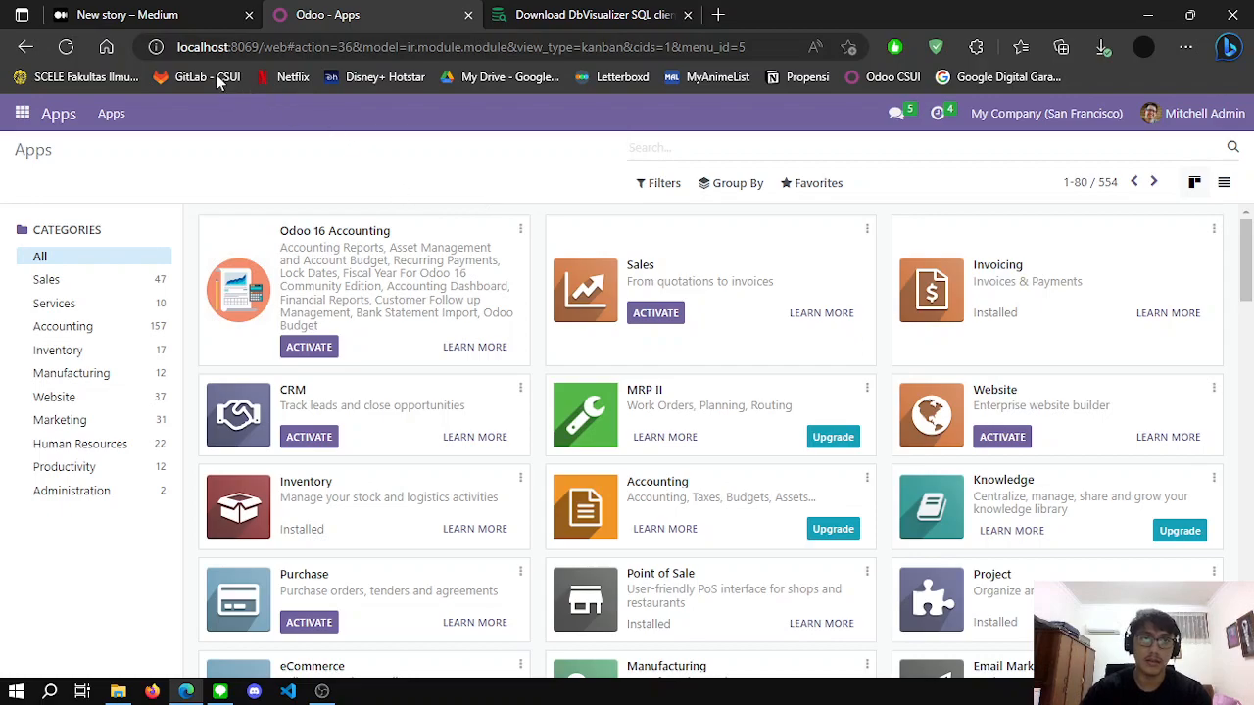
Open the Medium draft "Odoo 16 — Instalasi dan Konfigurasi DbVisualizer" and read its introduction.
click(127, 14)
scroll(676, 351, up, 3)
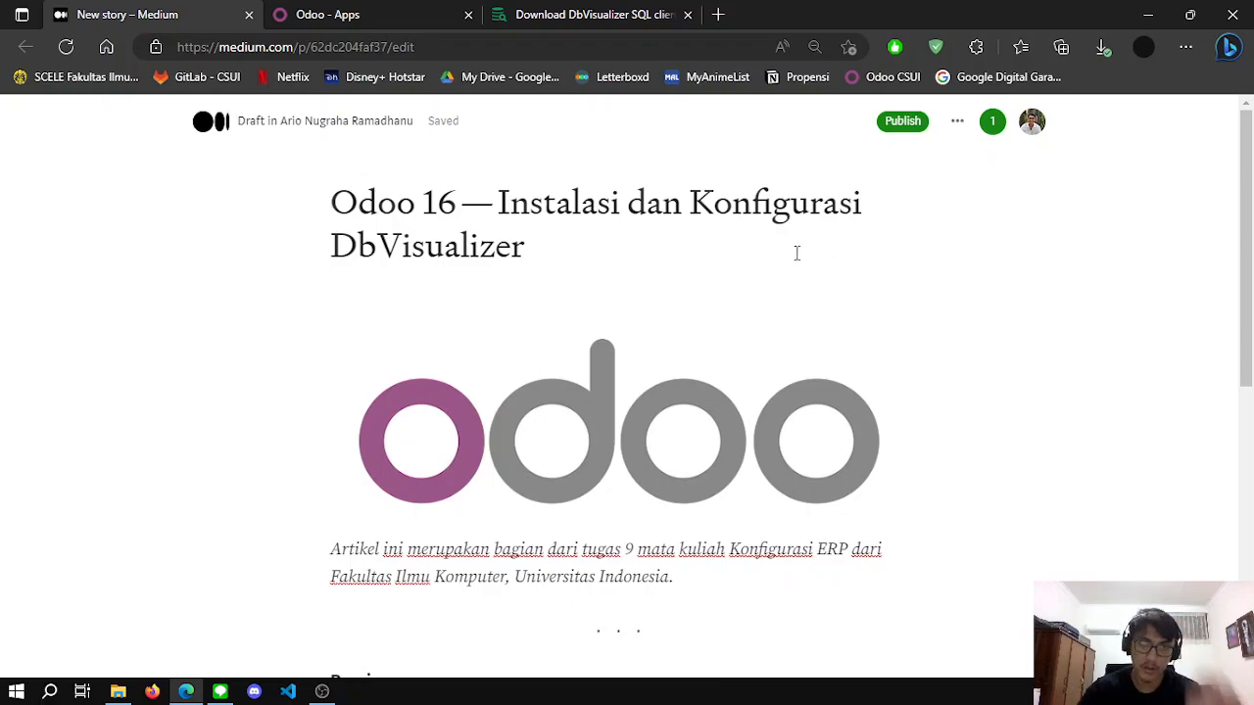
scroll(797, 253, down, 3)
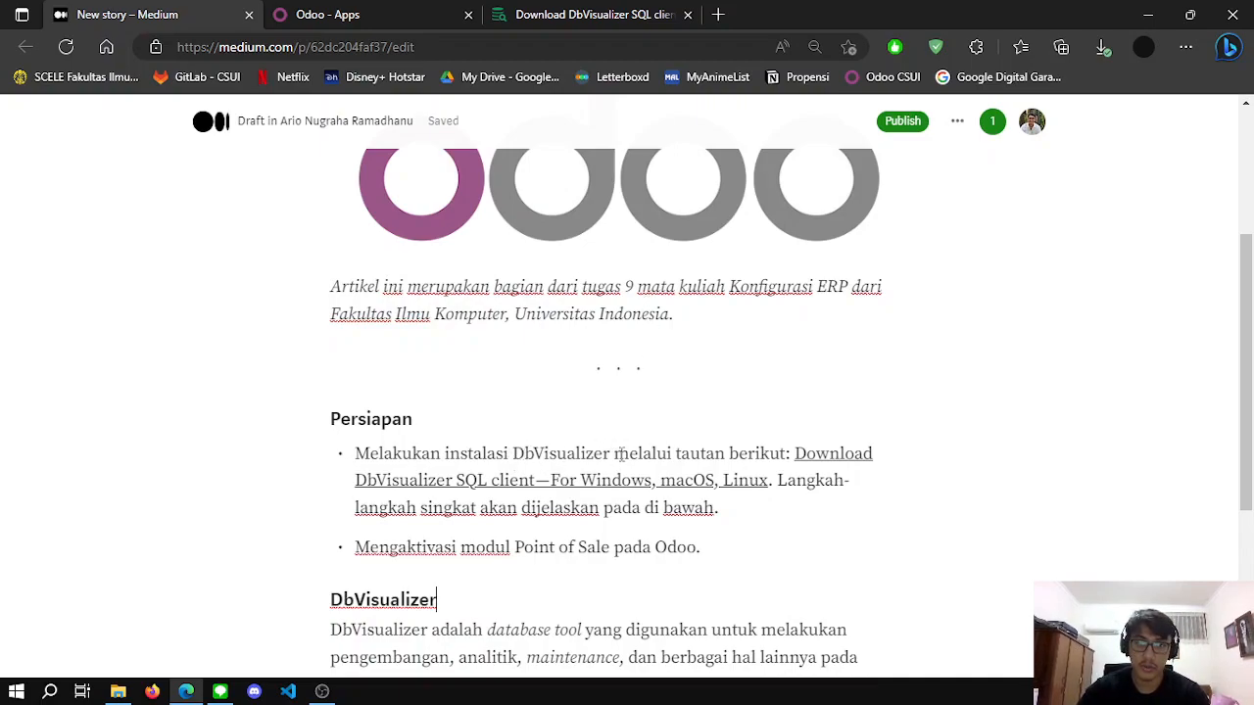
Open the DbVisualizer download page and examine the recommended installer and the list of Windows installers.
click(521, 22)
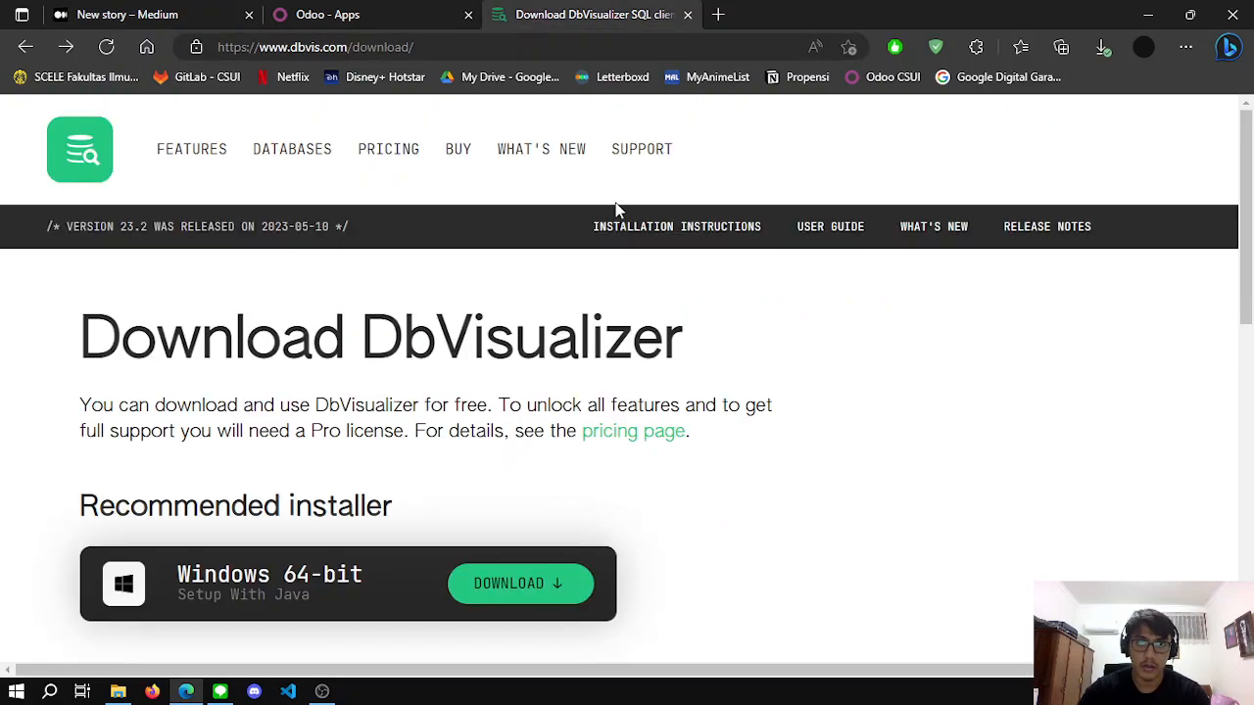
scroll(613, 366, down, 3)
scroll(613, 367, up, 3)
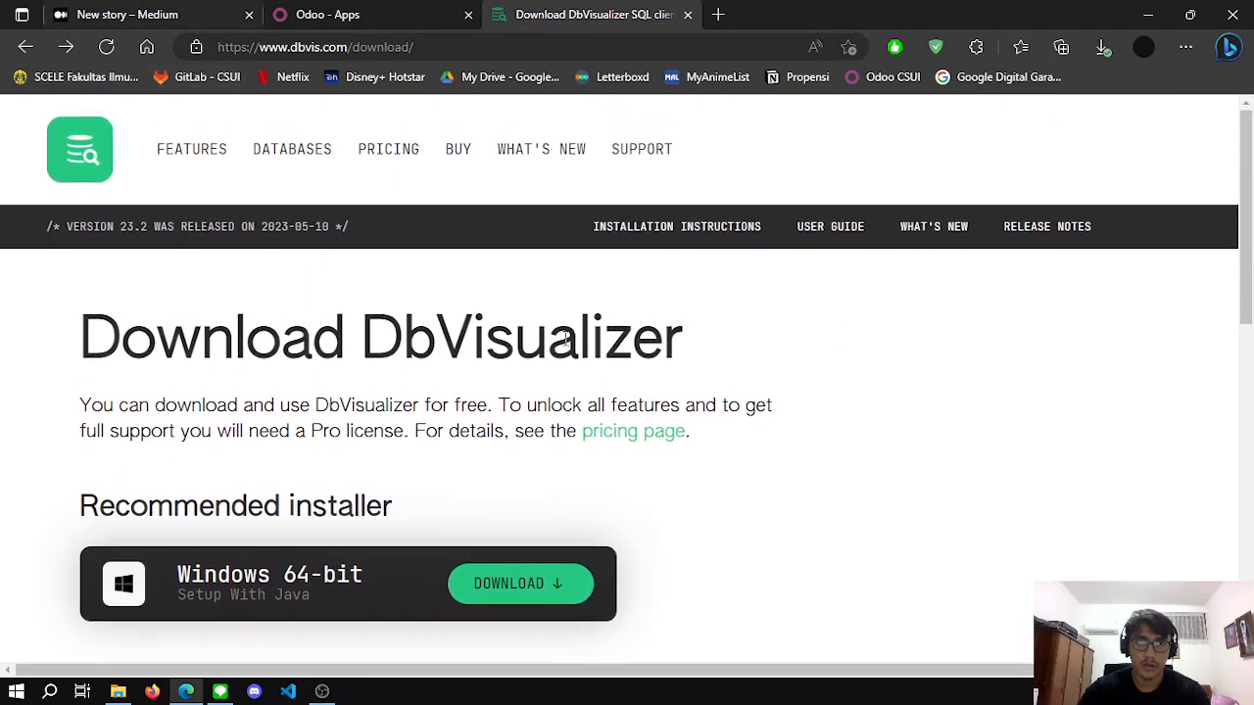
scroll(652, 405, down, 5)
scroll(653, 405, up, 4)
scroll(654, 405, up, 1)
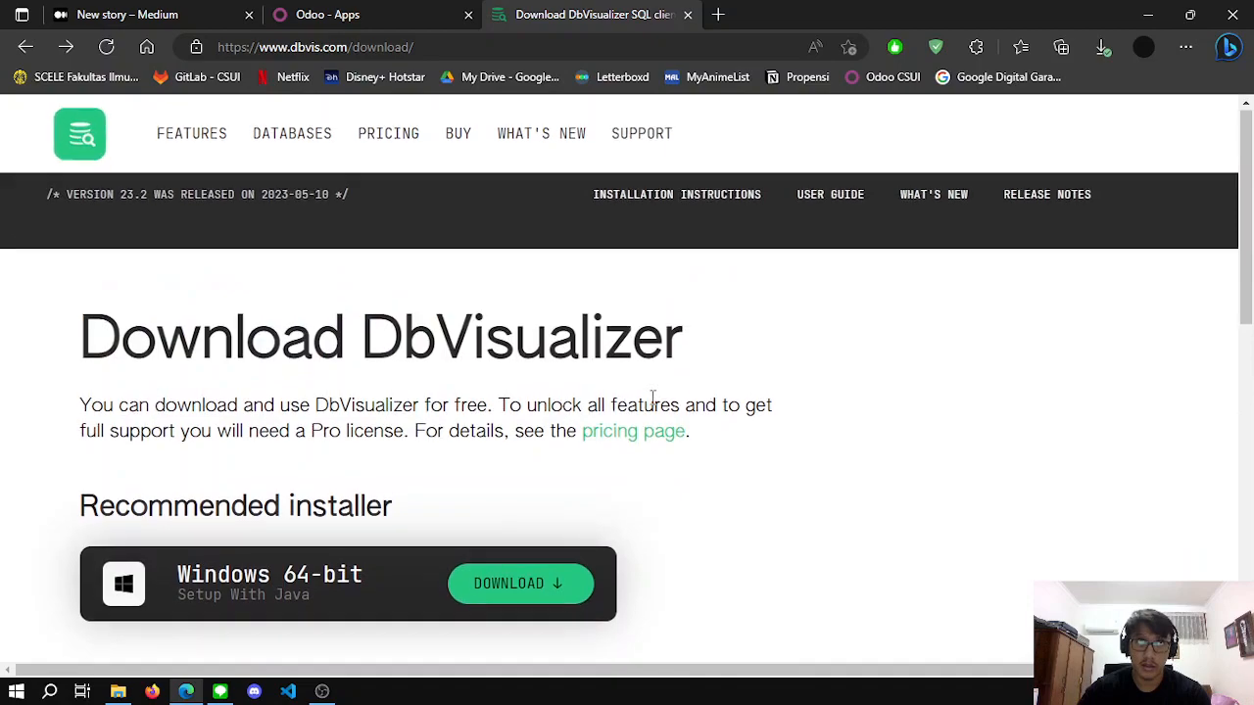
scroll(720, 400, down, 2)
scroll(720, 399, down, 2)
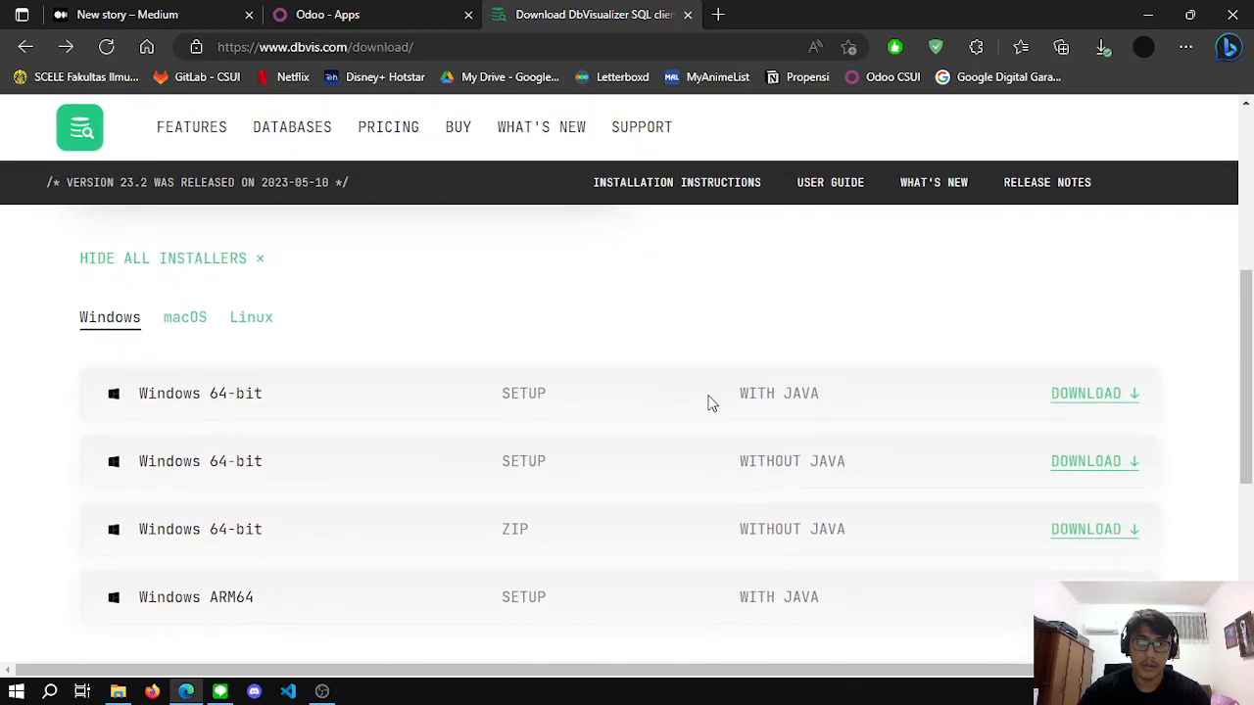
scroll(501, 408, down, 2)
scroll(512, 411, up, 3)
scroll(496, 420, down, 2)
scroll(245, 313, up, 1)
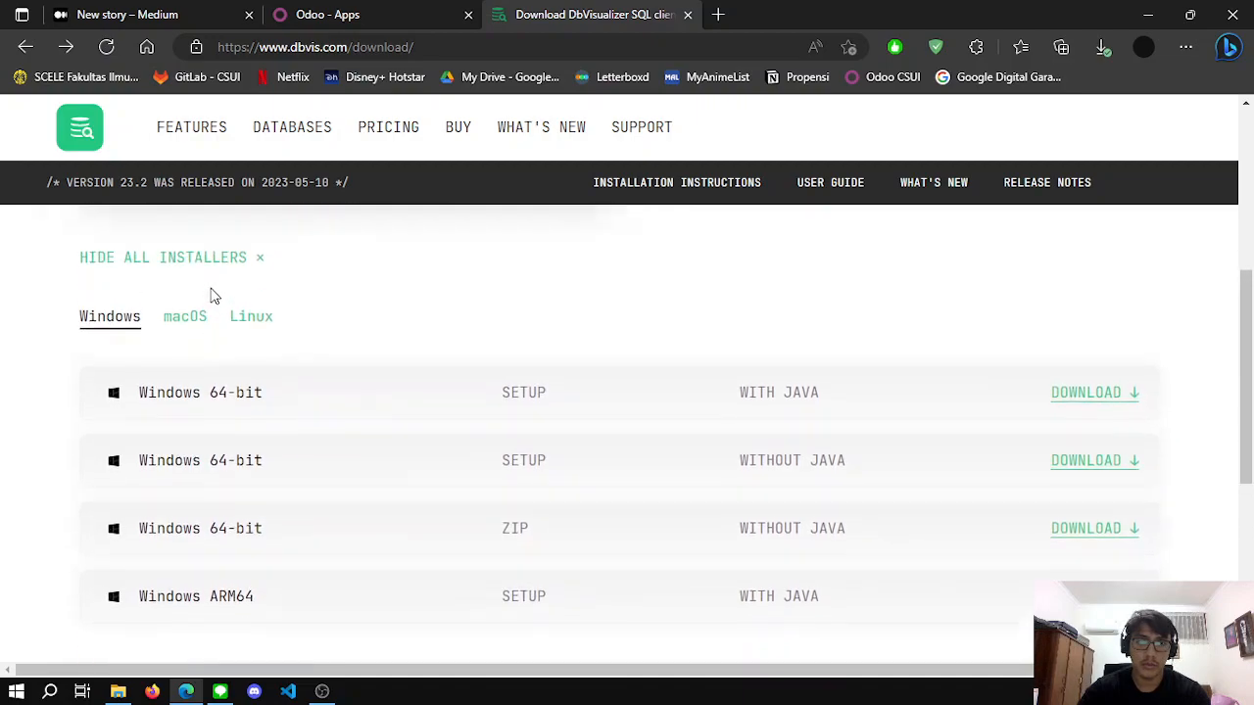
Compare the DbVisualizer installers offered for macOS, Linux and Windows.
click(192, 318)
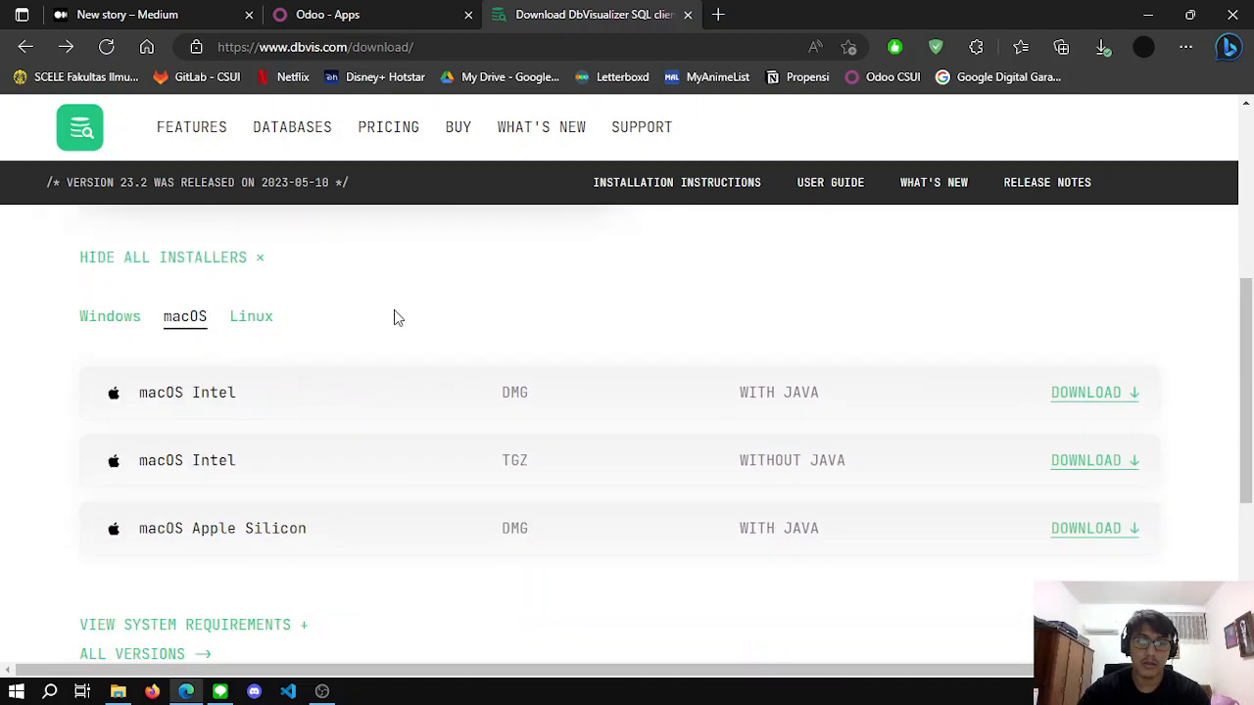
click(256, 324)
click(131, 319)
scroll(487, 327, down, 2)
scroll(515, 341, up, 2)
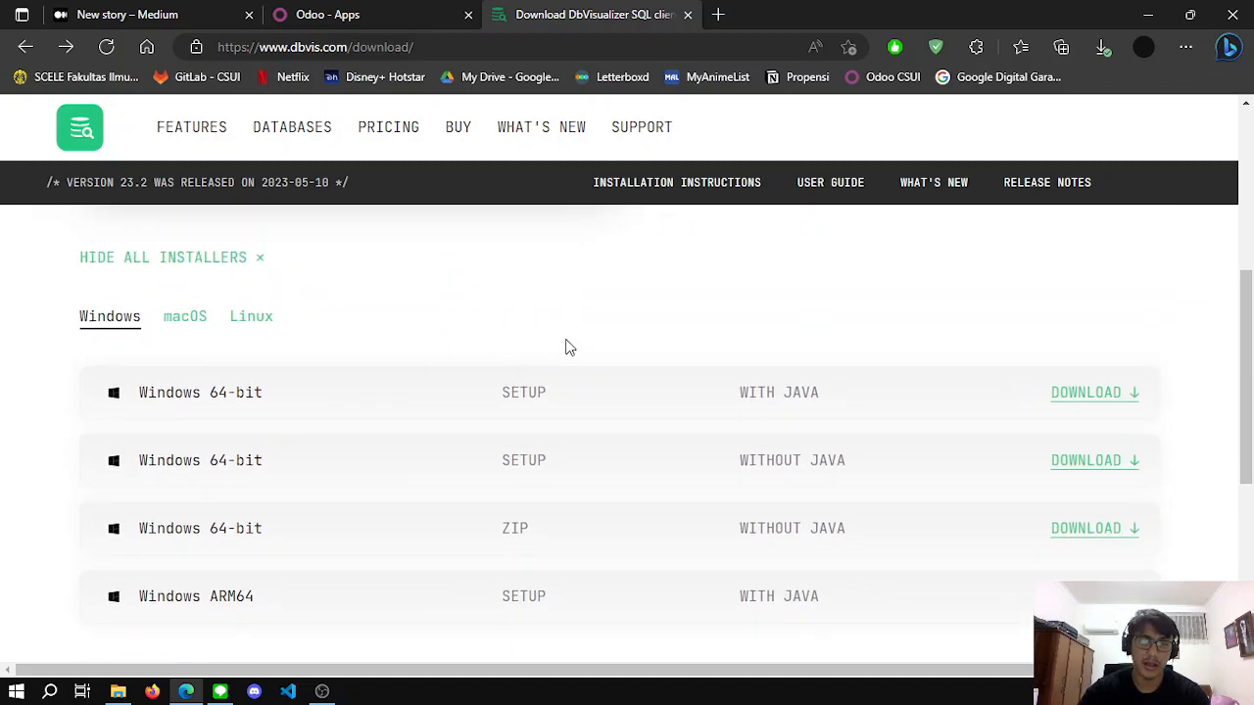
scroll(519, 347, down, 1)
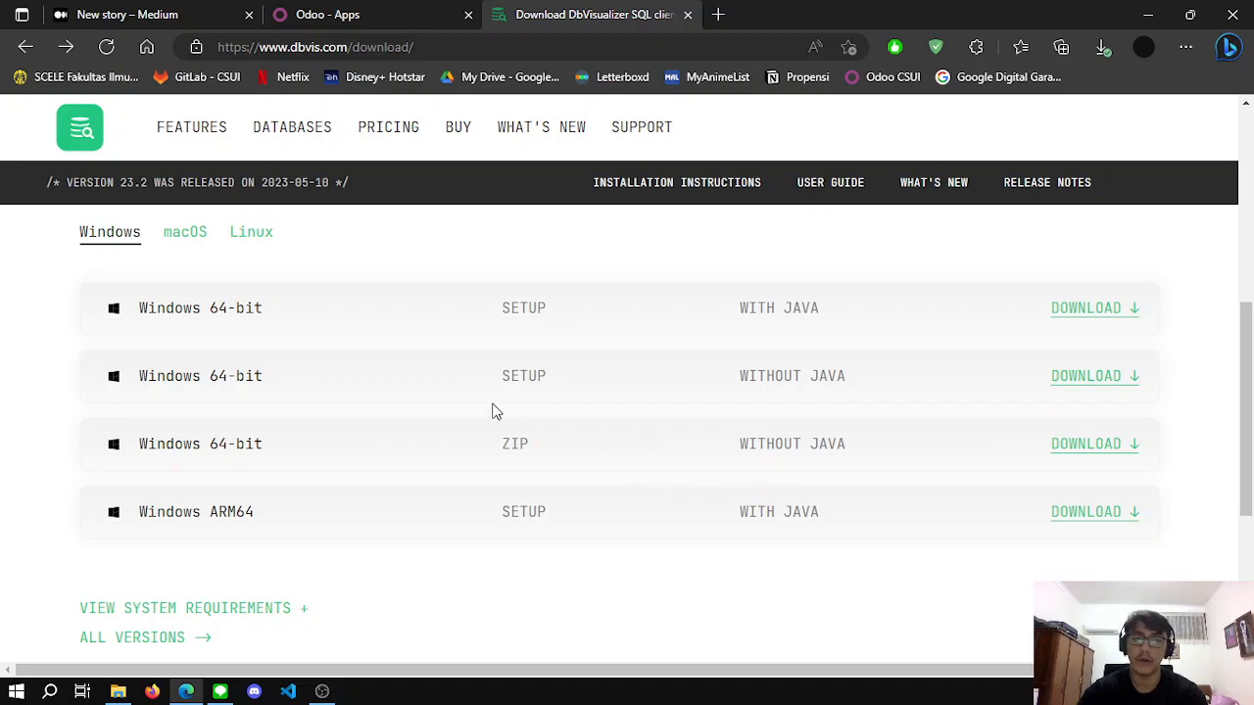
Expand the DbVisualizer system requirements and review the supported operating systems, the Java requirement and the matching Windows installers.
scroll(714, 378, down, 3)
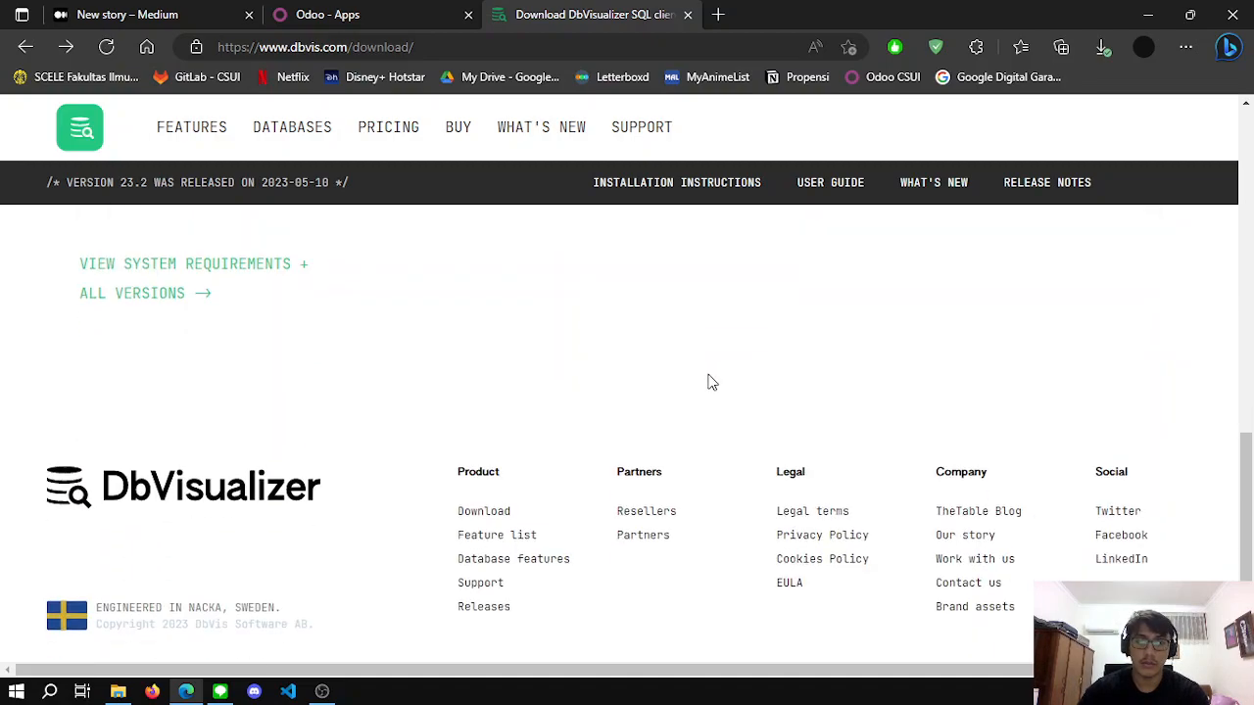
scroll(712, 382, up, 2)
click(190, 428)
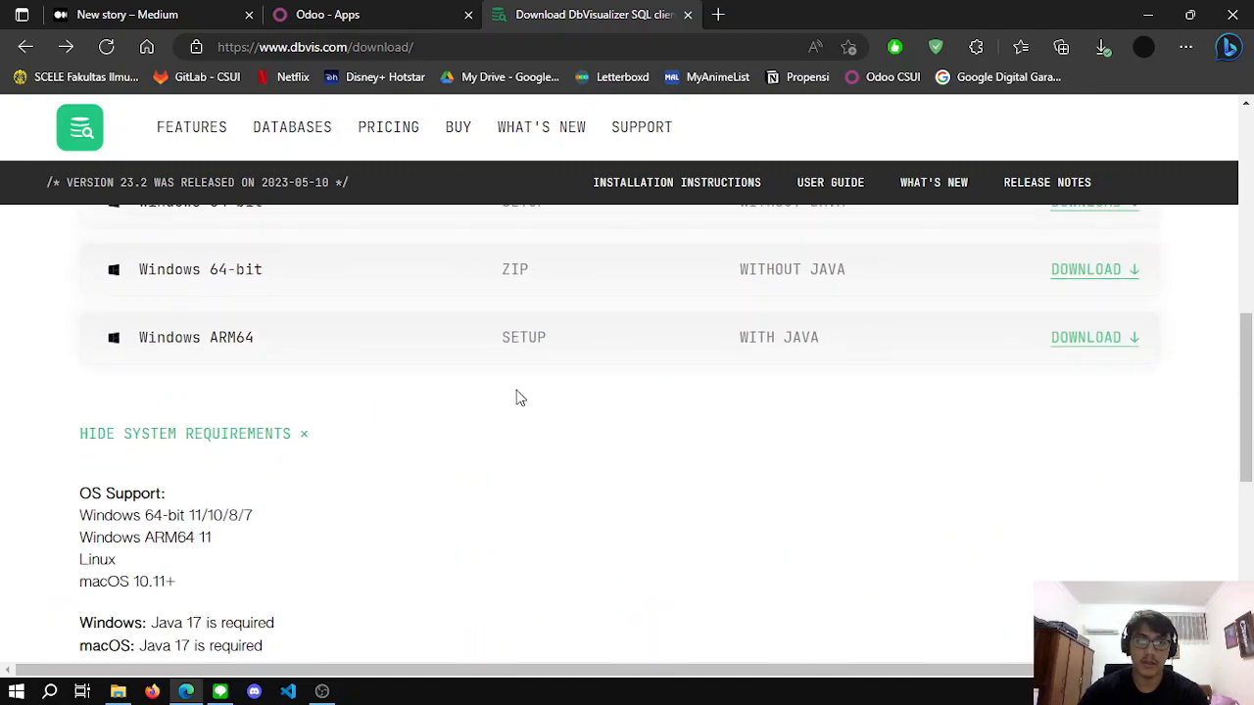
scroll(529, 406, down, 2)
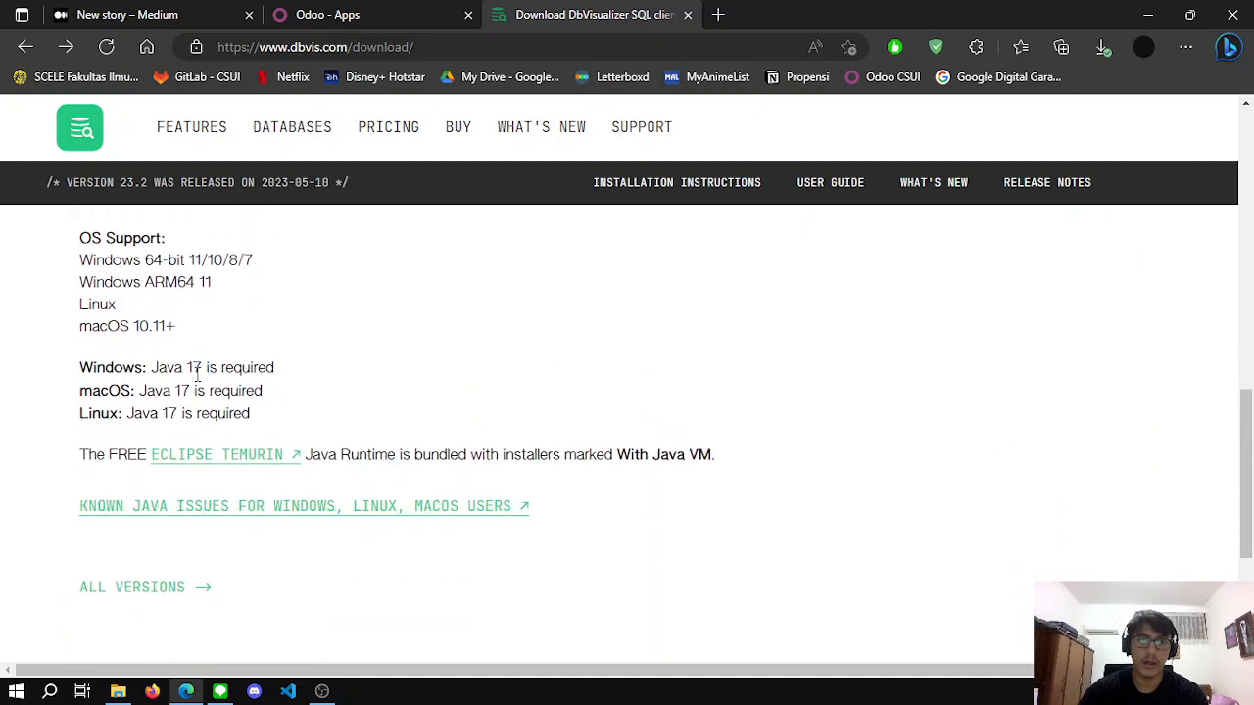
scroll(459, 383, up, 4)
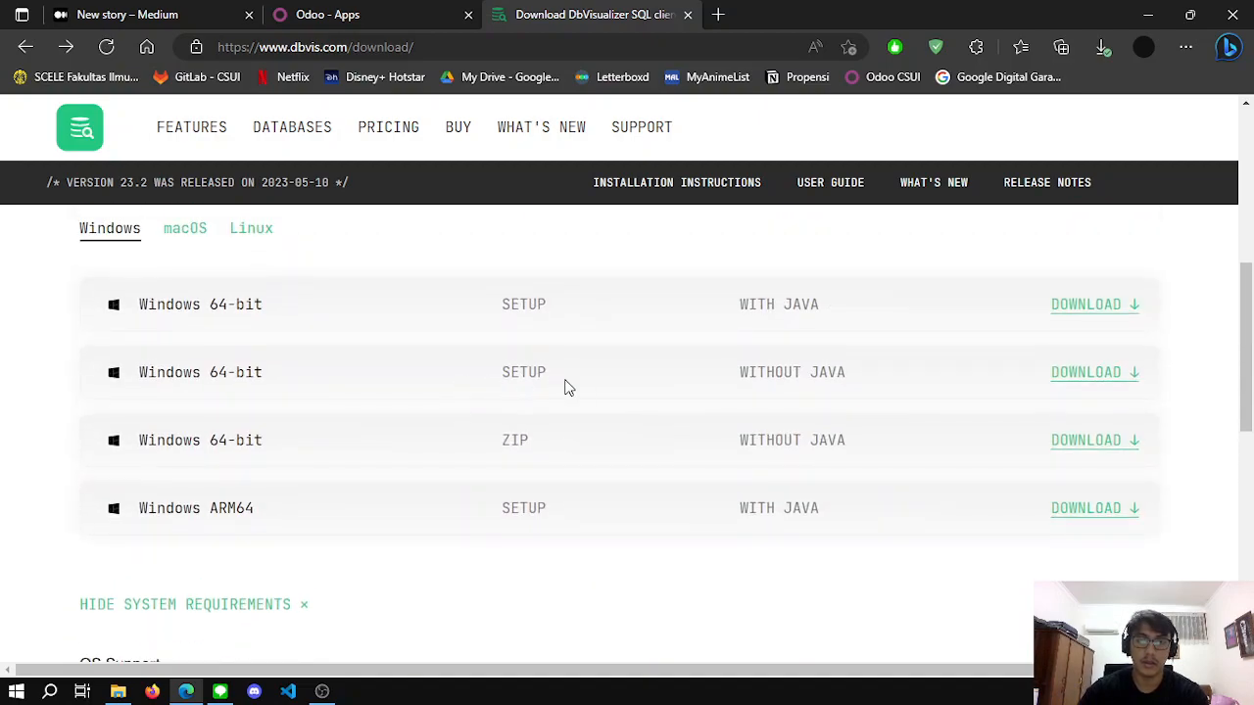
scroll(551, 380, up, 2)
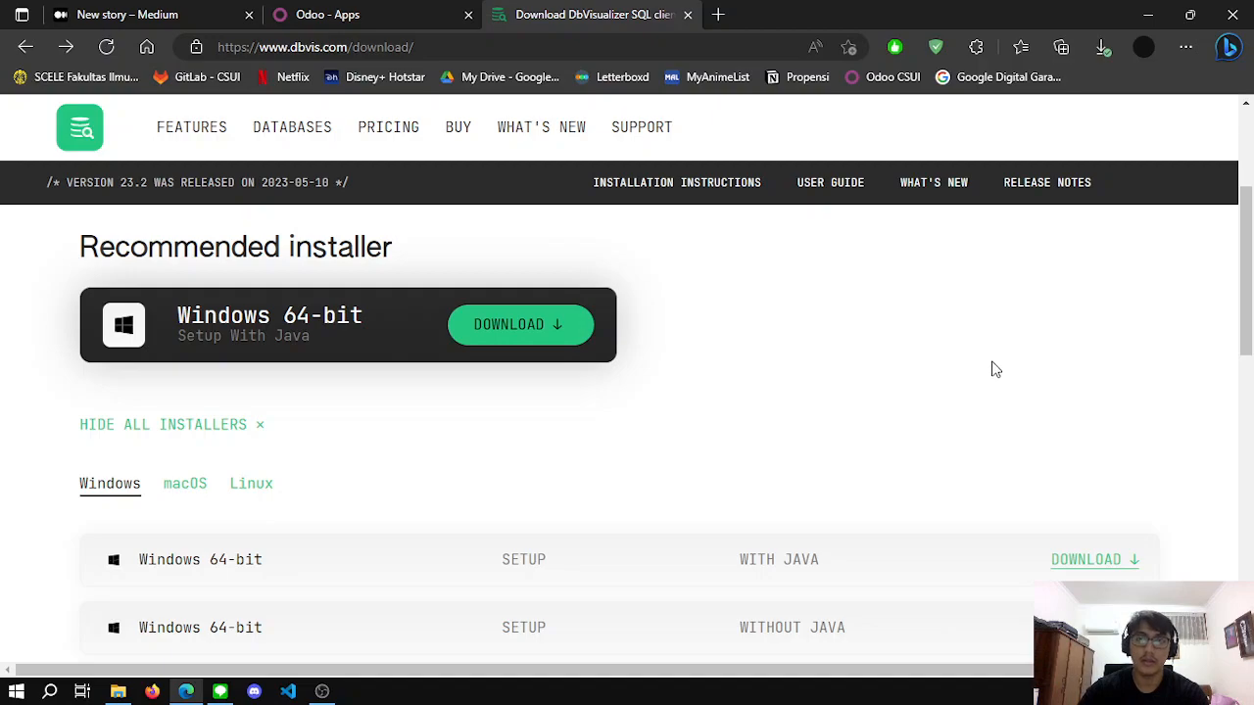
scroll(992, 366, up, 3)
scroll(980, 367, down, 4)
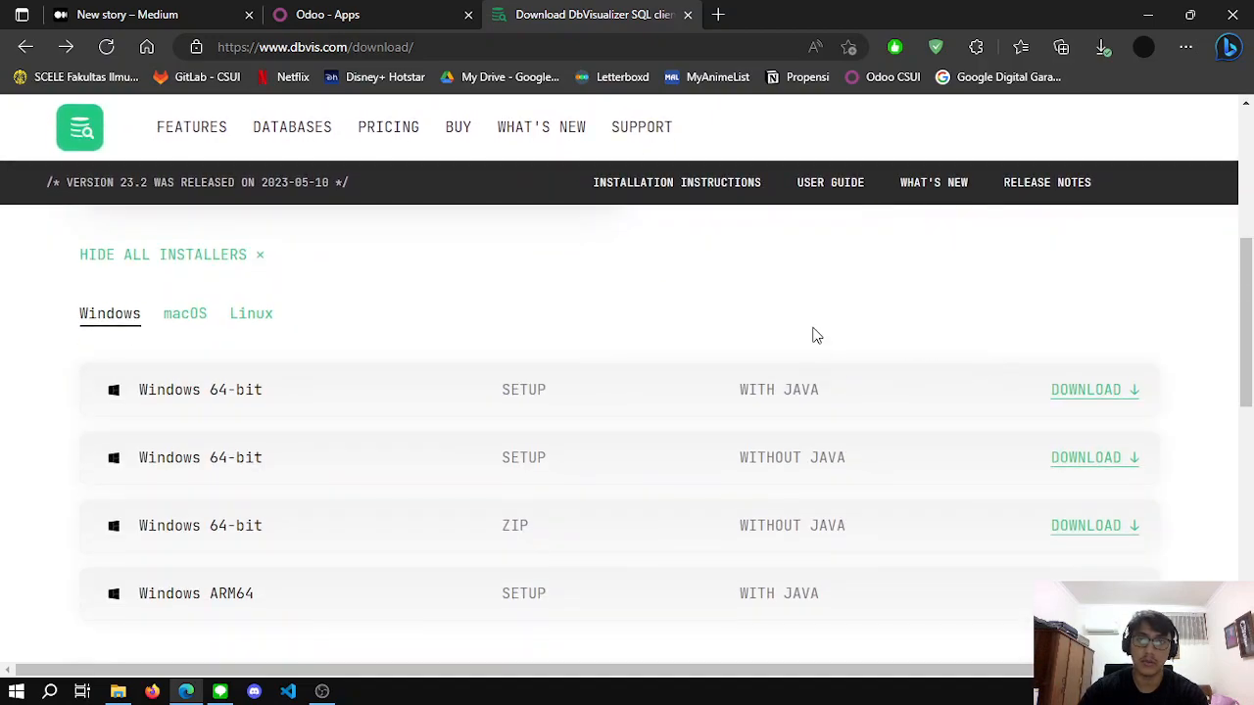
scroll(817, 330, down, 1)
scroll(686, 343, up, 1)
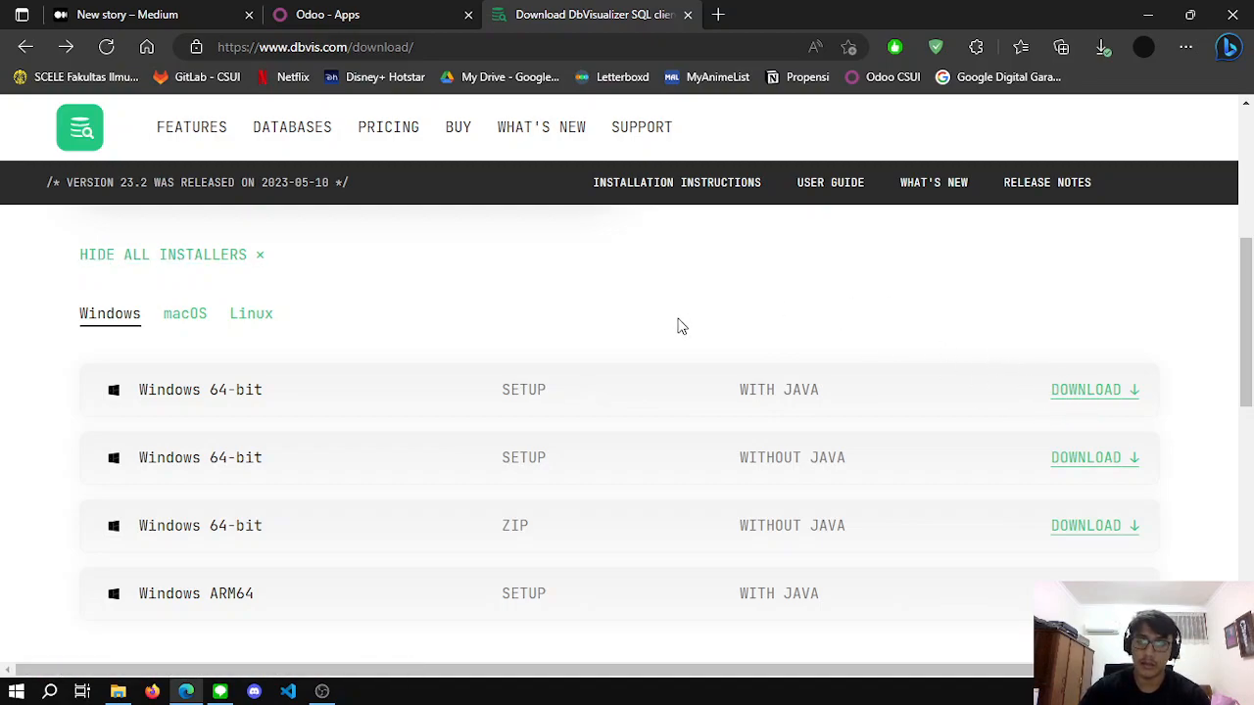
Check the Downloads folder in File Explorer for the DbVisualizer installer and return to the Edge browser.
click(119, 691)
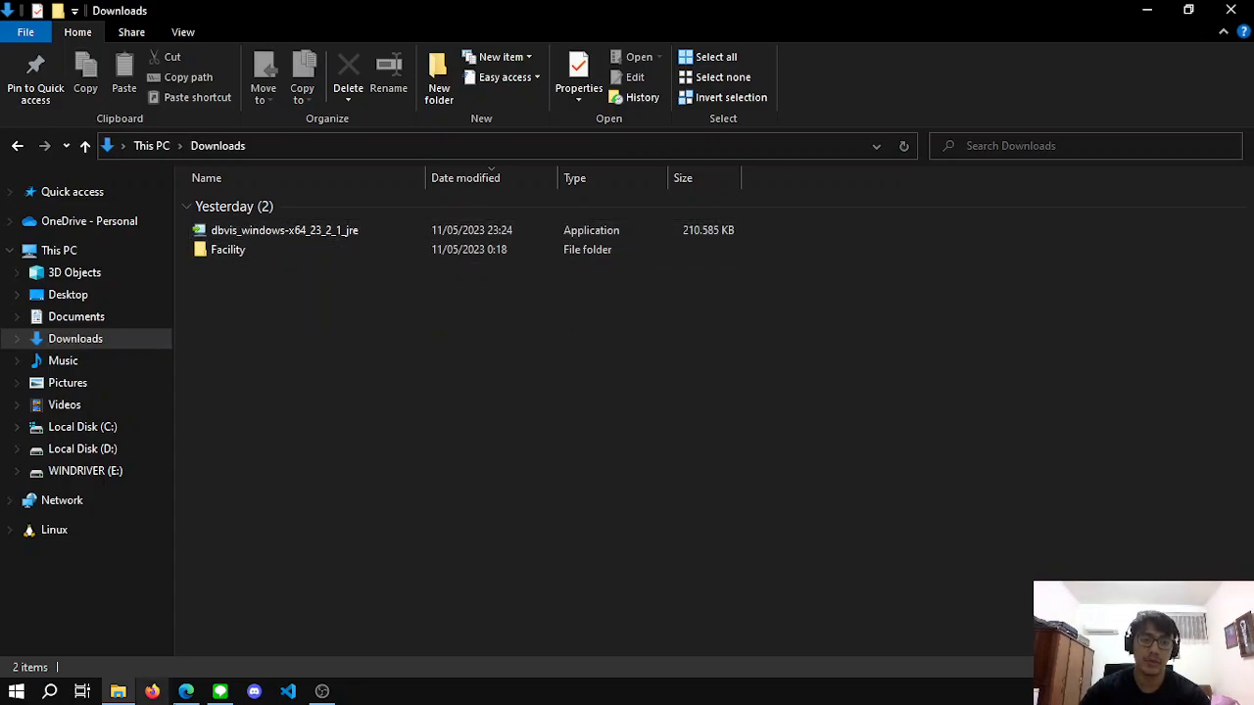
click(188, 690)
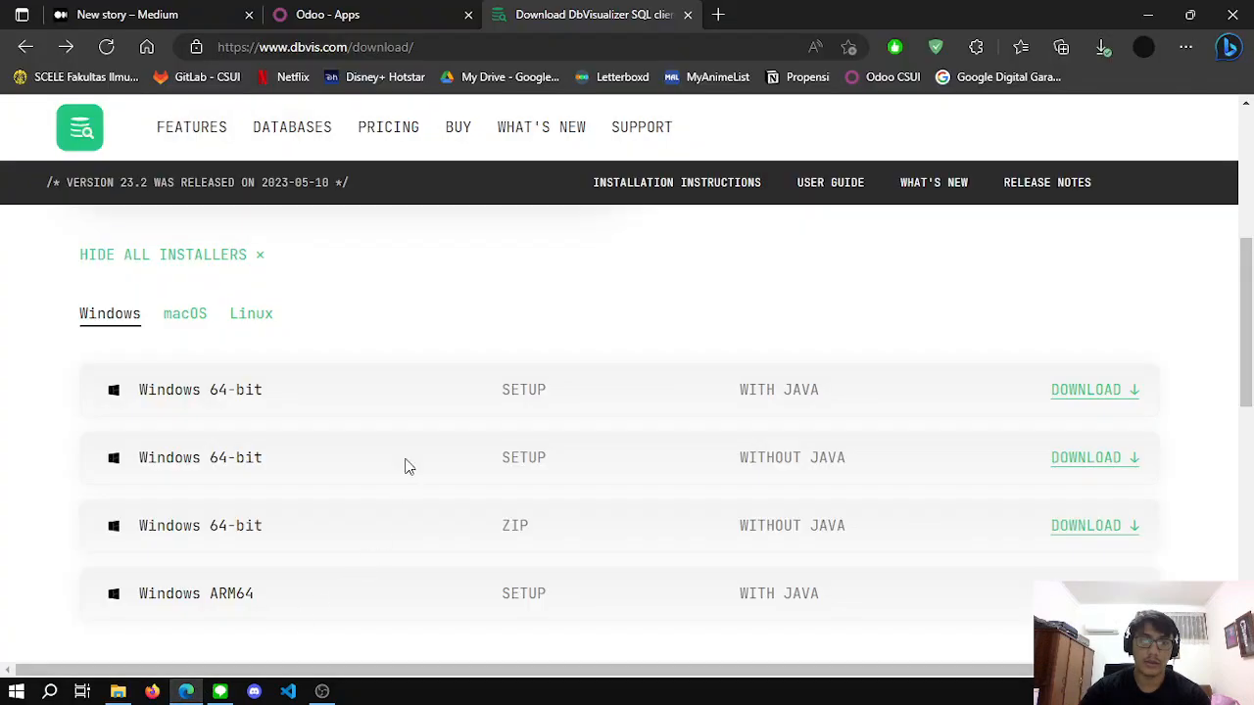
click(118, 692)
click(186, 691)
Read the Persiapan and DbVisualizer sections of the Medium draft and check the Point of Sale module among the Odoo apps.
click(168, 13)
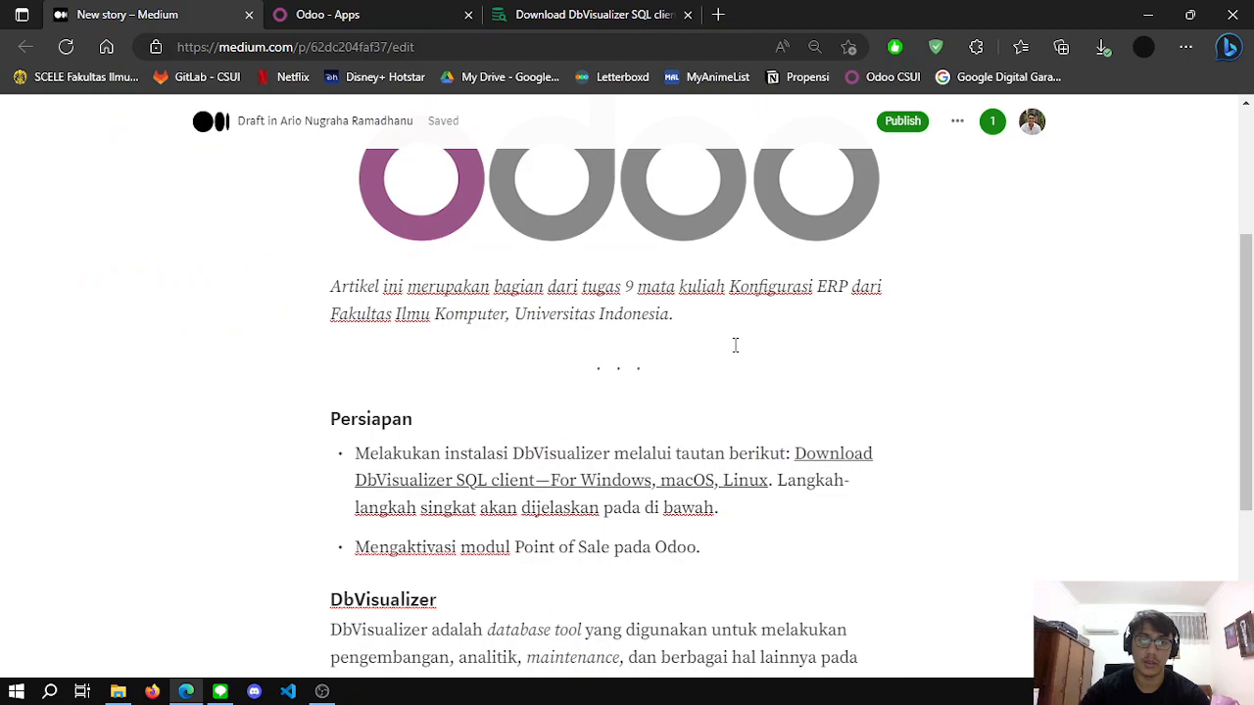
scroll(737, 344, down, 2)
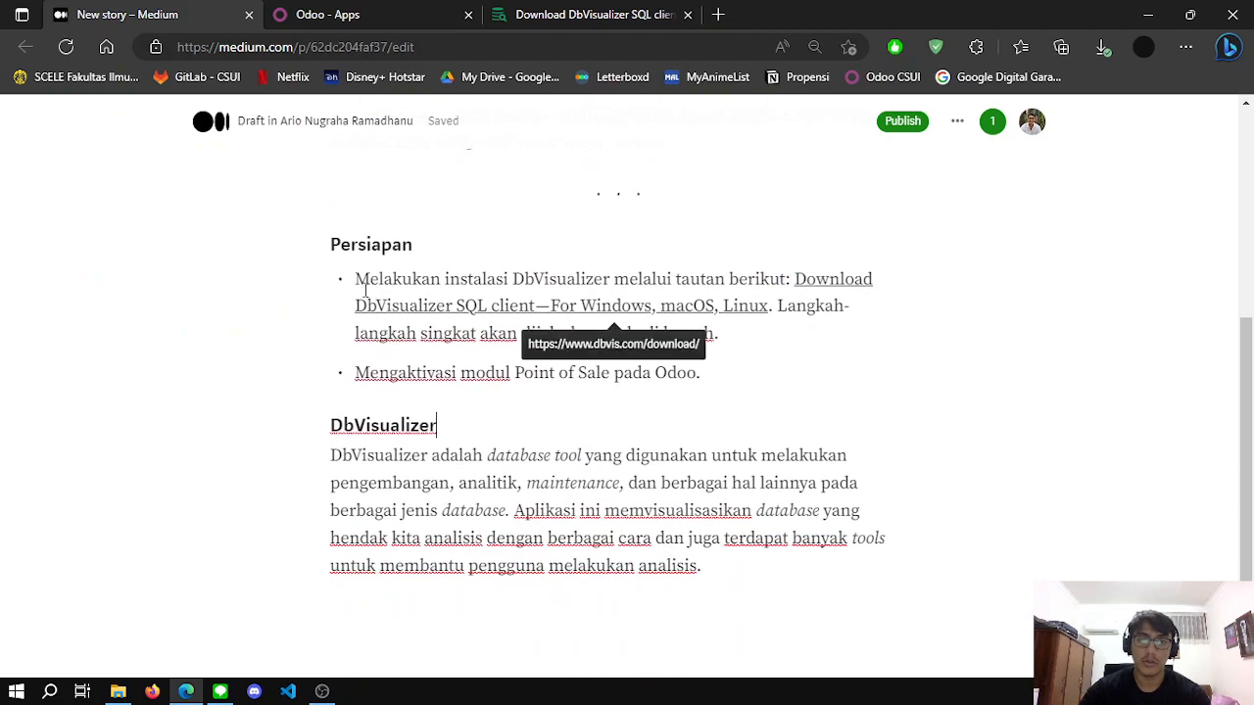
click(386, 20)
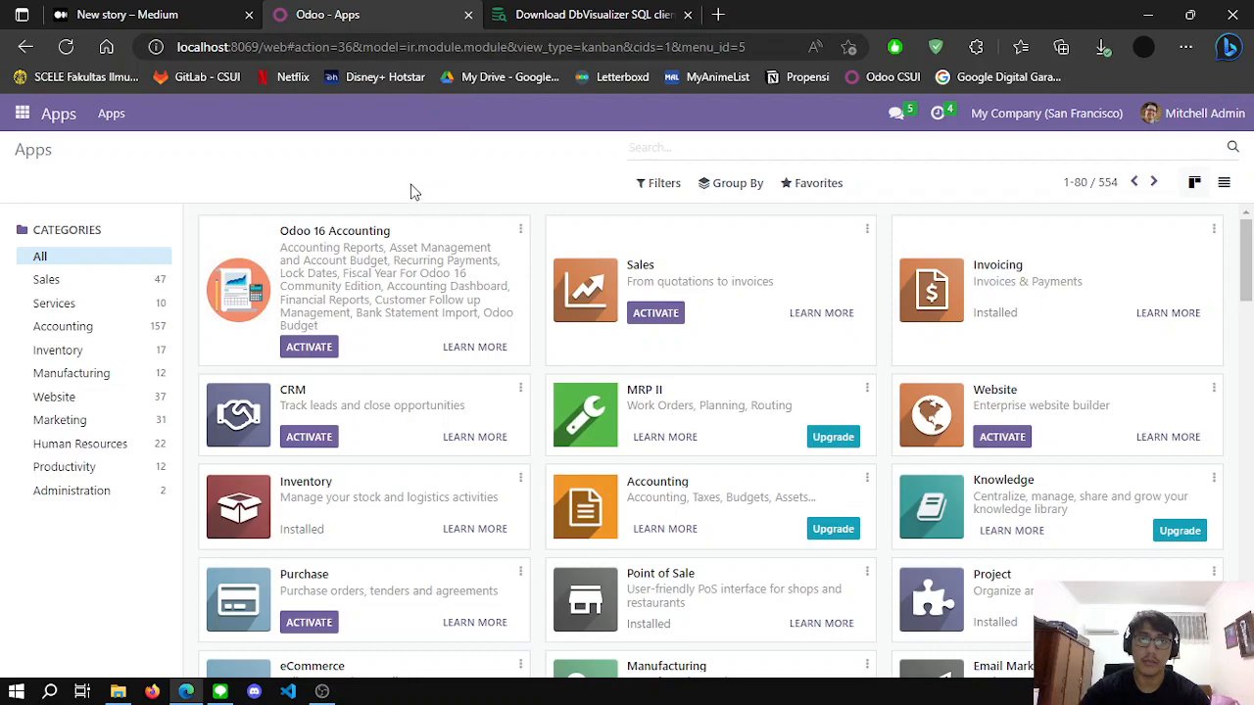
mouse_move(126, 21)
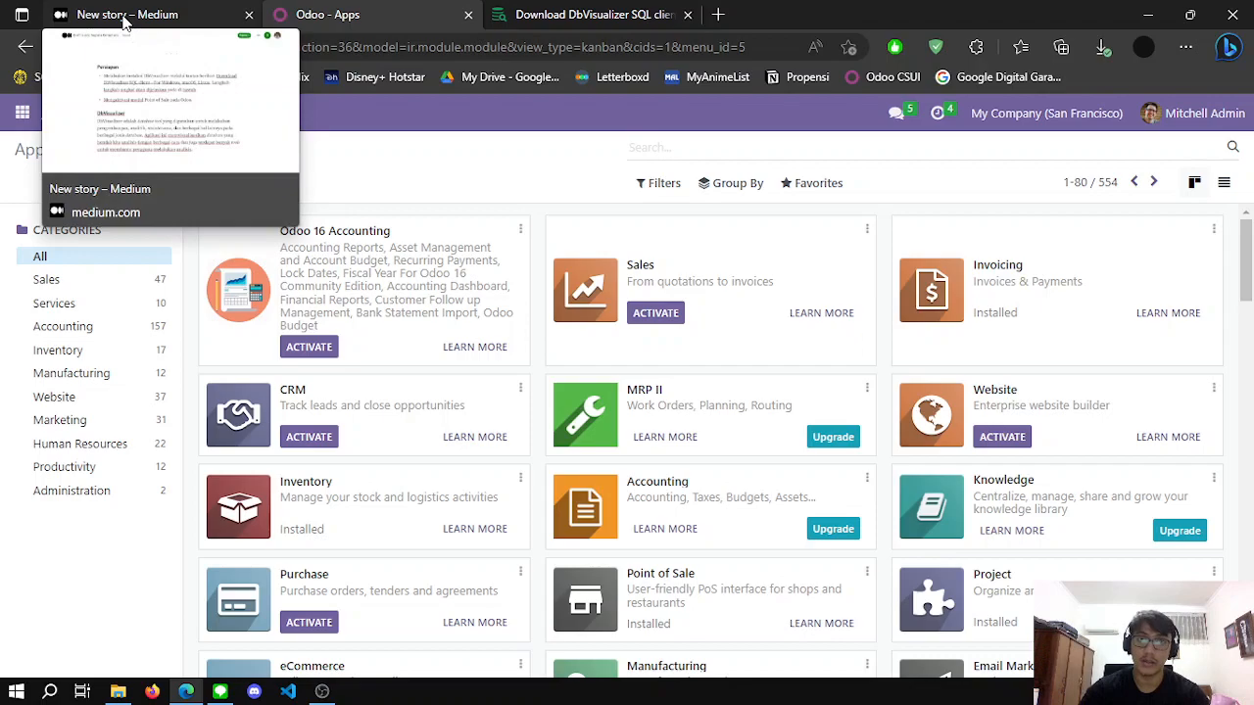
click(142, 21)
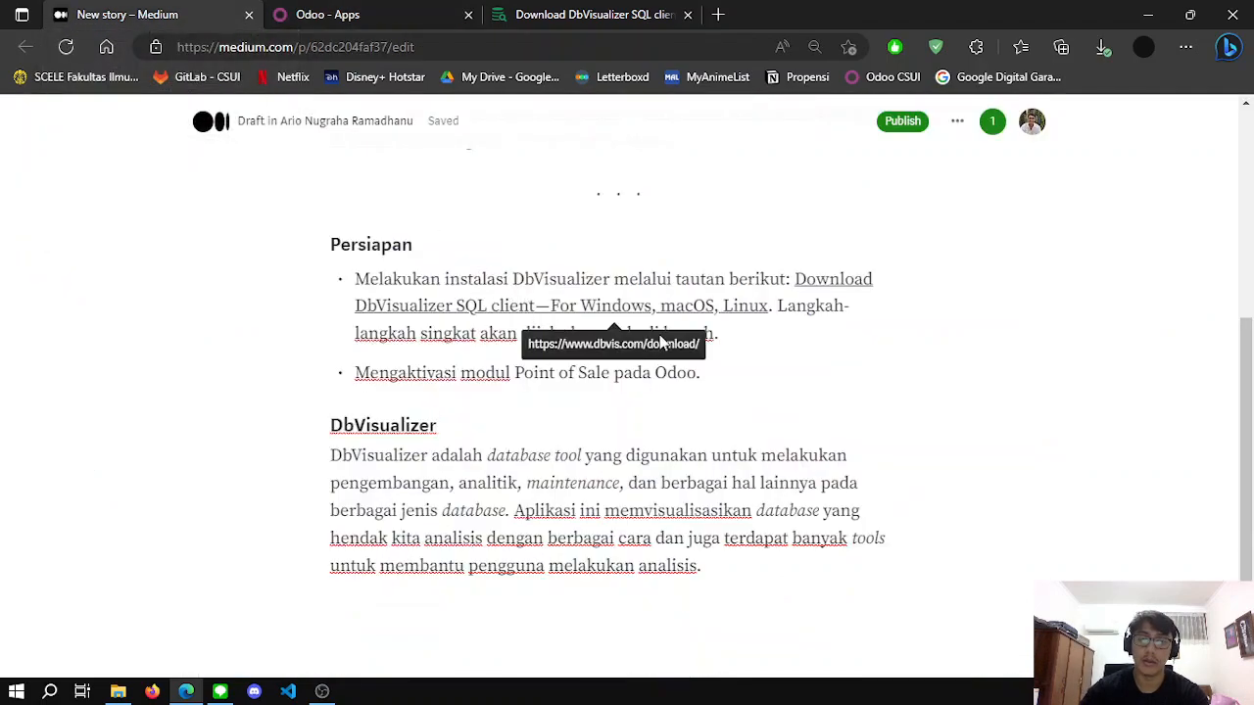
scroll(692, 328, down, 1)
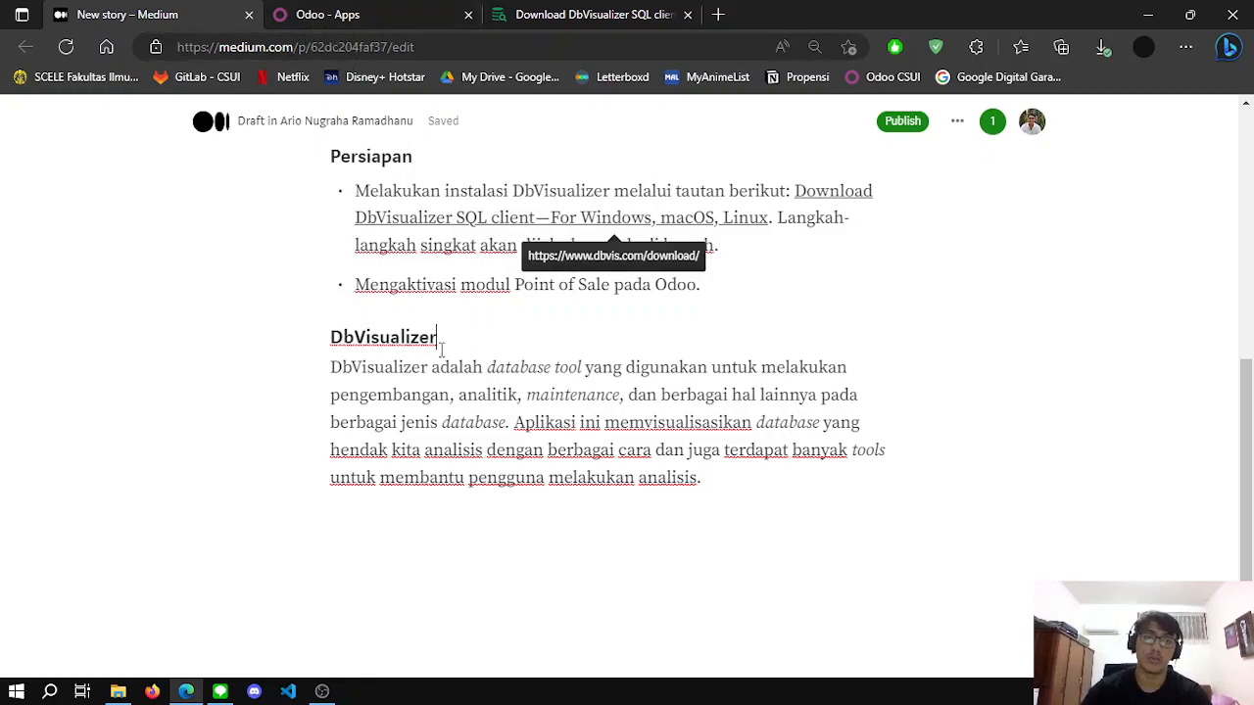
Launch the installer dbvis_windows-x64_23_2_1_jre from the Downloads folder in File Explorer.
click(382, 16)
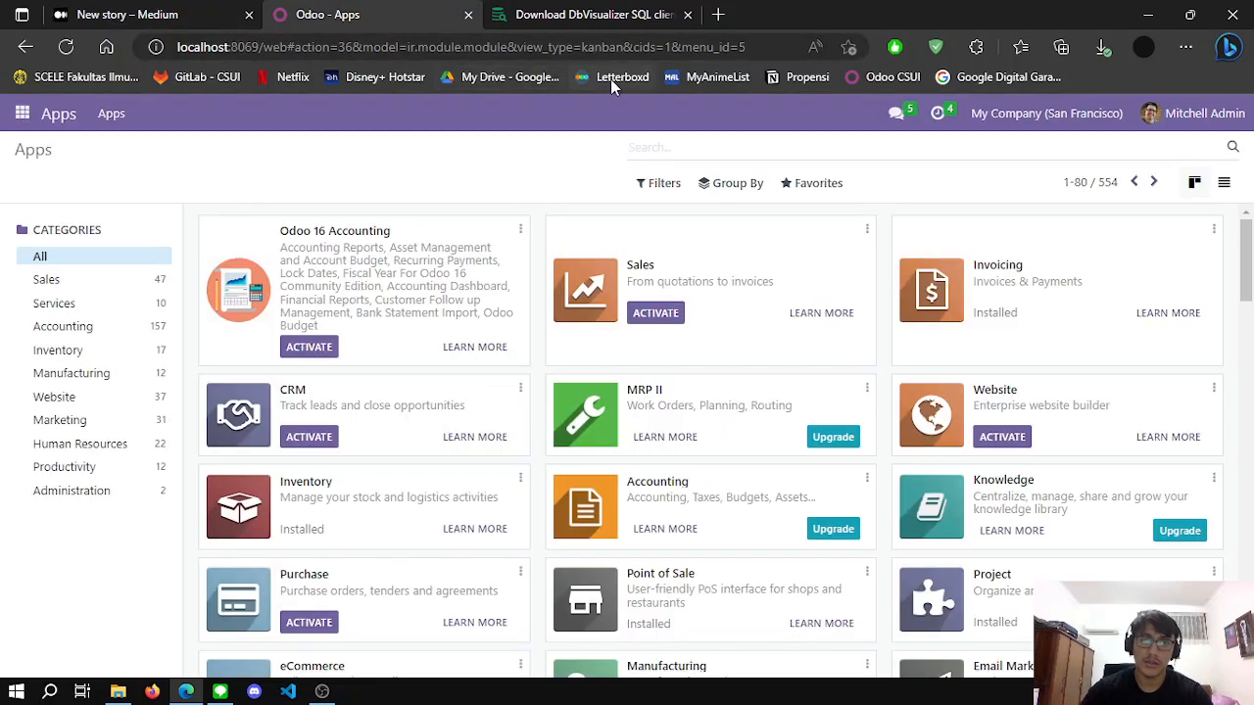
click(117, 691)
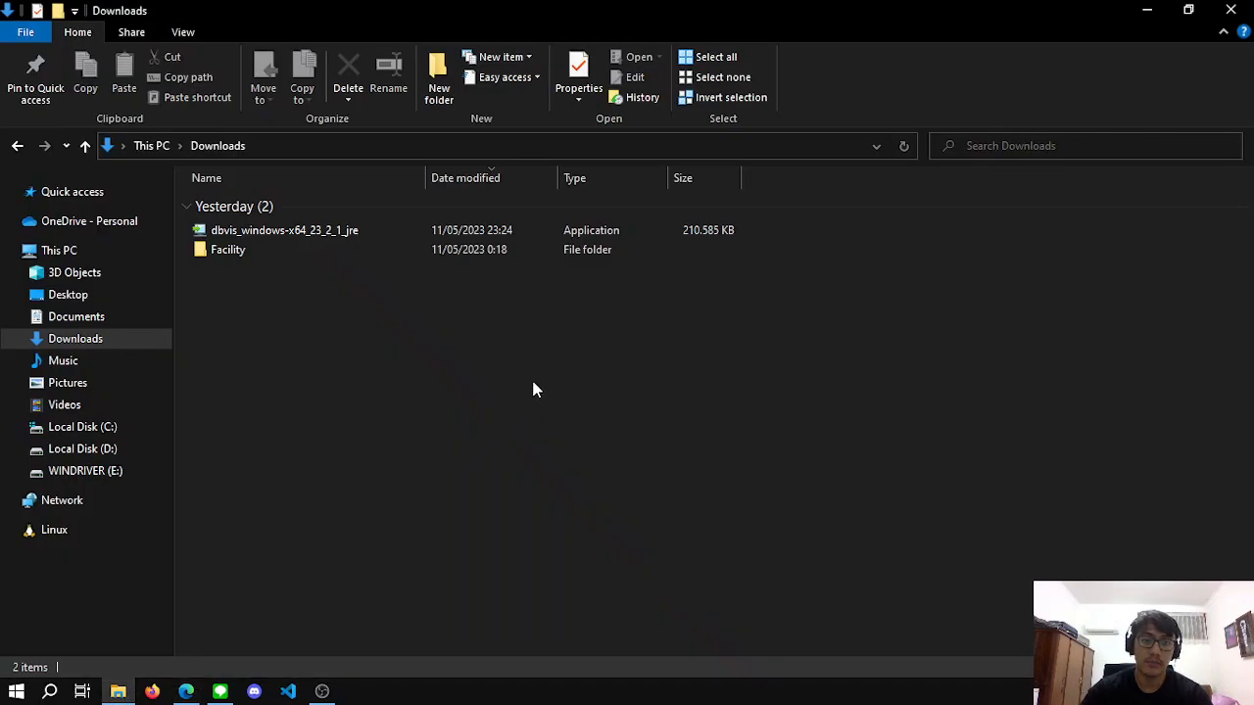
double_click(316, 233)
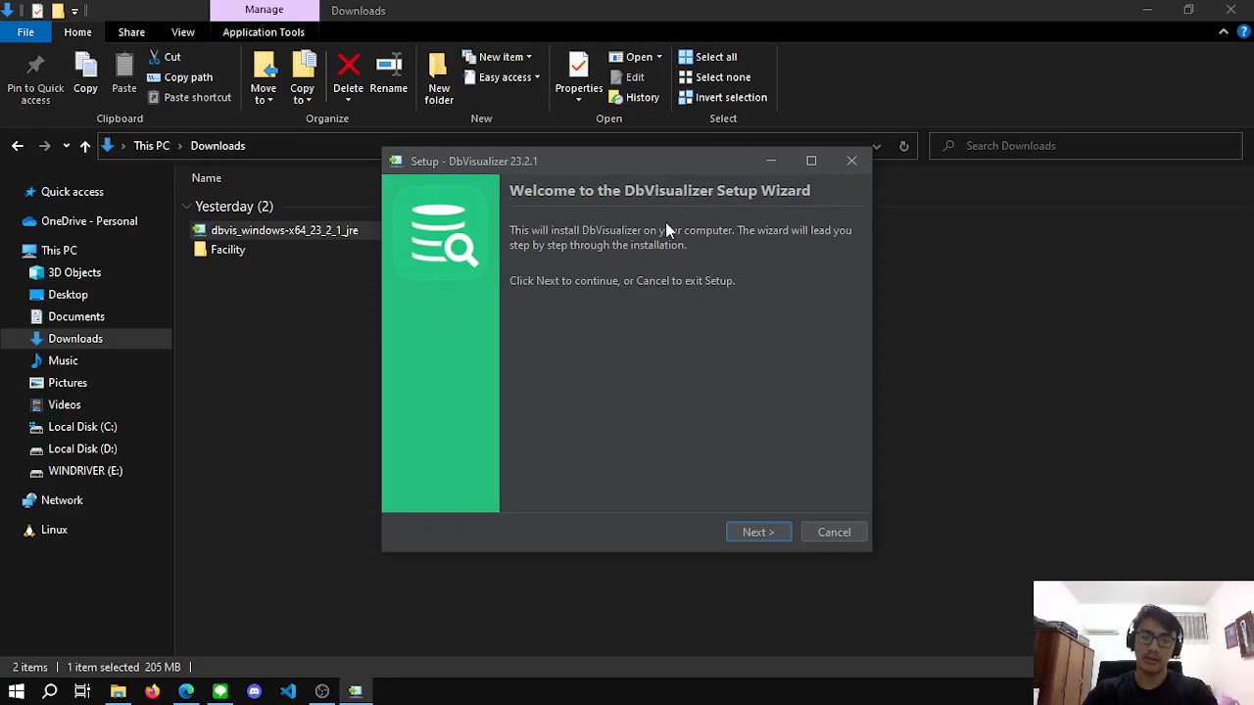
Set the installation directory to D:\DbVisualizer\DbVisualizer in the setup wizard and continue to the Start Menu folder options.
click(772, 534)
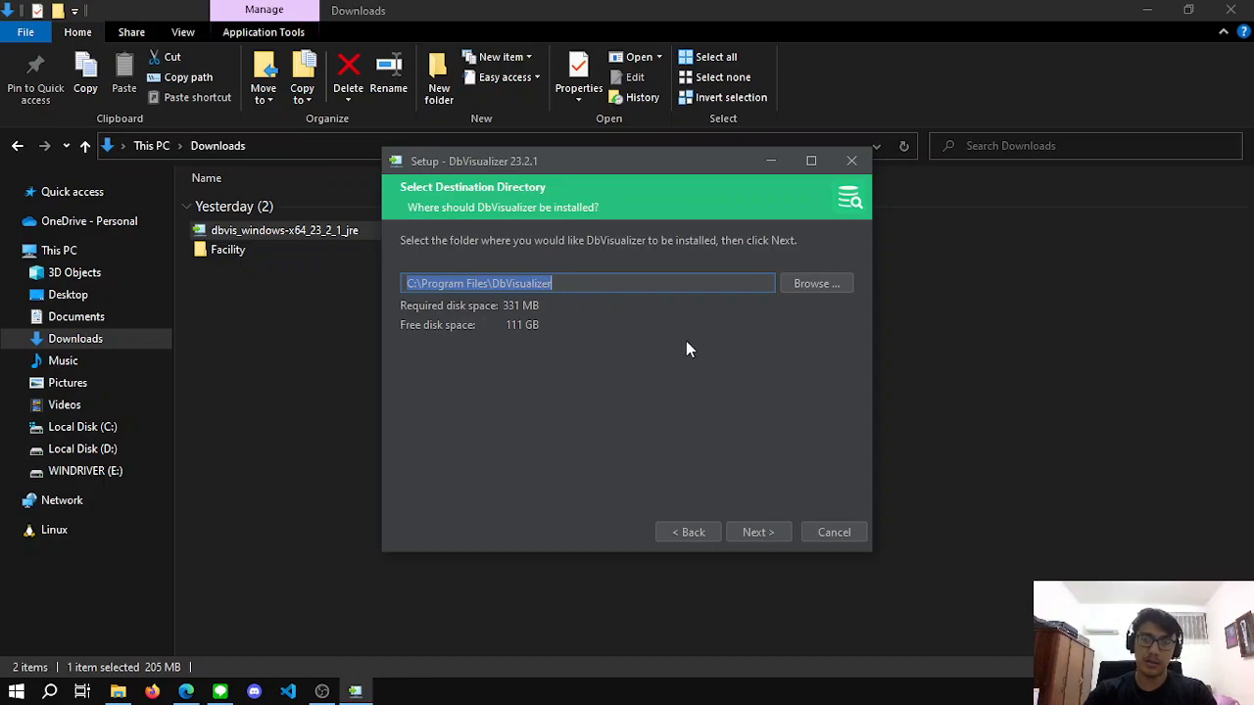
click(811, 283)
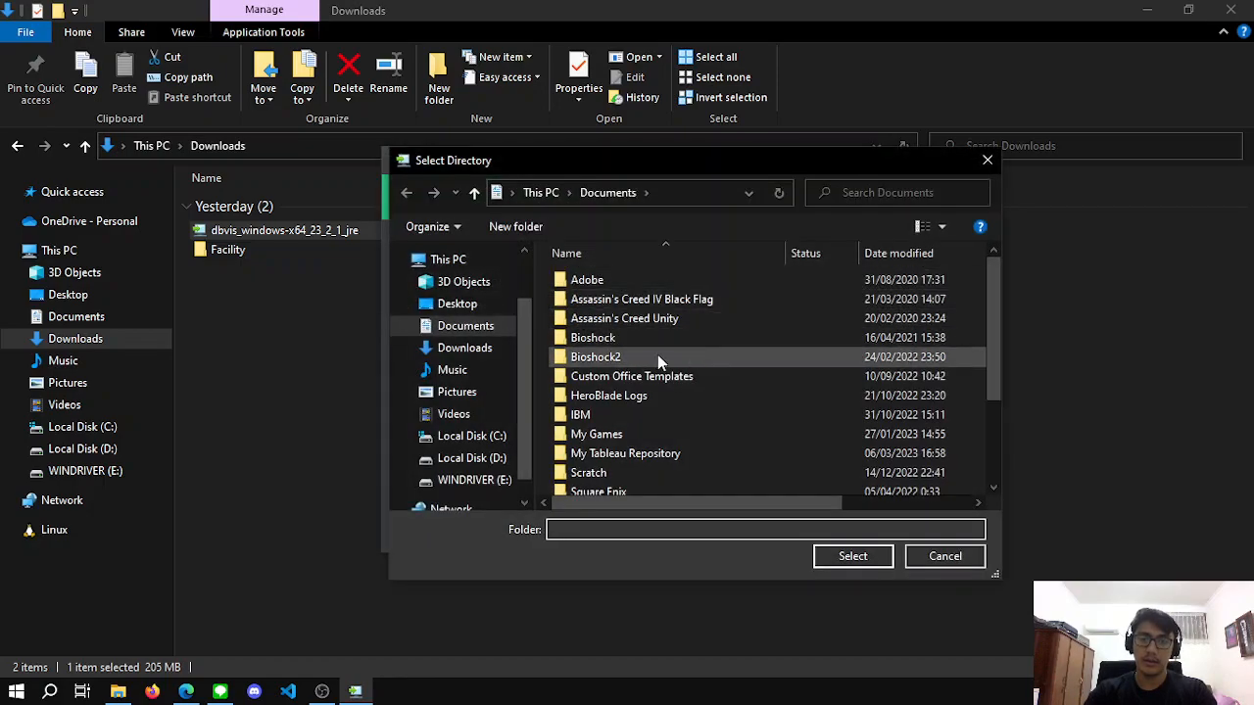
click(468, 457)
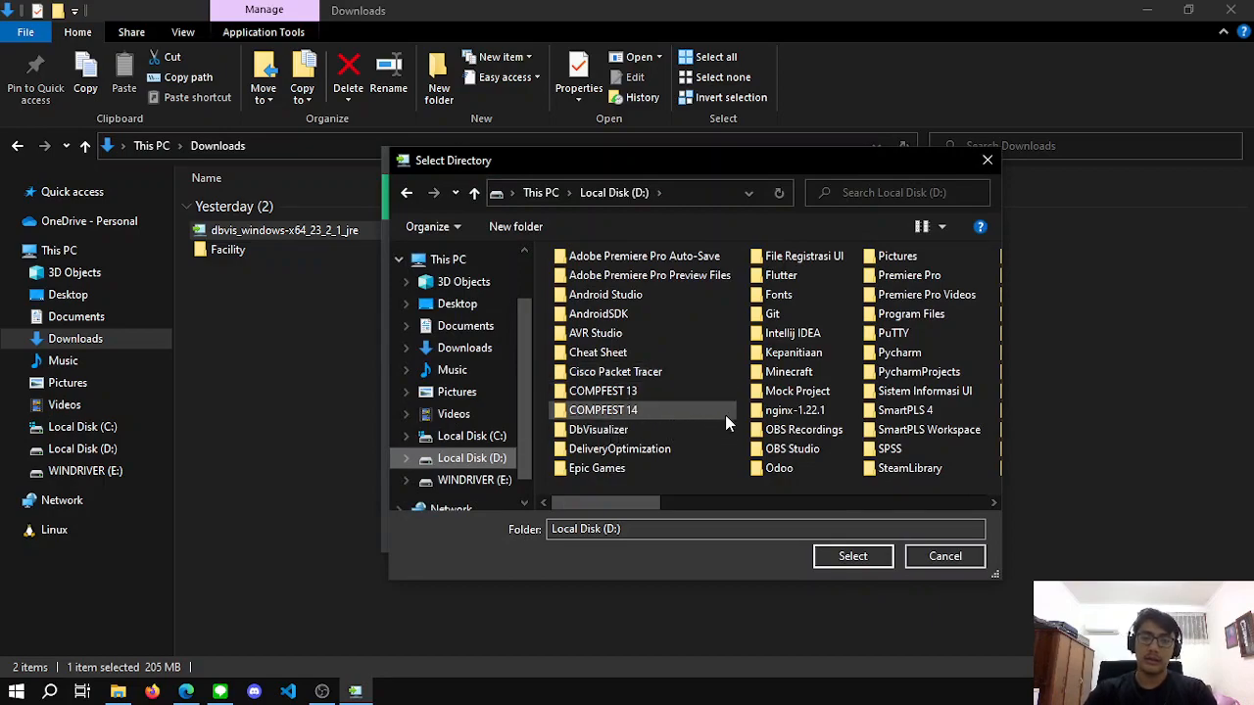
click(651, 432)
click(850, 555)
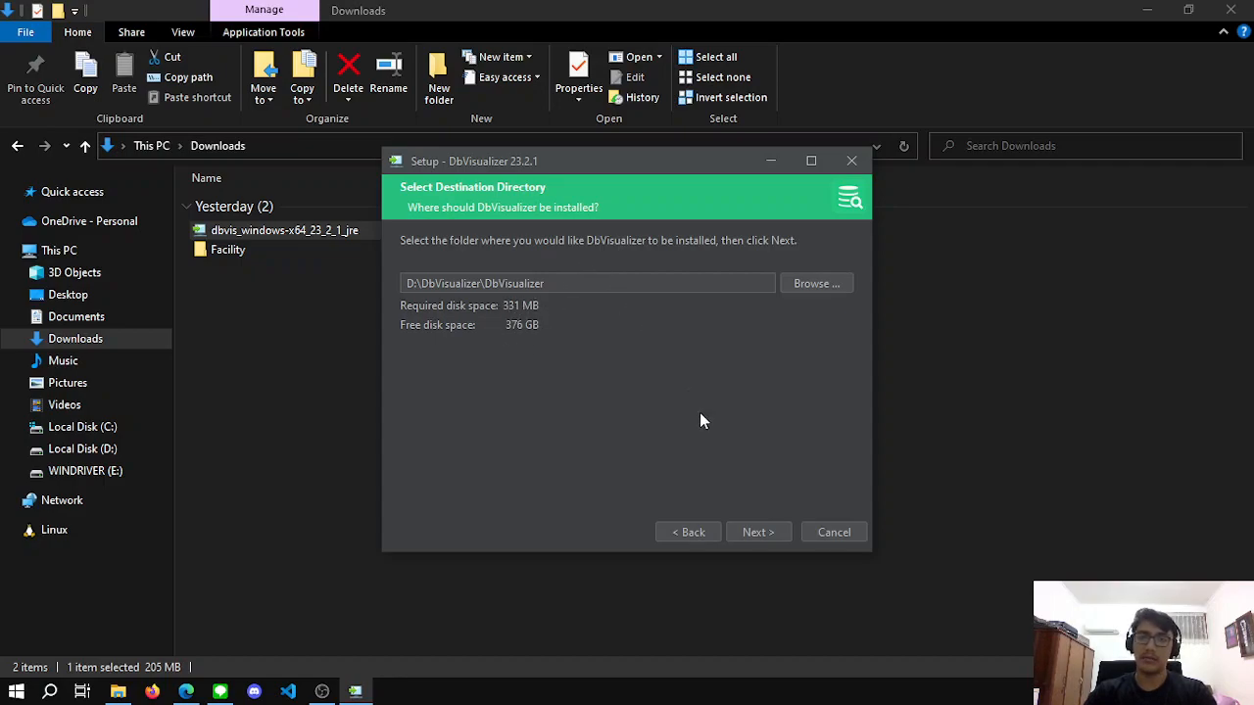
click(761, 535)
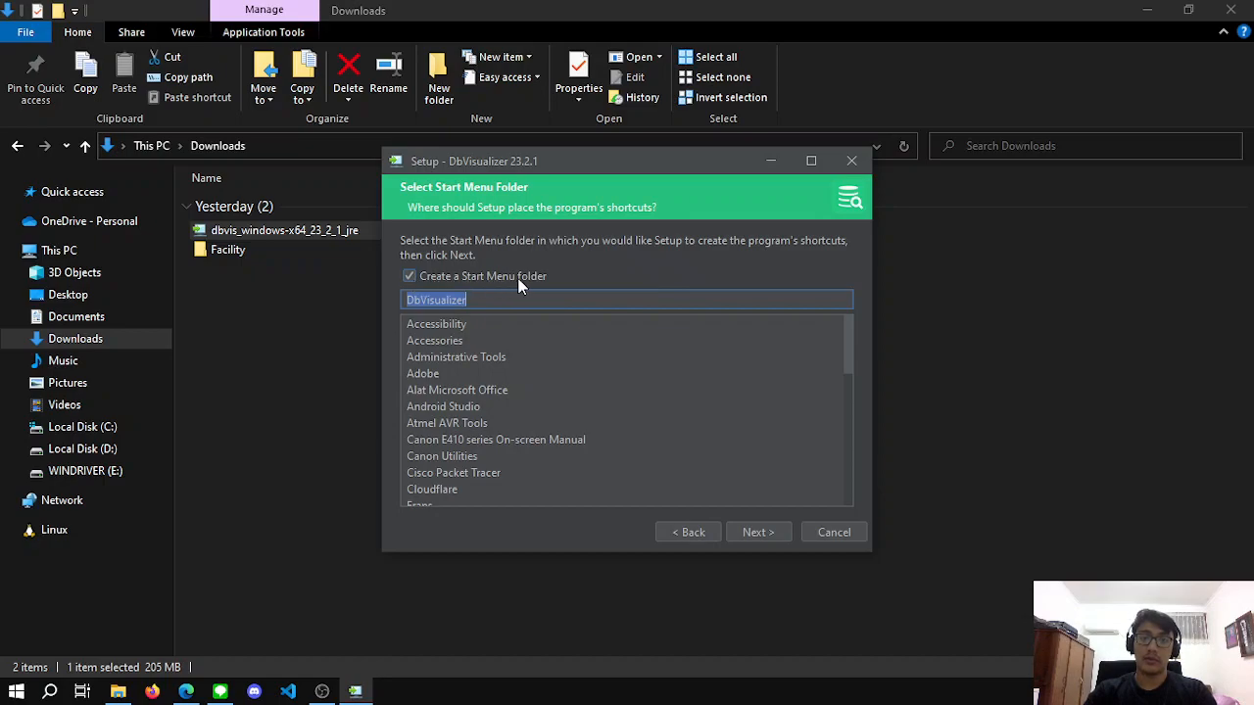
Accept DbVisualizer as the Start Menu folder for the program's shortcuts and bring up the Windows Start menu.
click(742, 531)
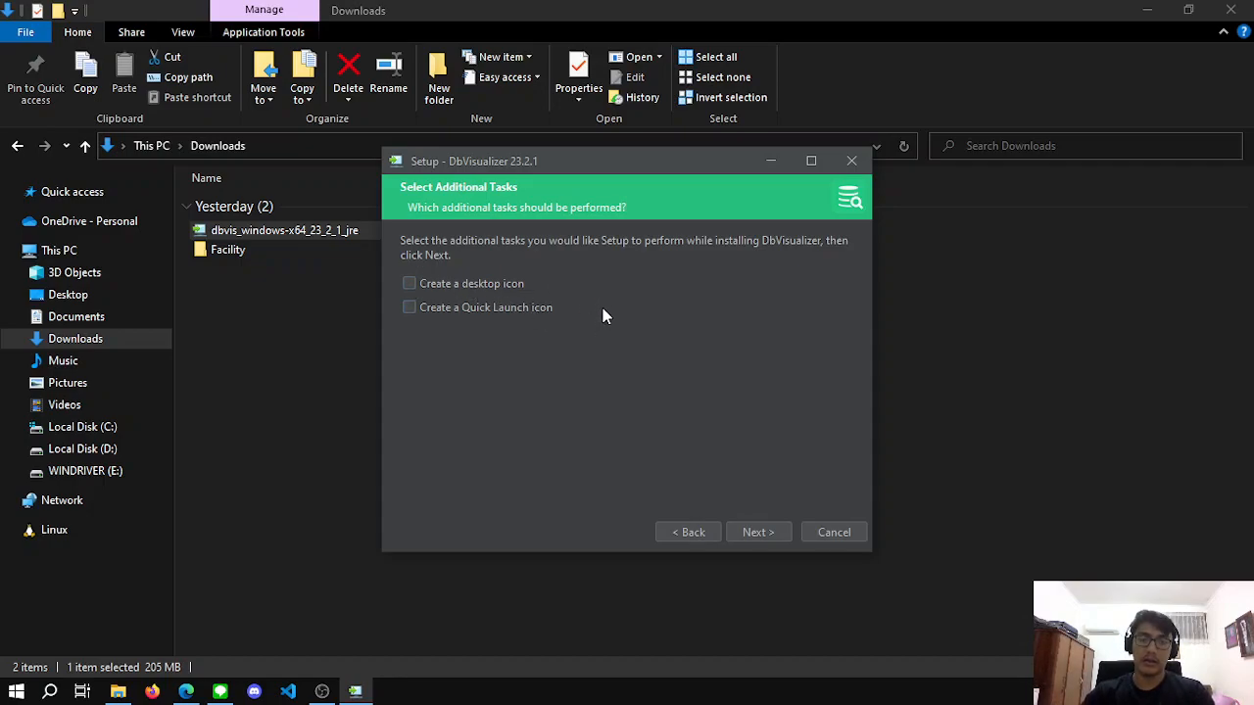
click(14, 692)
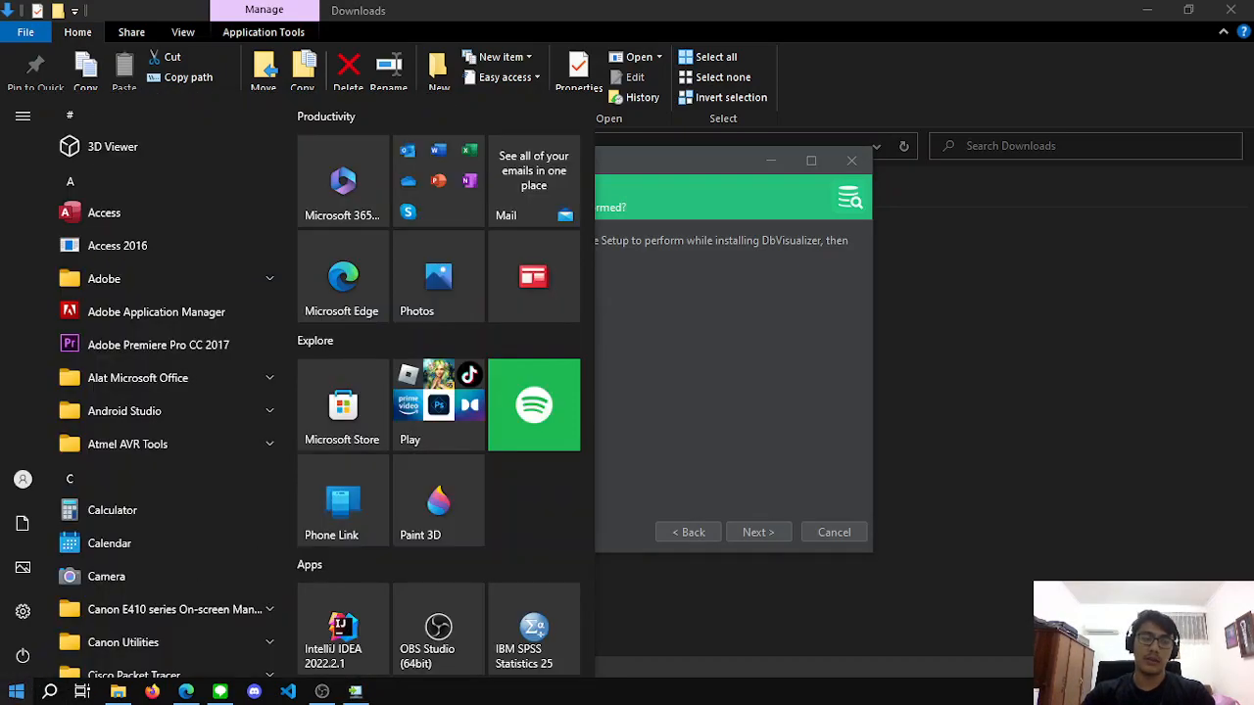
Run the DbVisualizer installation through to completion, launch the program from the setup wizard, and maximize its window.
click(14, 693)
click(760, 533)
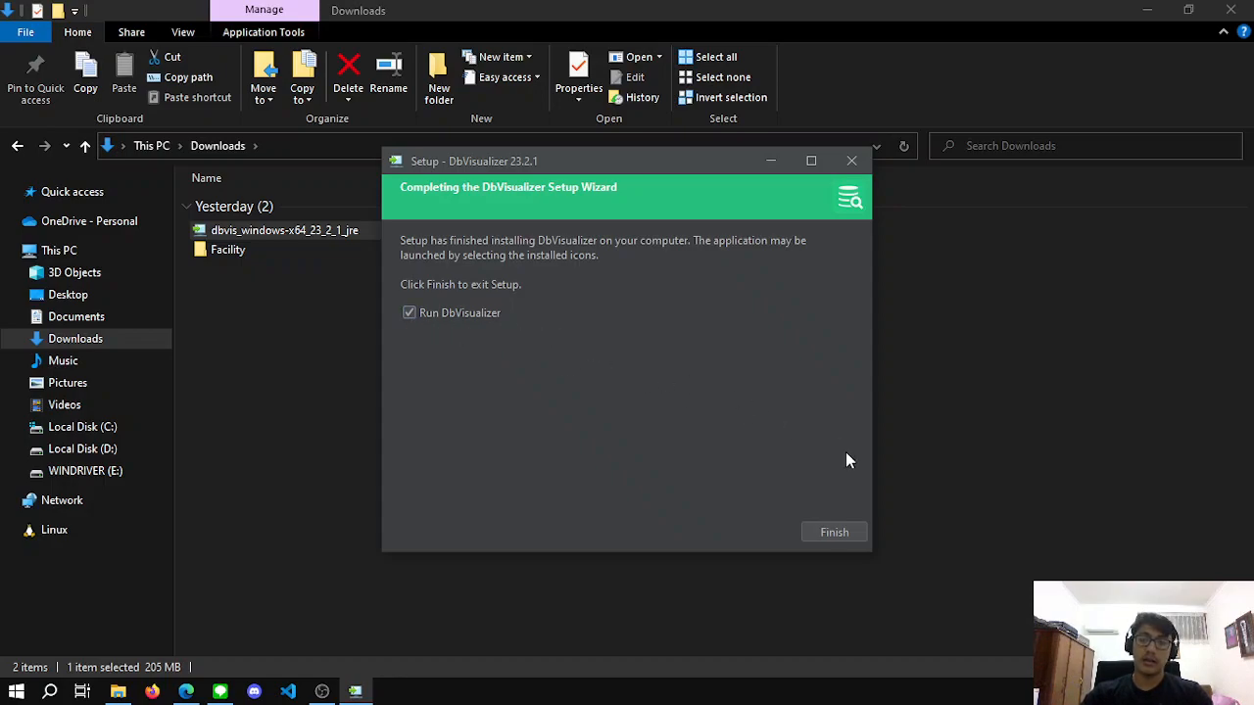
click(844, 533)
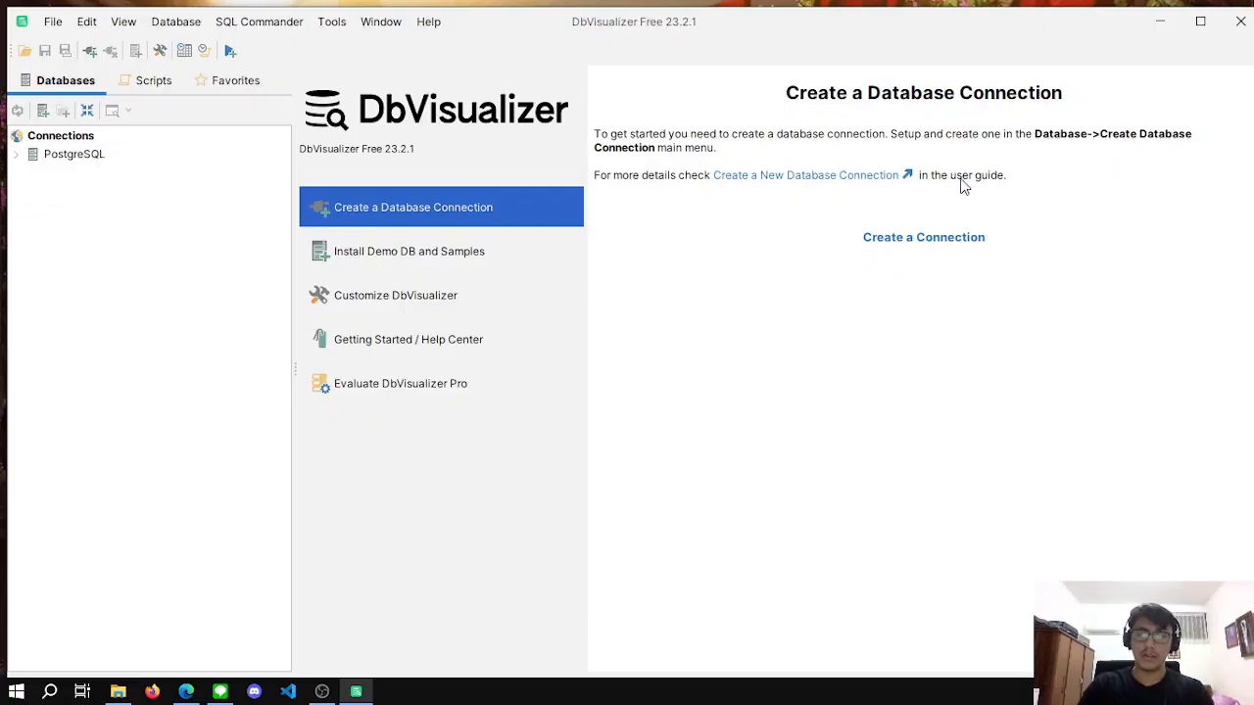
click(1200, 20)
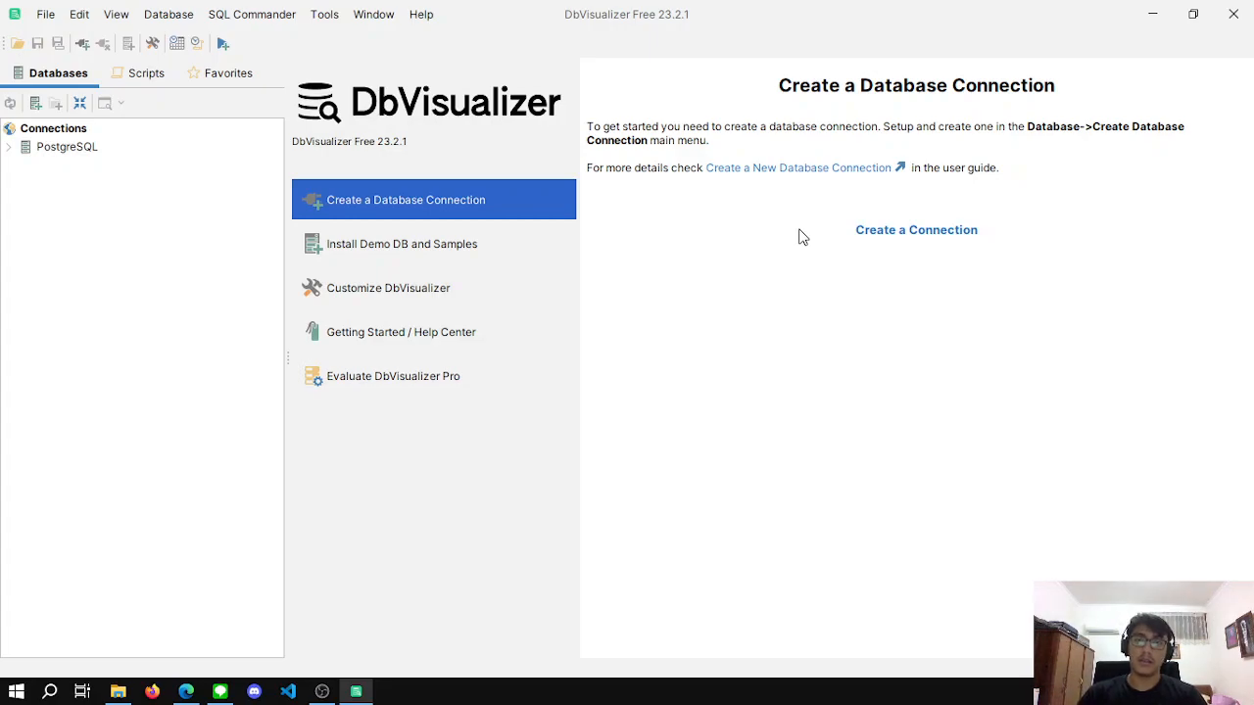
Create a new database connection with the PostgreSQL driver and go over its settings format, server and authentication fields.
click(874, 235)
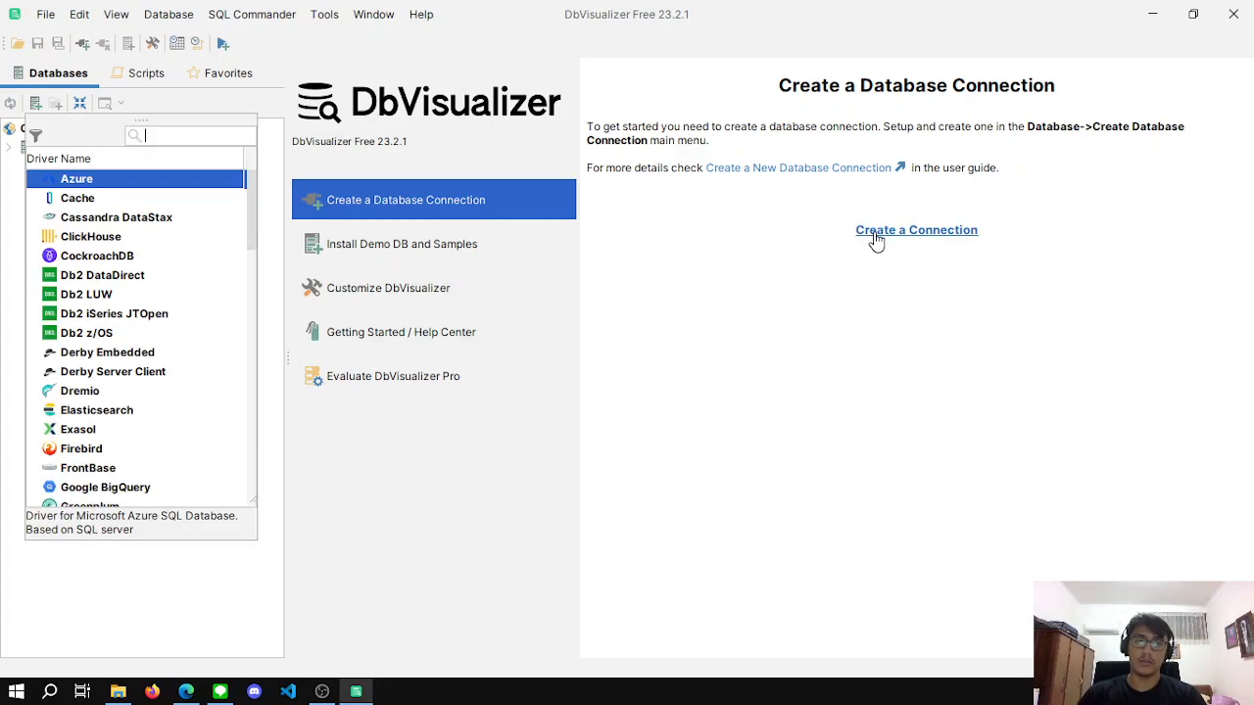
text(pos)
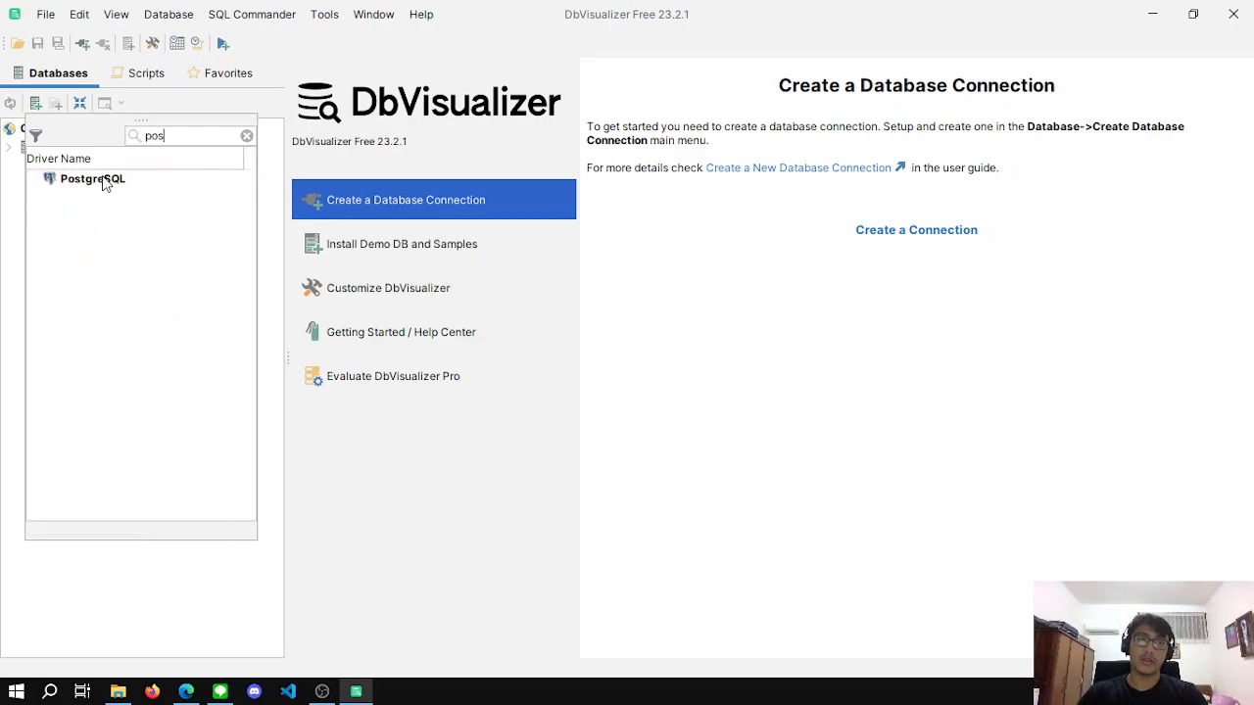
click(103, 182)
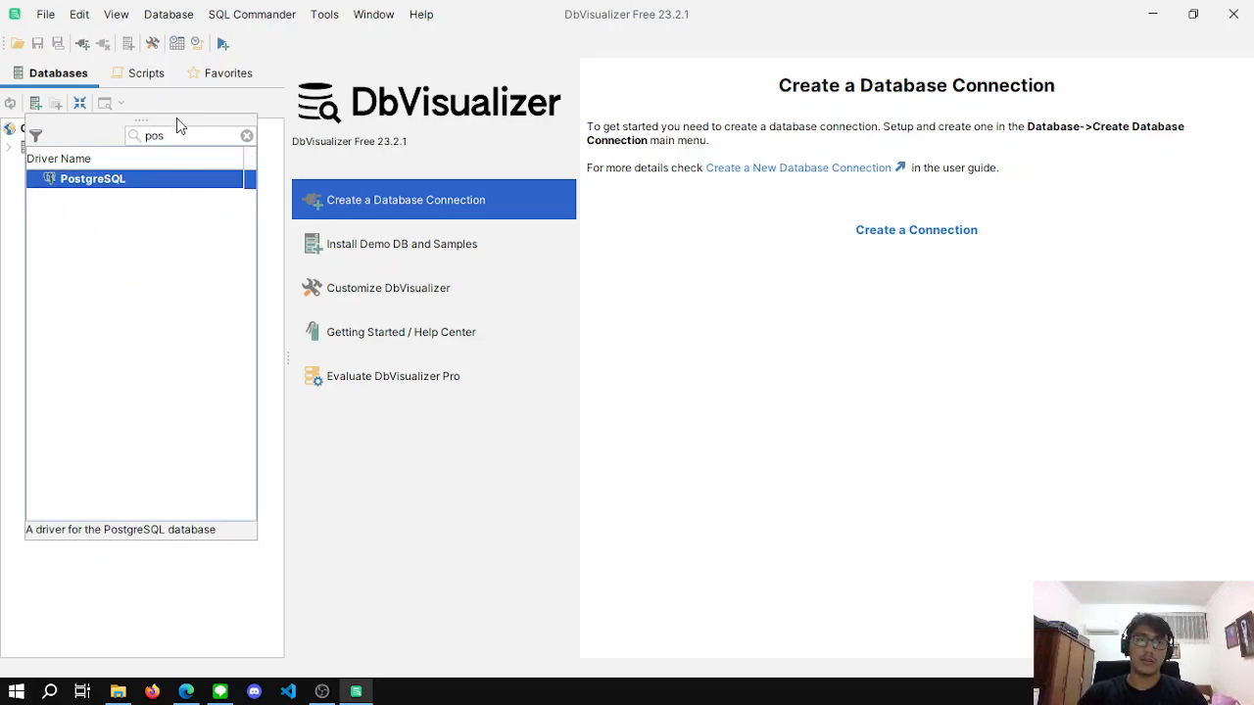
key(Return)
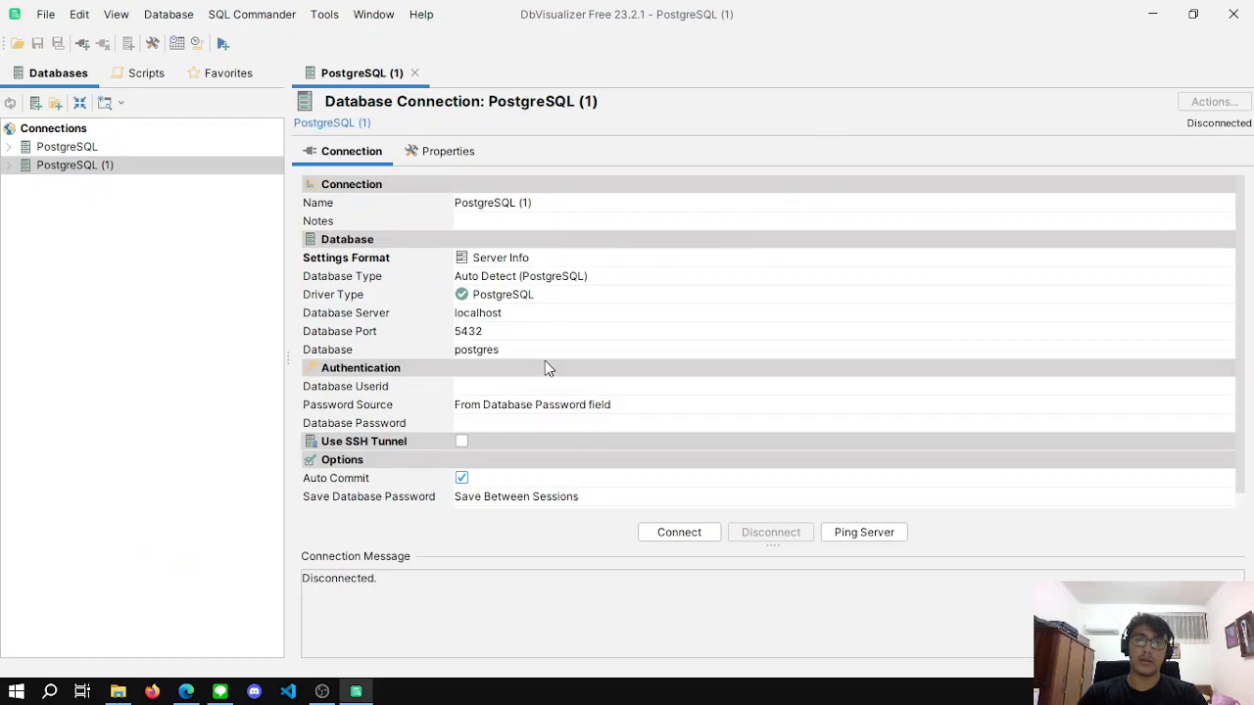
click(506, 389)
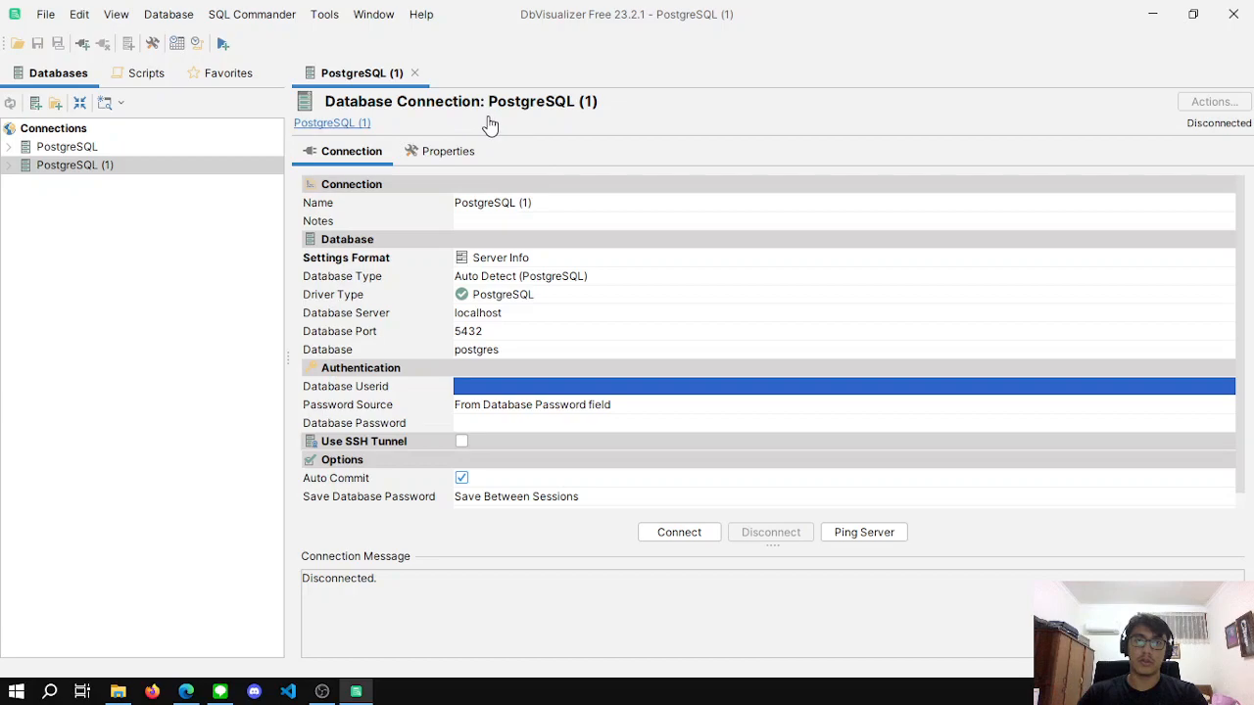
click(508, 260)
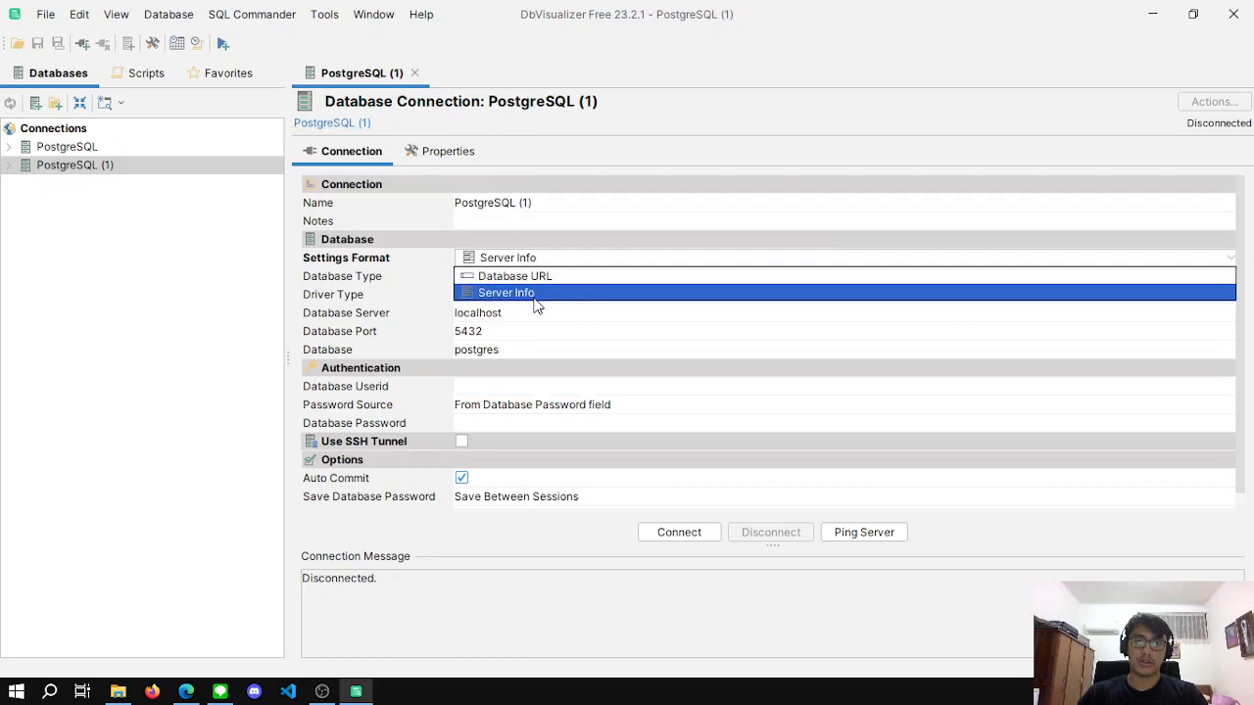
click(516, 323)
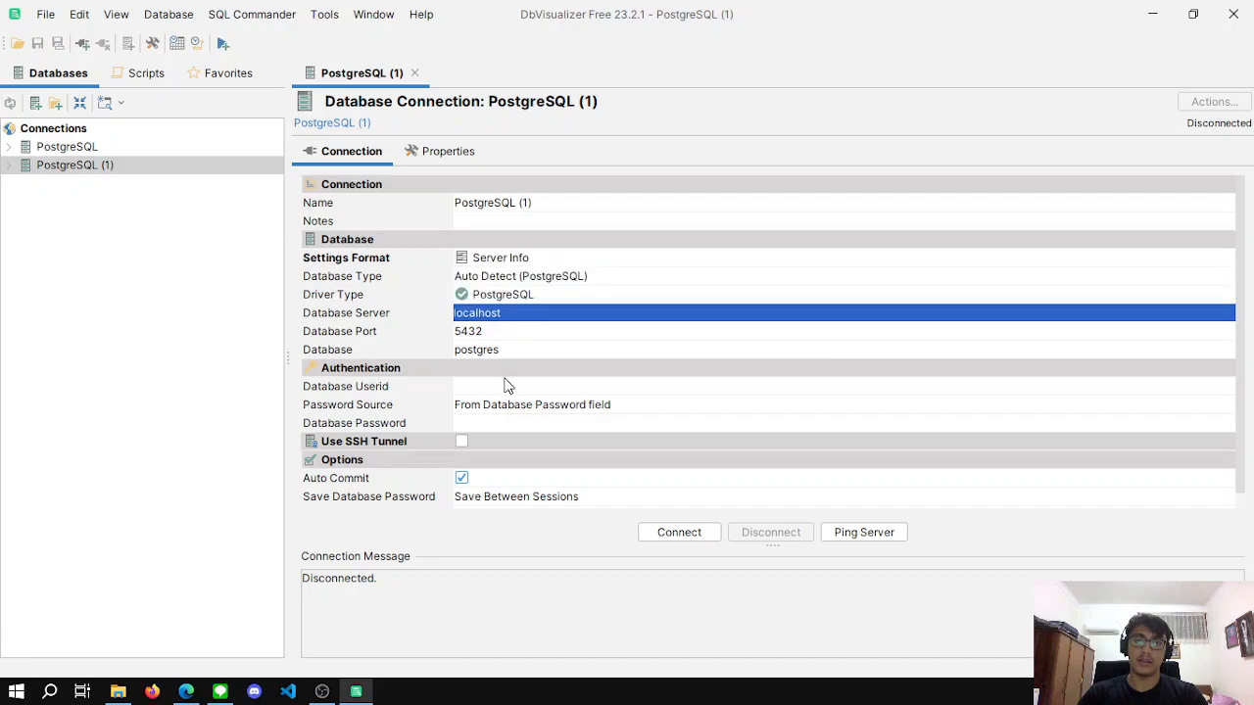
click(501, 389)
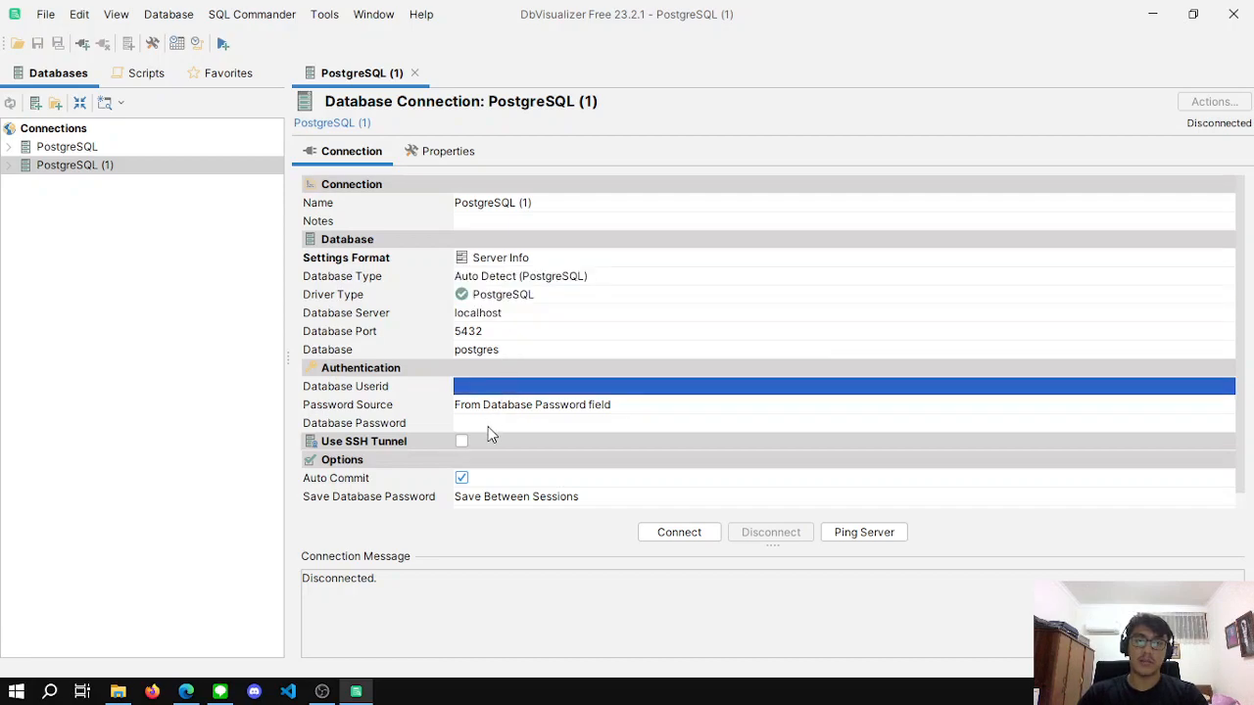
click(488, 424)
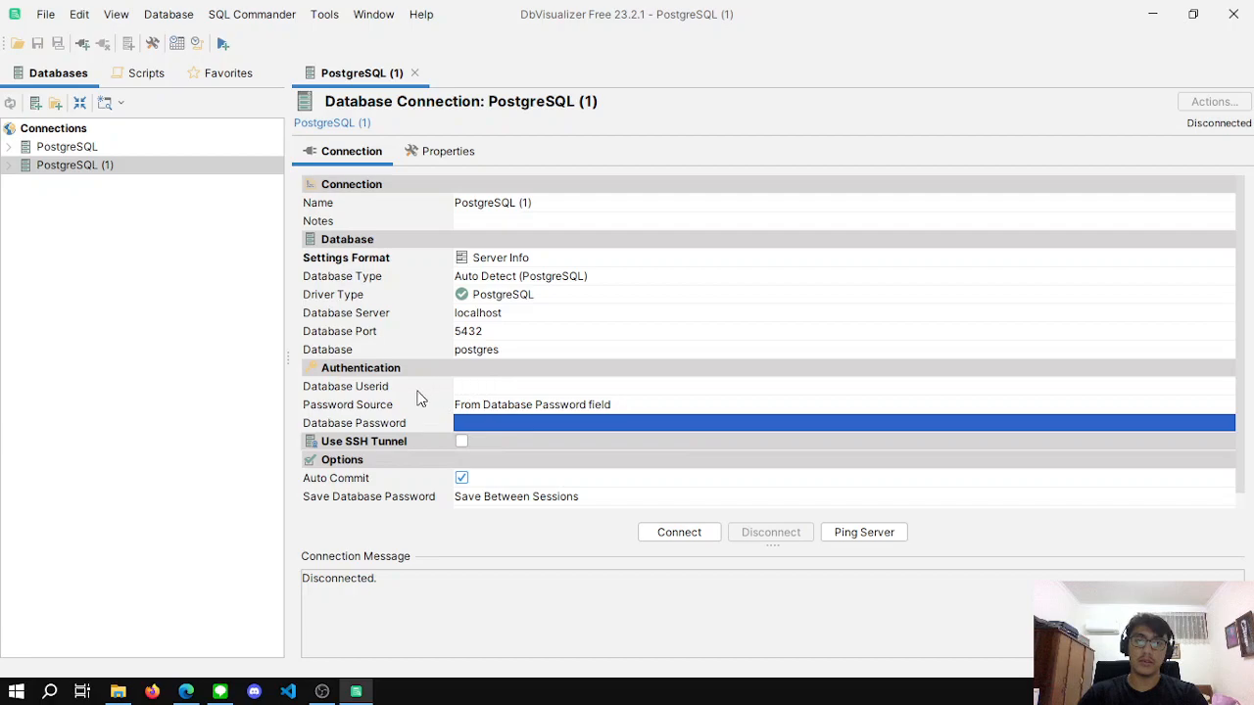
In File Explorer, open the odoo CONF file from D:\Odoo\server in Notepad.
click(118, 691)
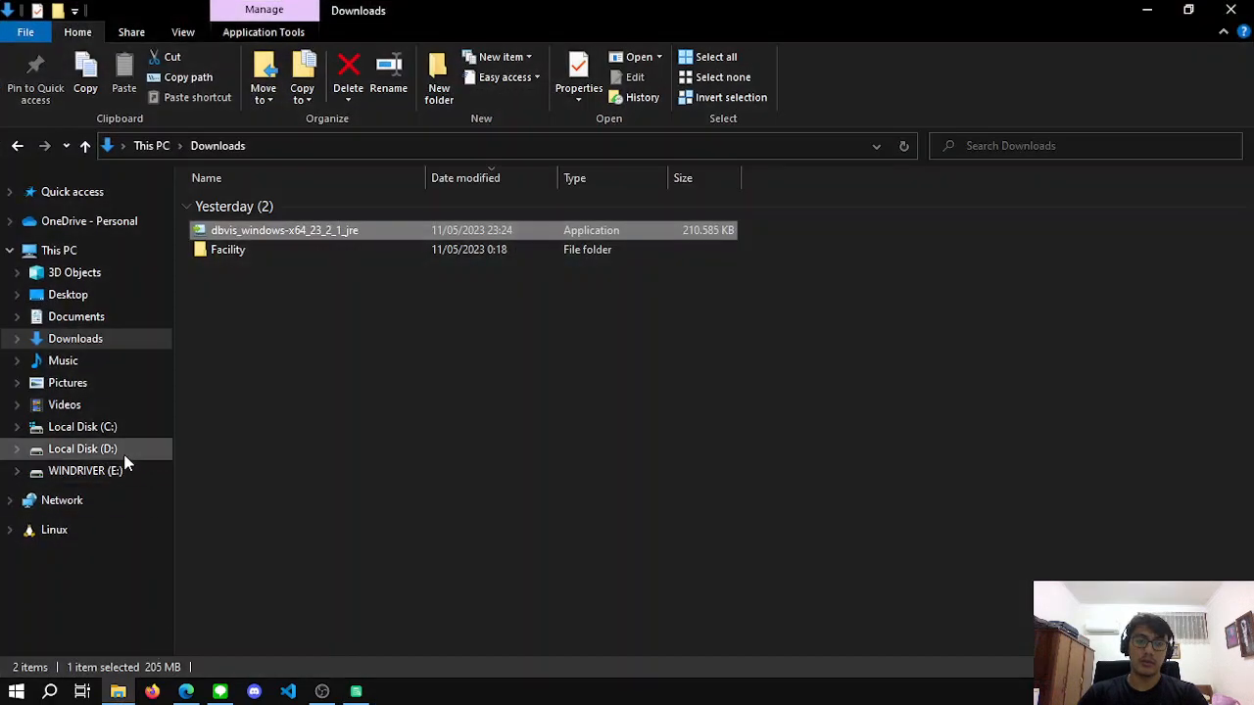
click(93, 449)
scroll(272, 443, down, 6)
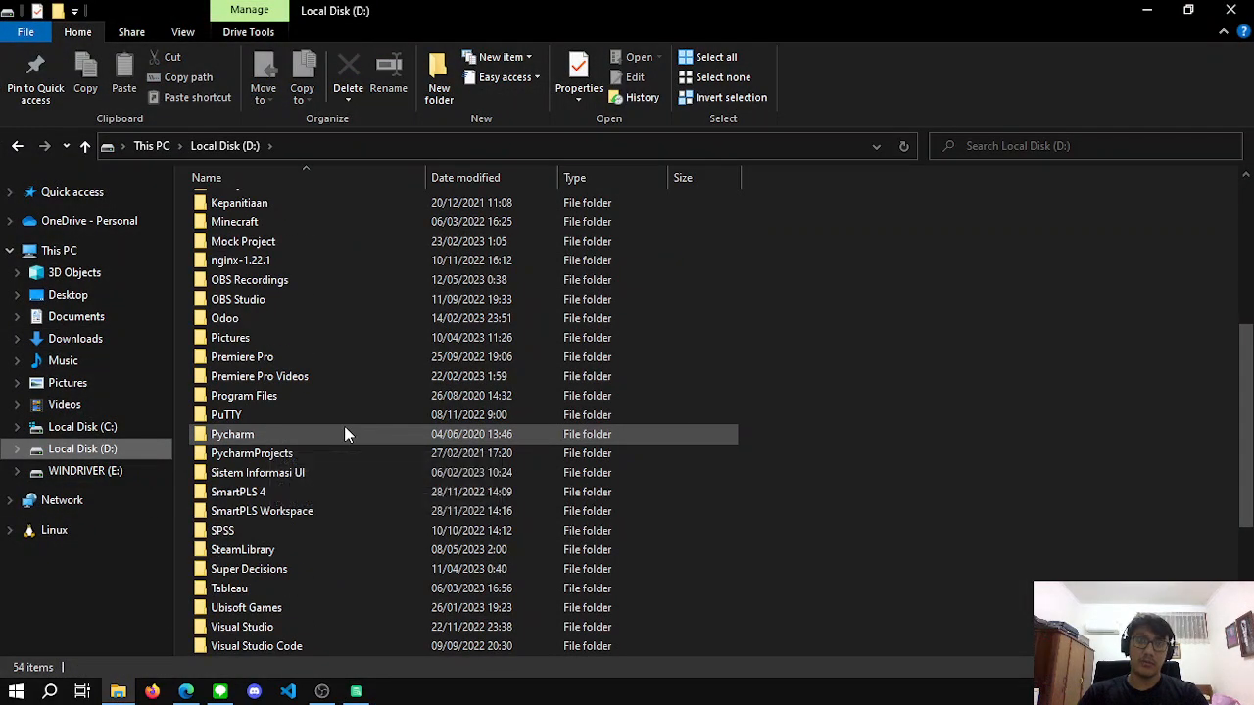
scroll(344, 434, down, 3)
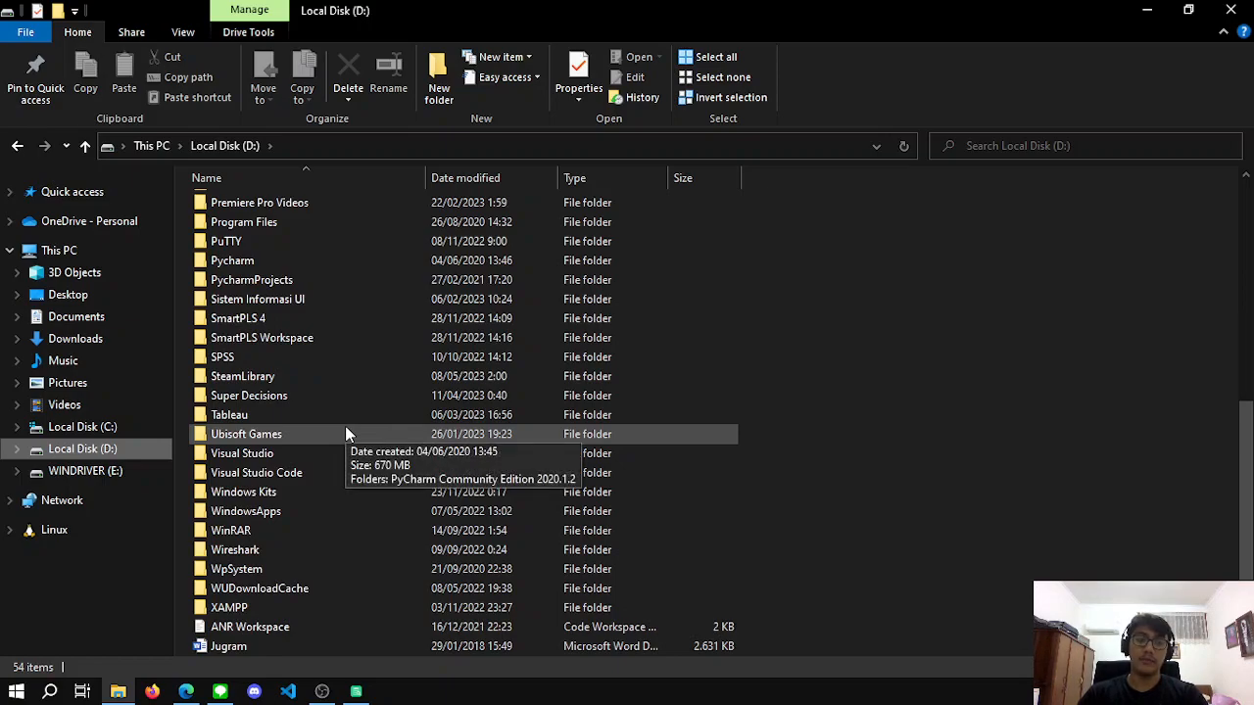
scroll(344, 431, down, 1)
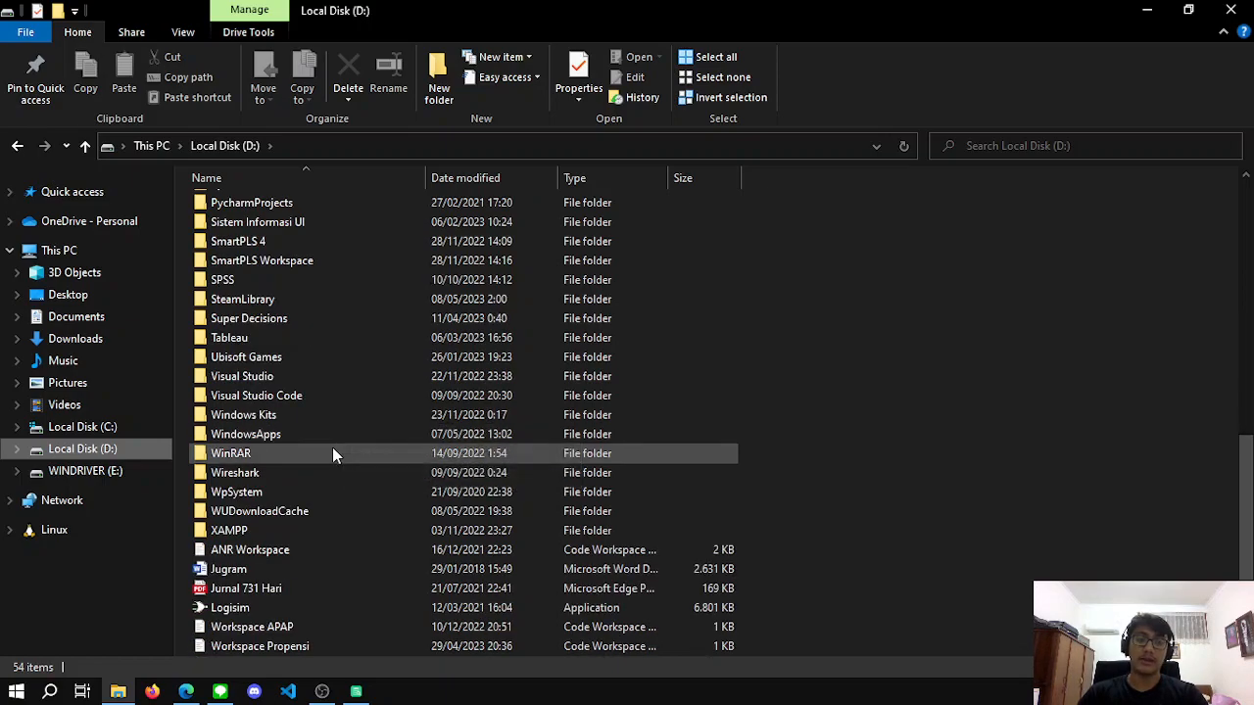
scroll(302, 442, up, 5)
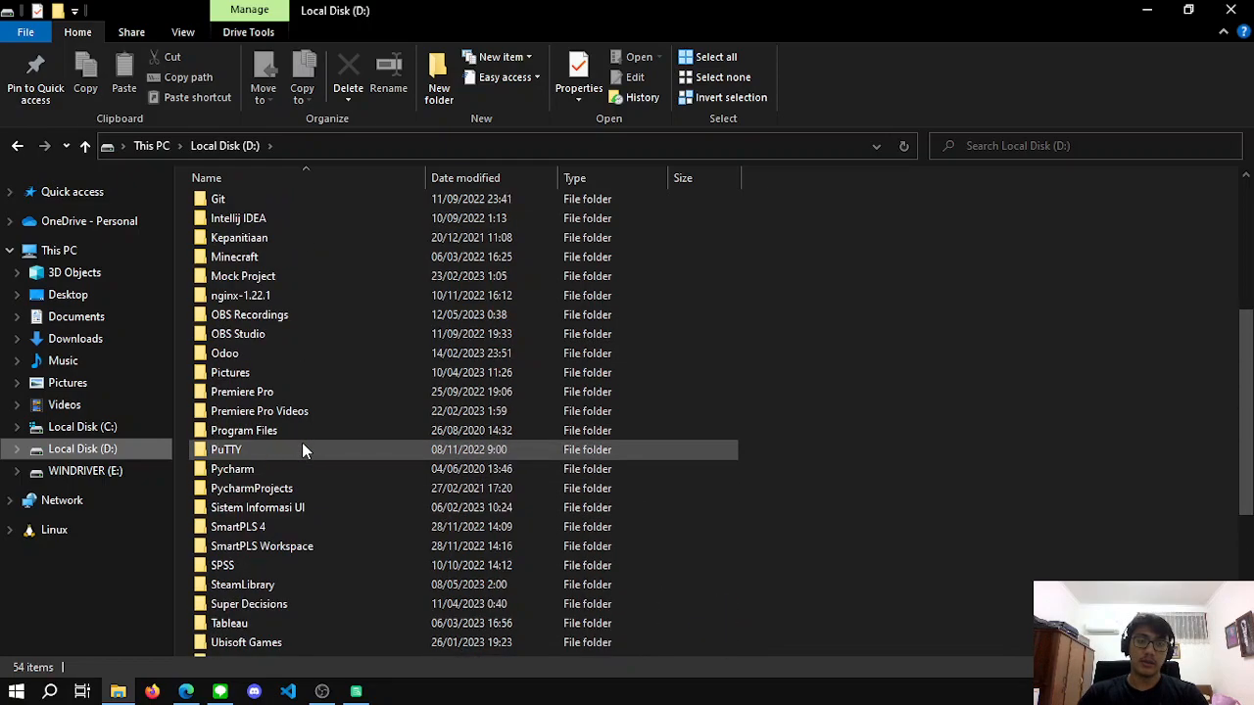
double_click(275, 356)
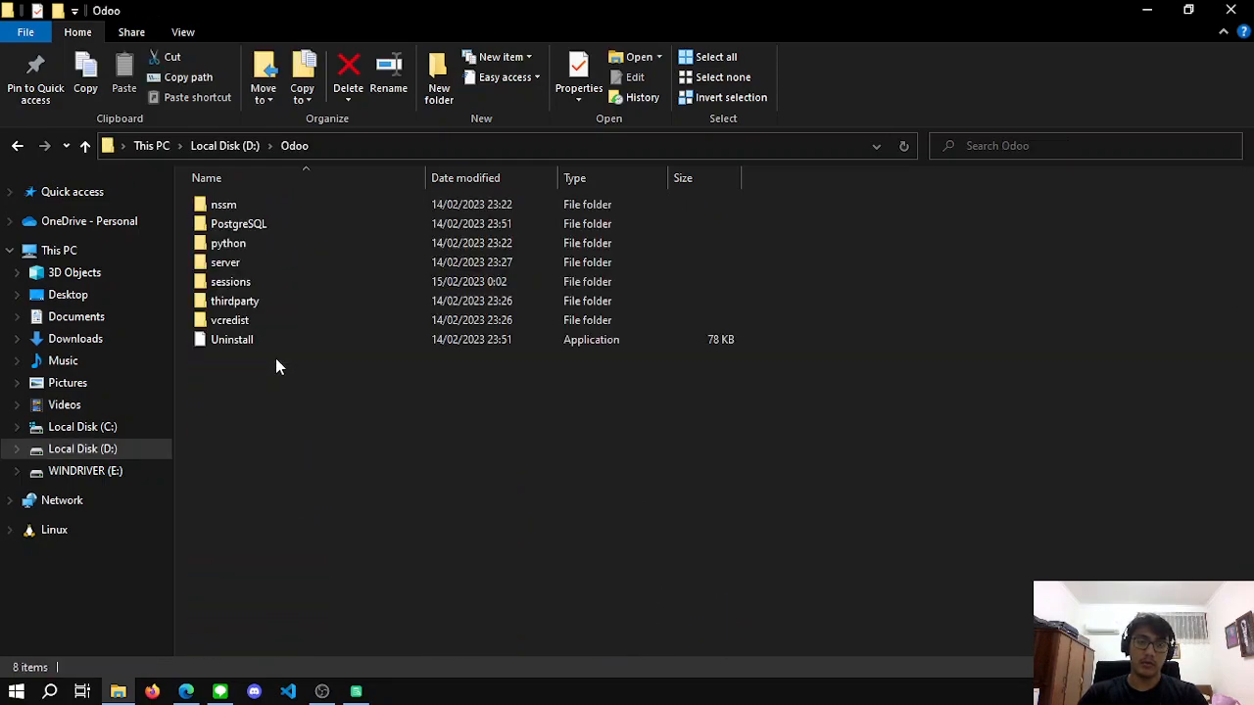
double_click(245, 266)
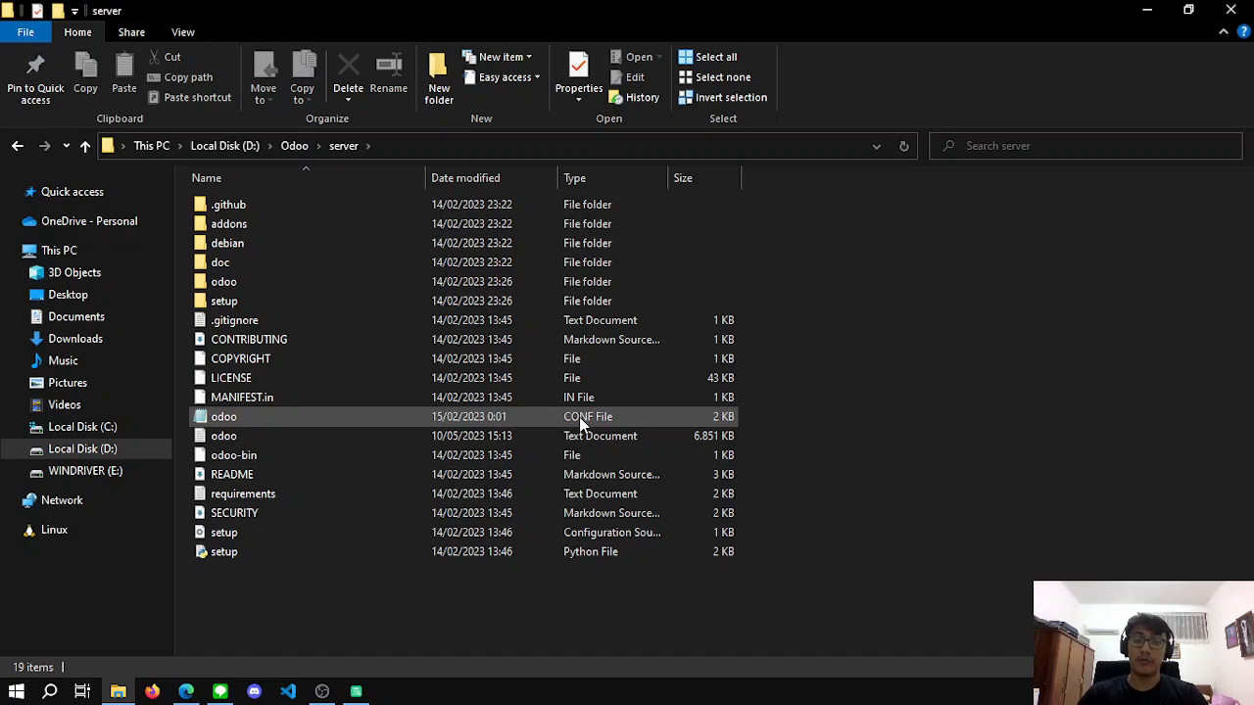
click(382, 417)
double_click(383, 416)
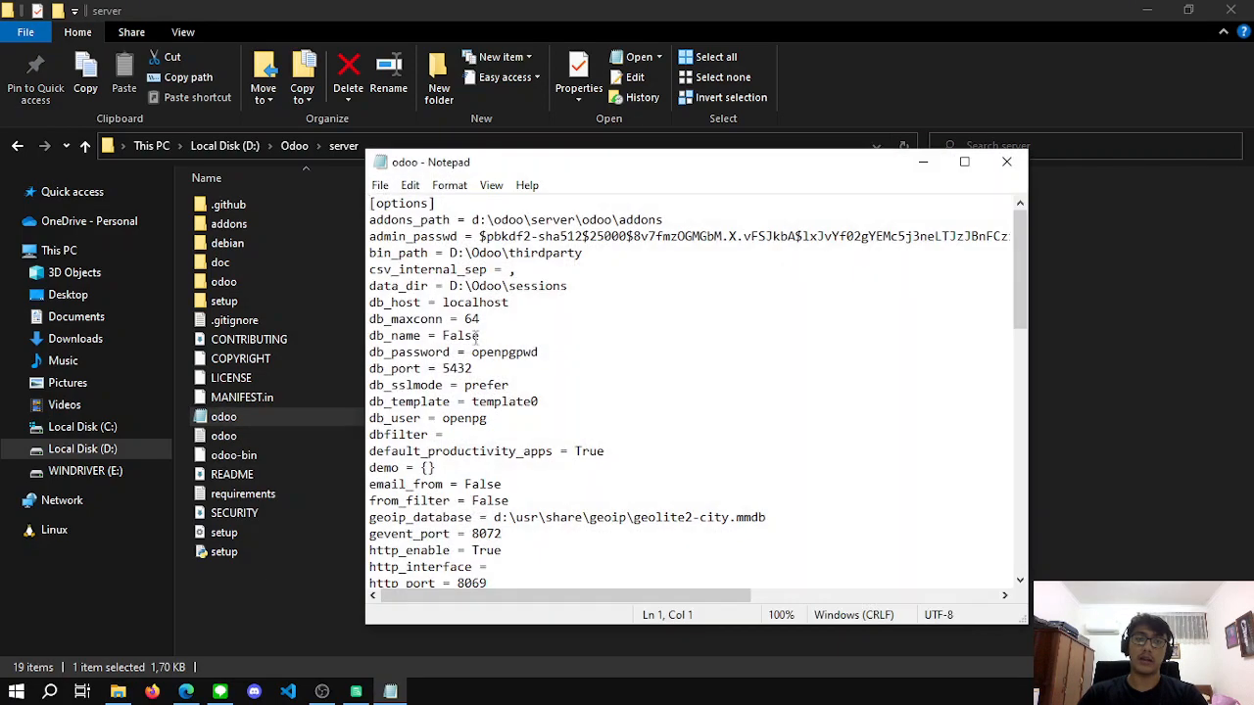
drag(682, 162, 730, 116)
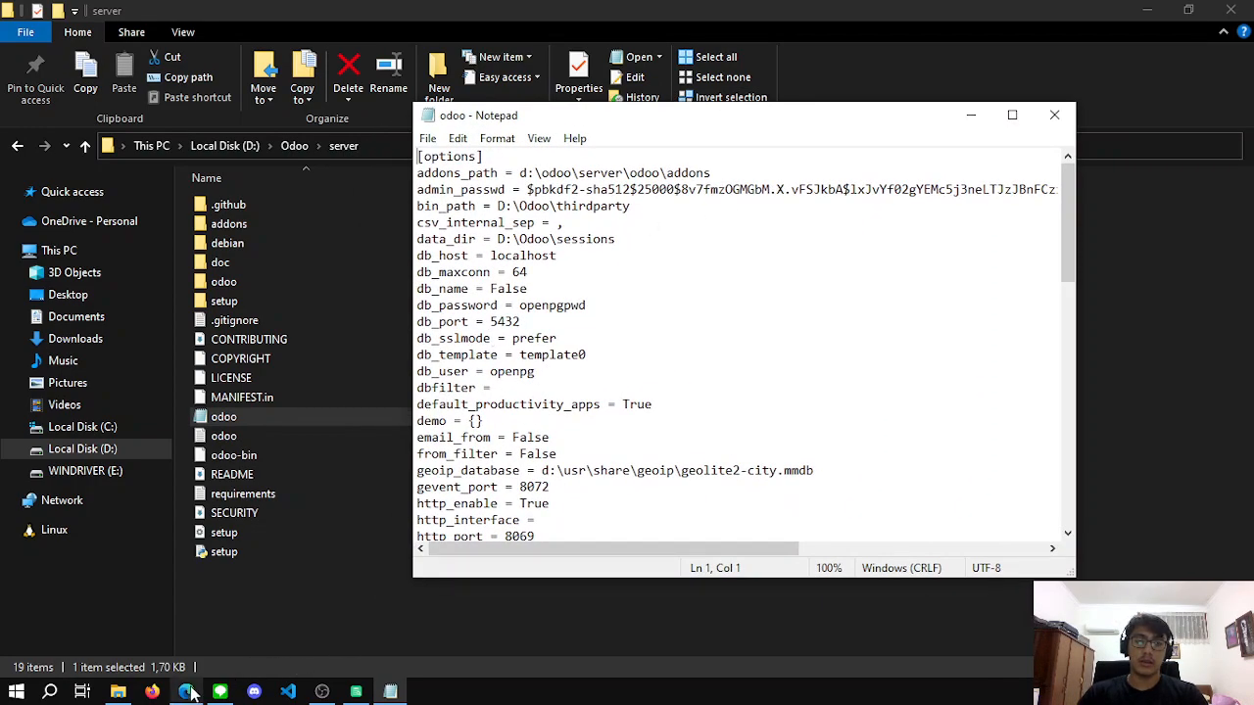
Copy the db_user value openpg from the odoo configuration file into the new connection's Database Userid in DbVisualizer.
click(357, 693)
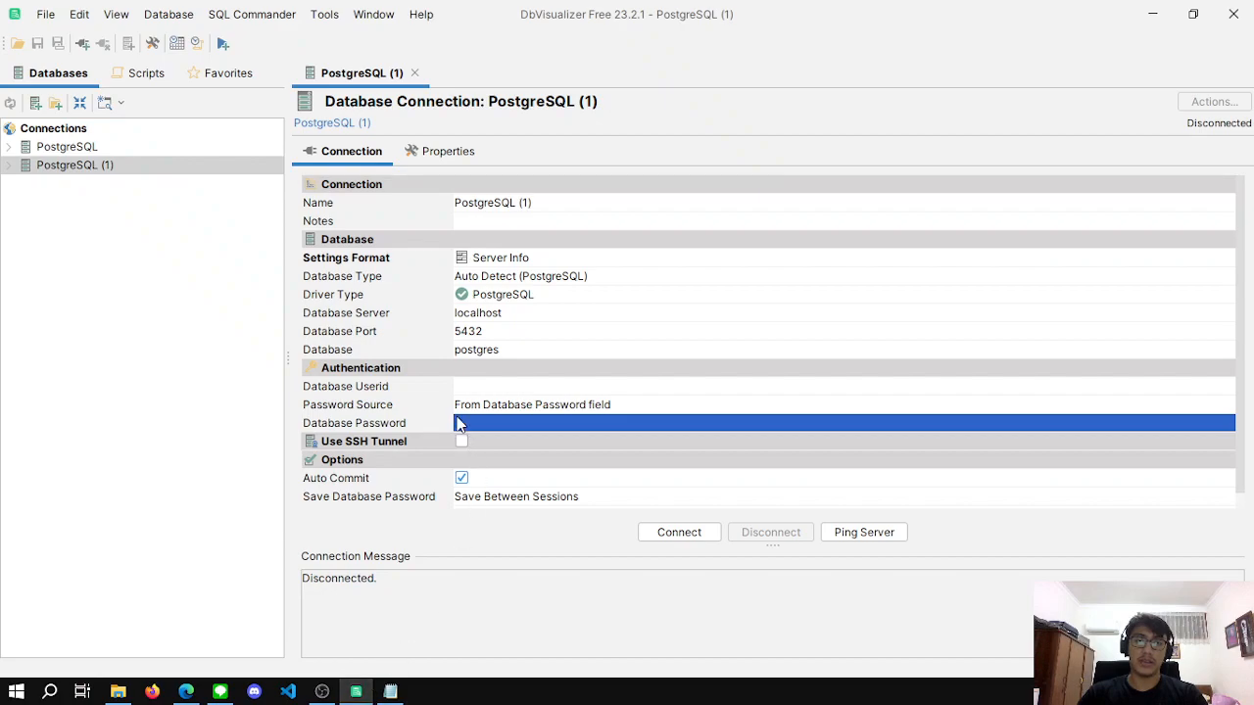
click(389, 693)
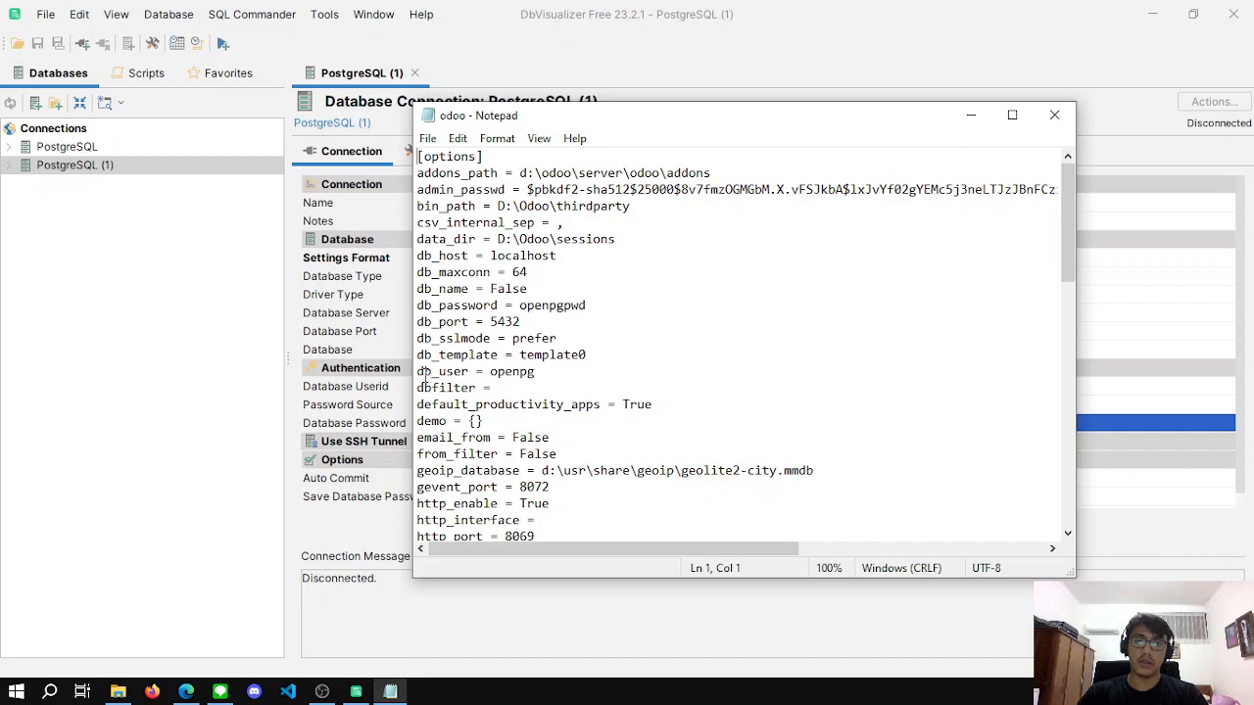
drag(432, 373, 551, 373)
click(556, 372)
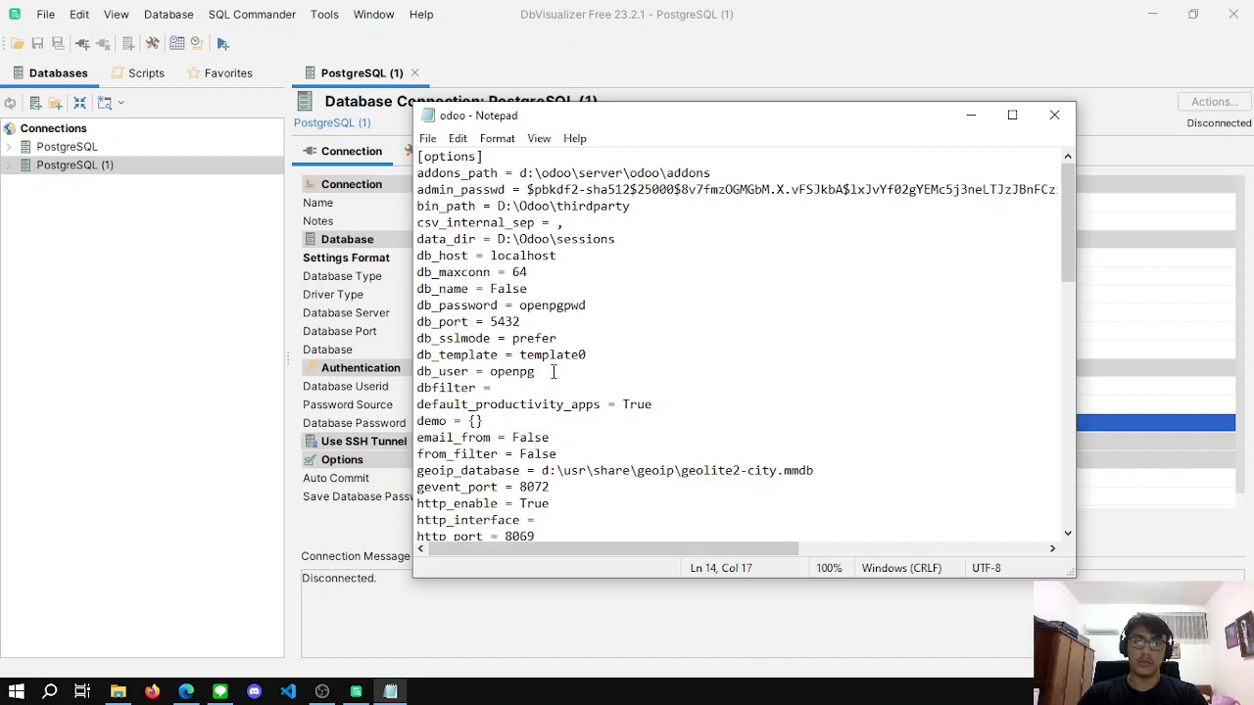
drag(445, 306, 574, 307)
click(563, 373)
drag(541, 373, 490, 372)
key(ctrl+c)
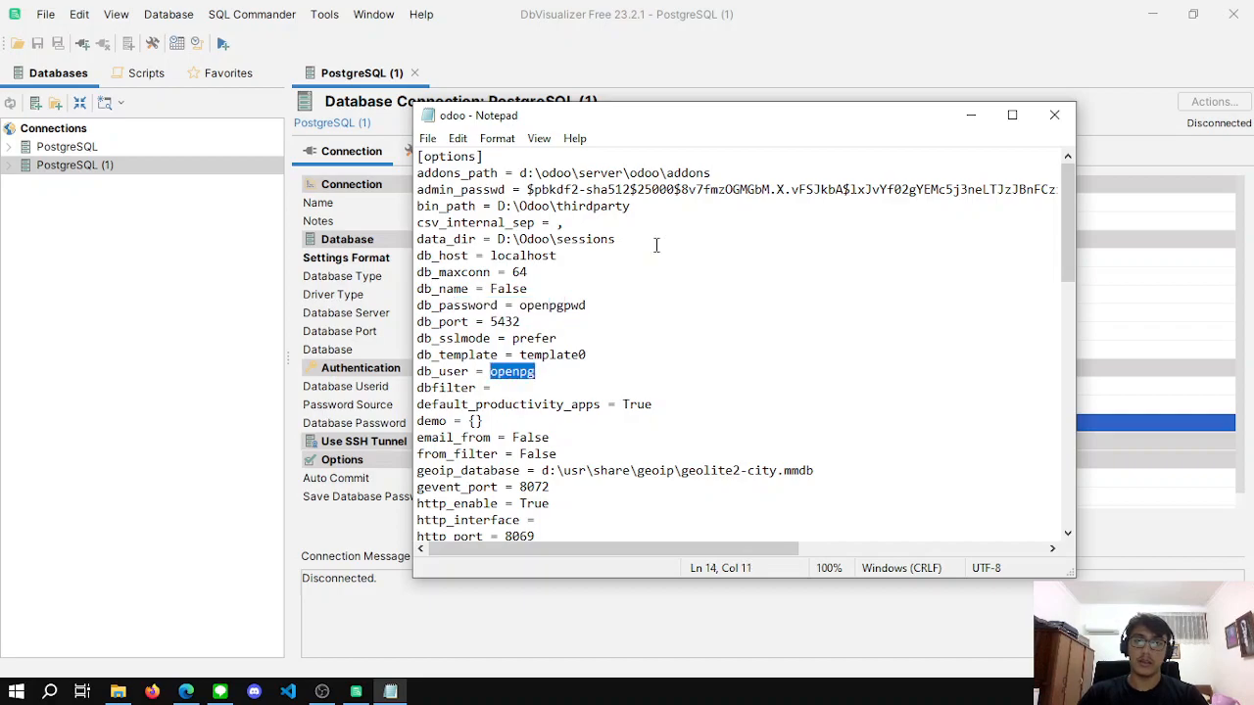
click(701, 93)
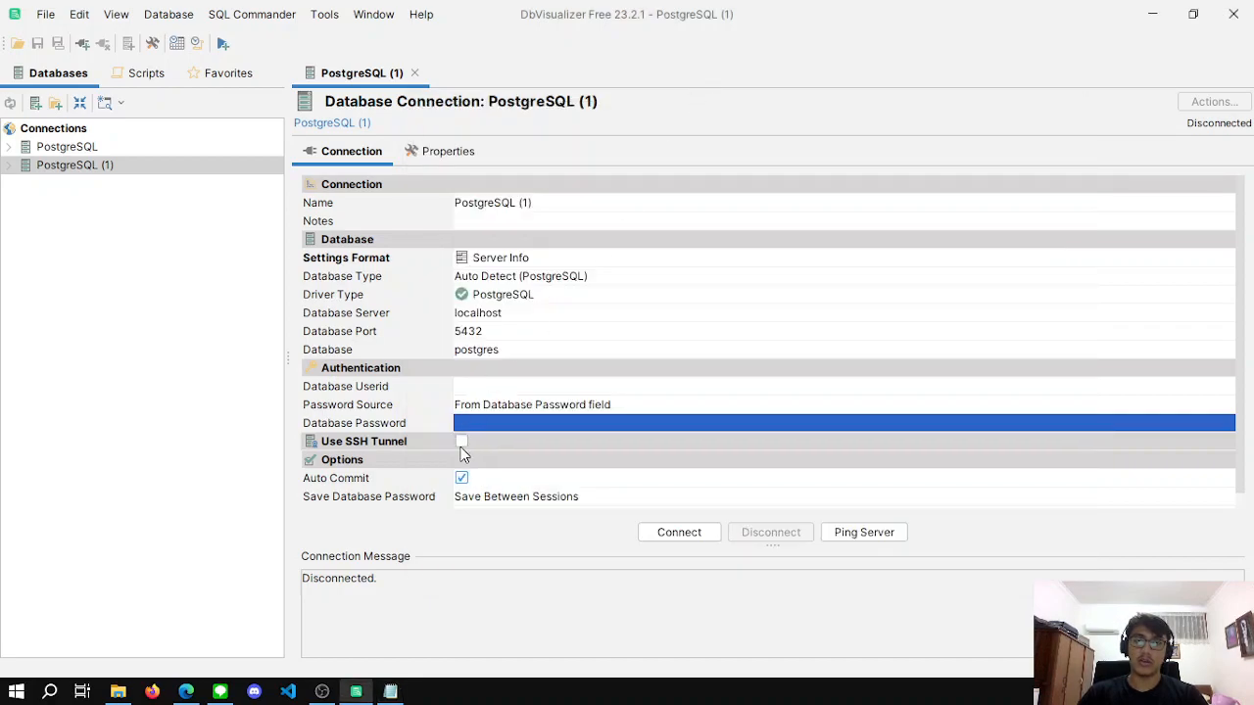
click(483, 388)
click(483, 387)
key(ctrl+v)
Copy the db_password value from the odoo configuration file into the connection's Database Password, closing Notepad on the way.
click(390, 692)
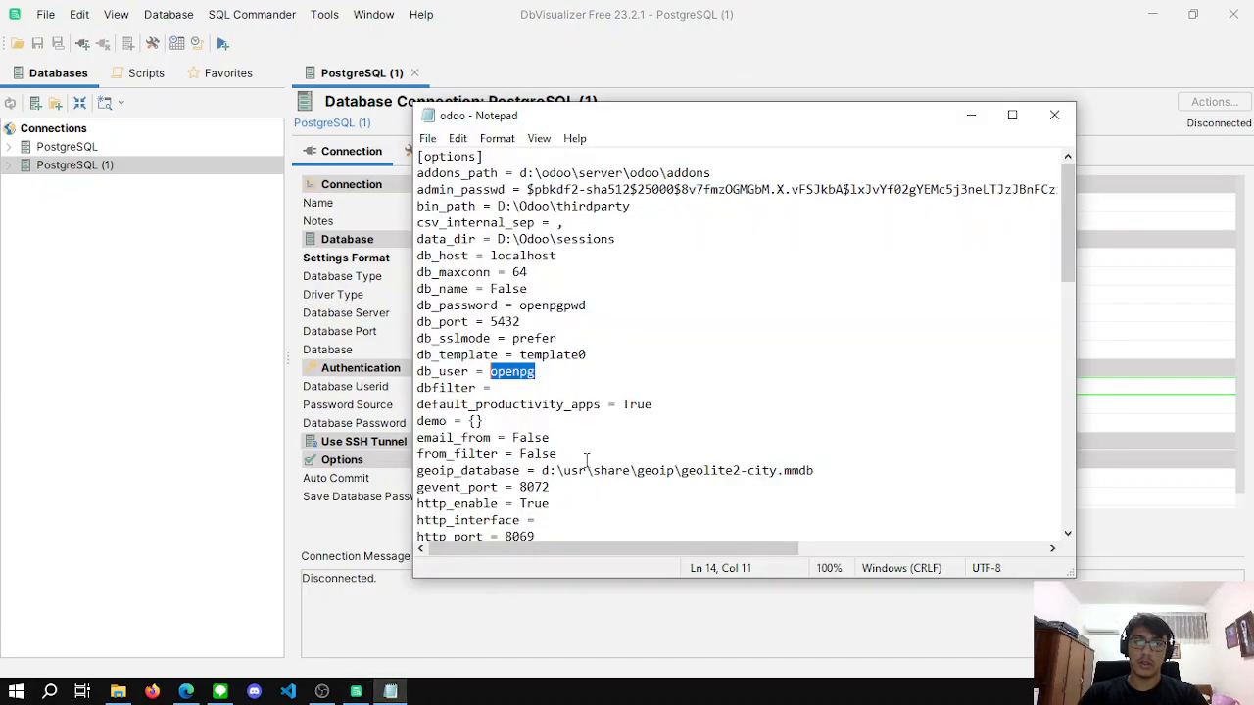
click(573, 360)
drag(586, 304, 525, 306)
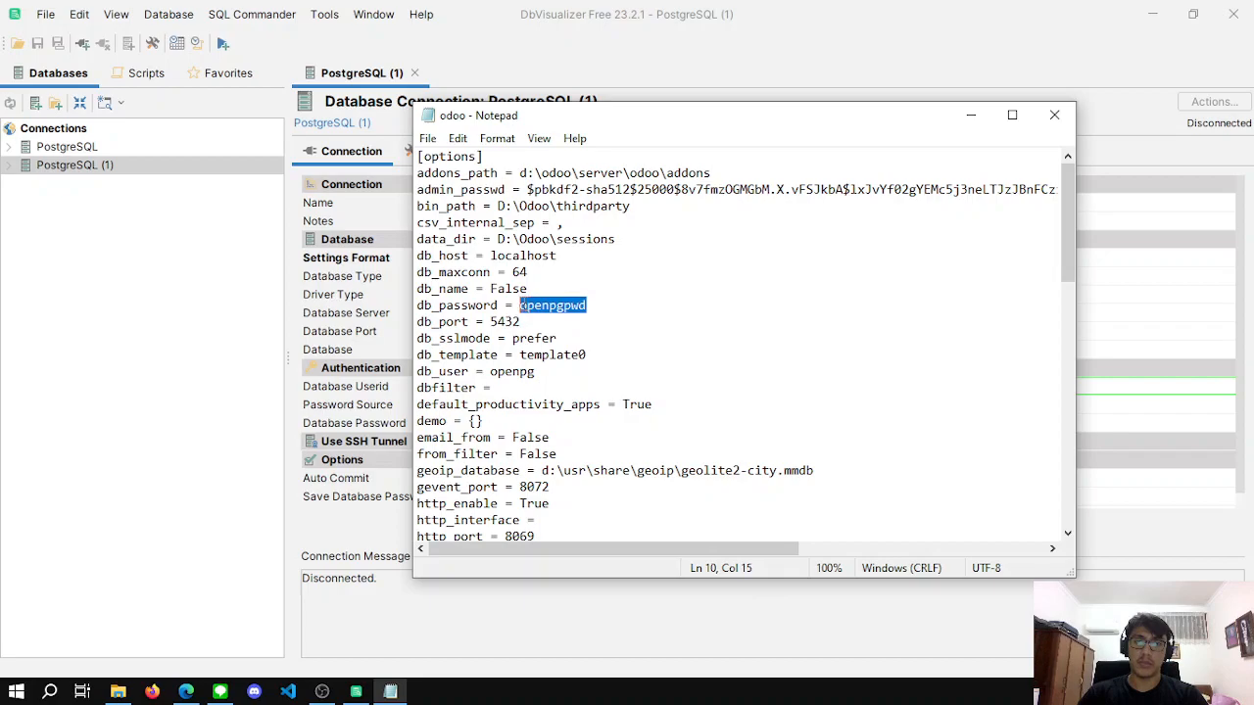
click(1053, 116)
click(496, 423)
click(496, 423)
key(ctrl+v)
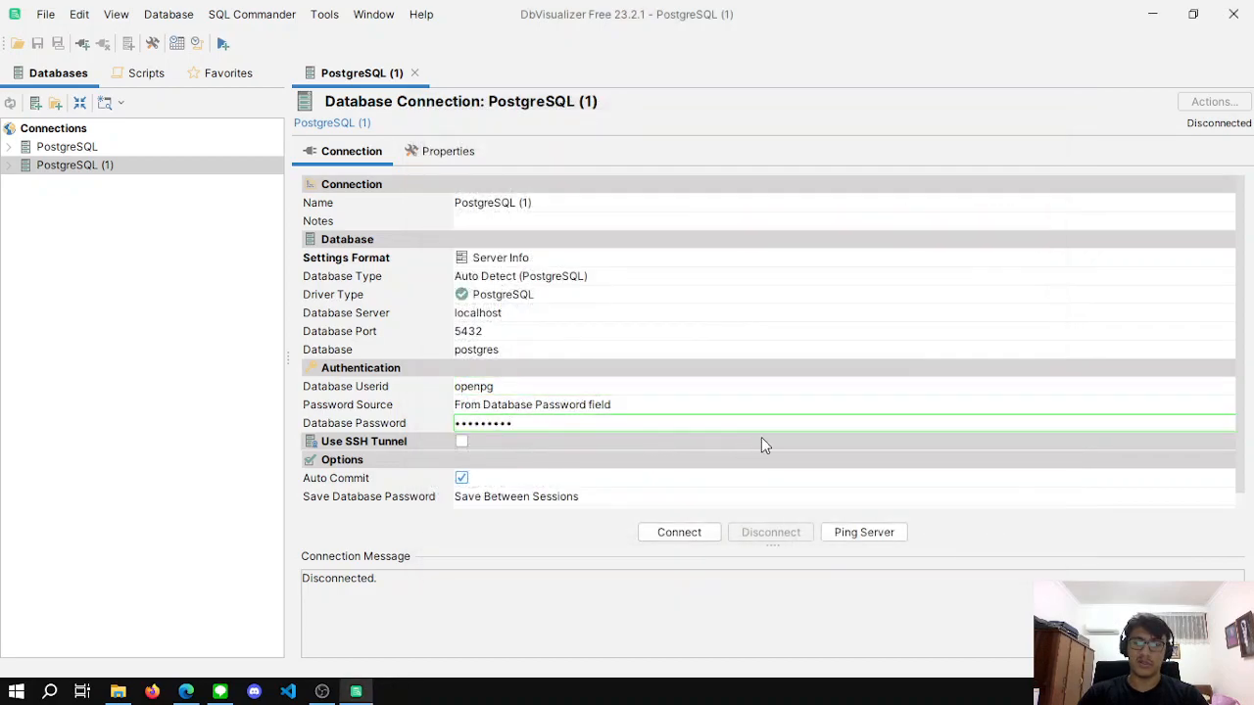
Ping the server of the PostgreSQL (1) connection to test its port and dismiss the resulting message.
click(857, 533)
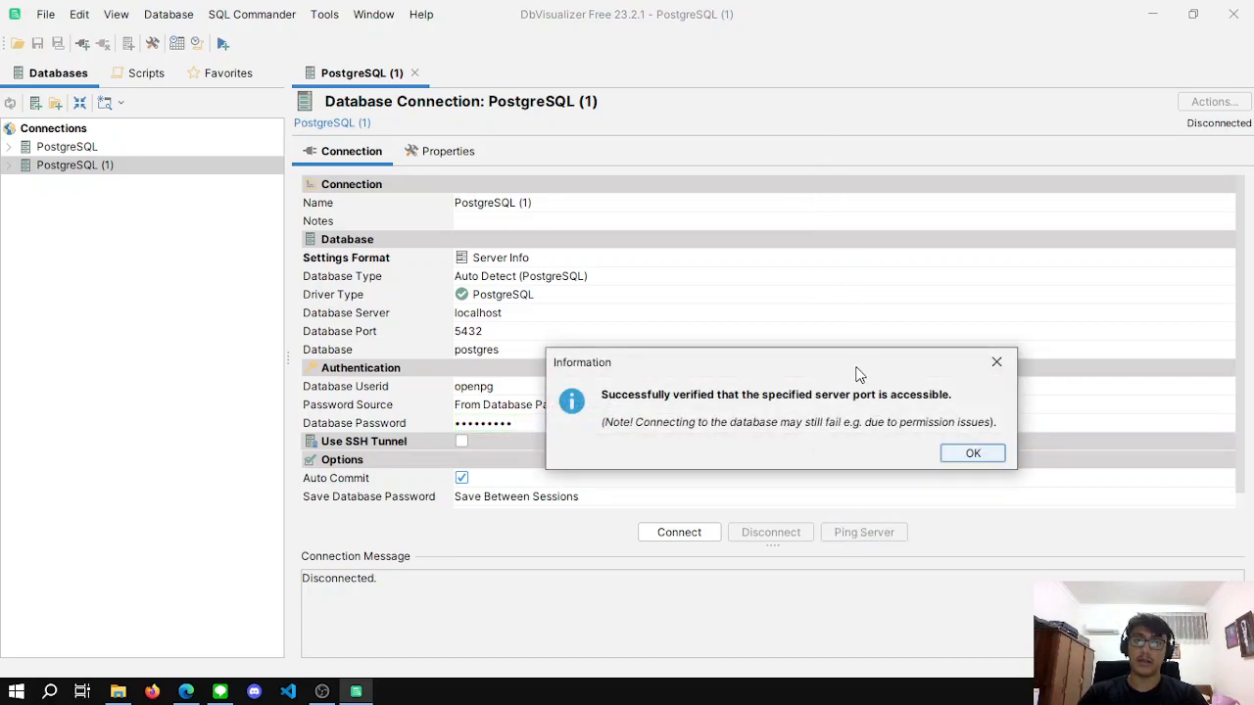
drag(819, 371, 787, 348)
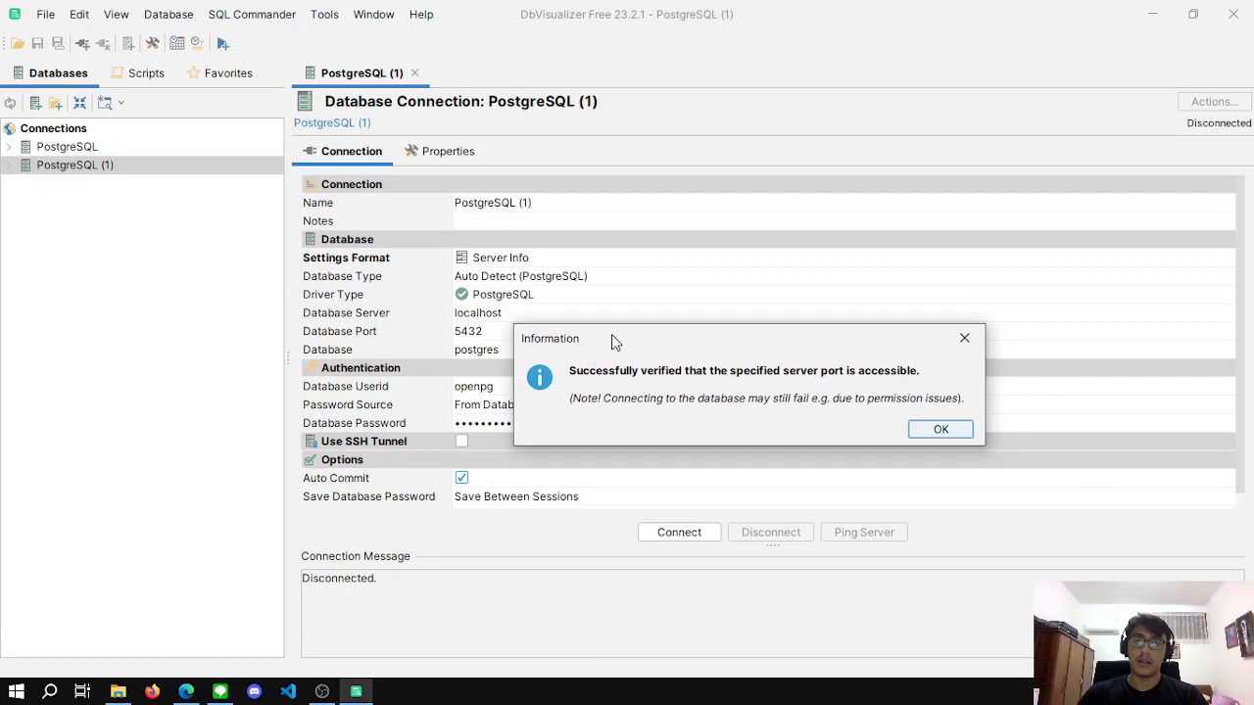
drag(662, 345, 603, 299)
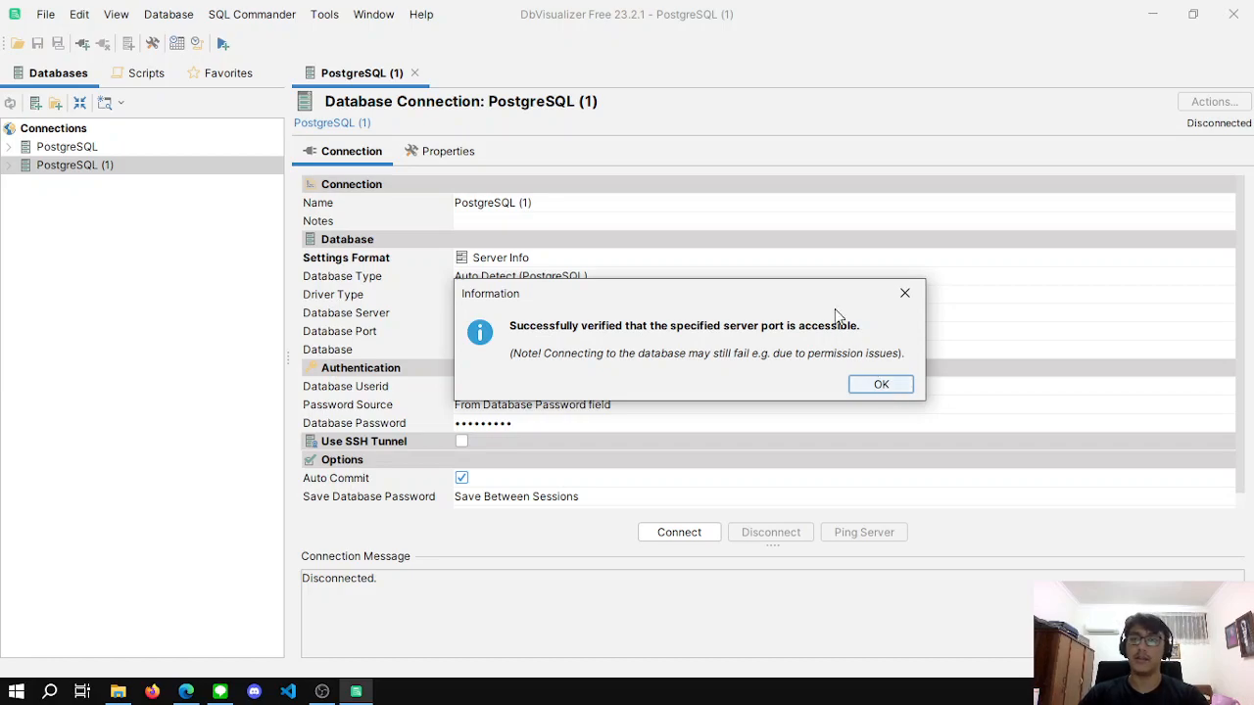
click(889, 384)
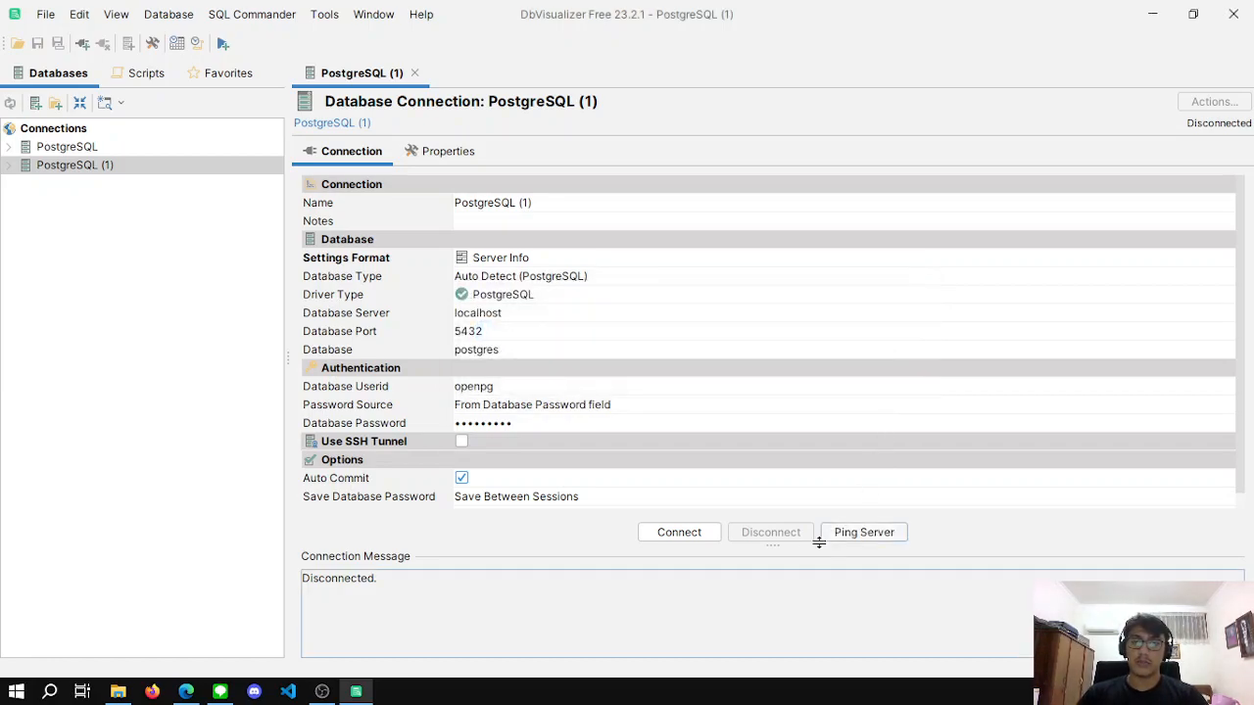
Connect to the database through PostgreSQL (1) and expand the older PostgreSQL connection in the connections tree.
click(693, 541)
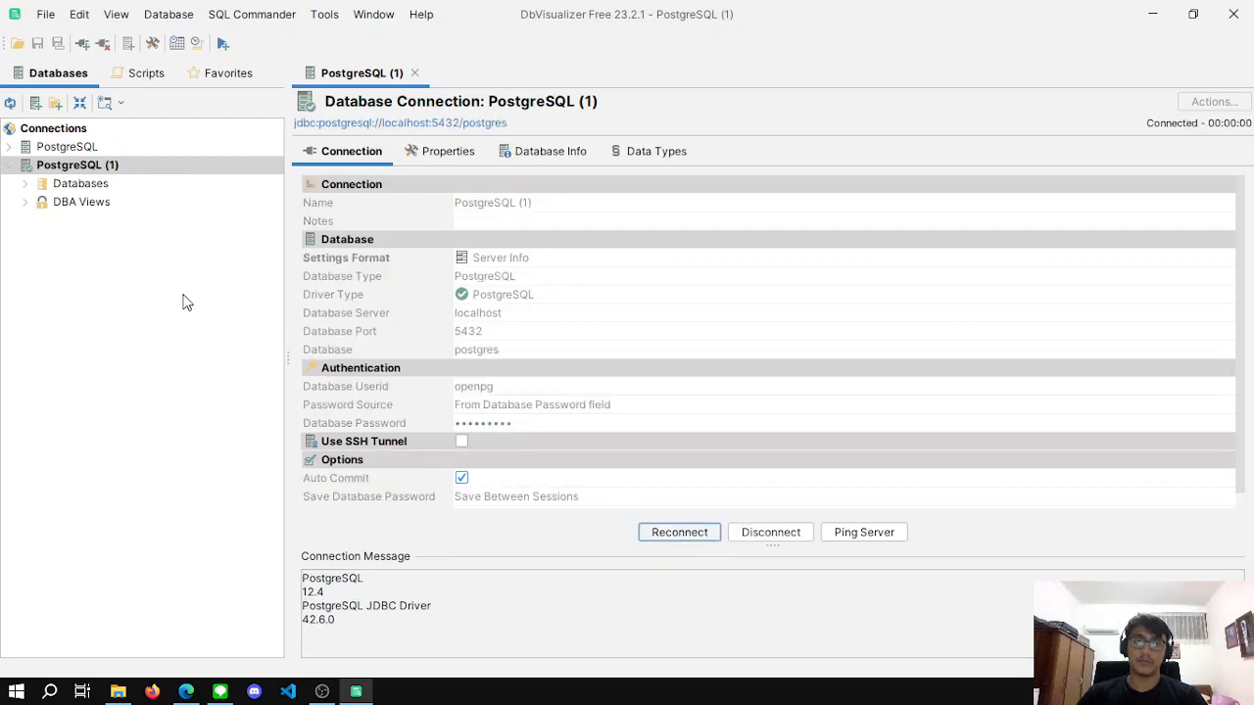
click(9, 148)
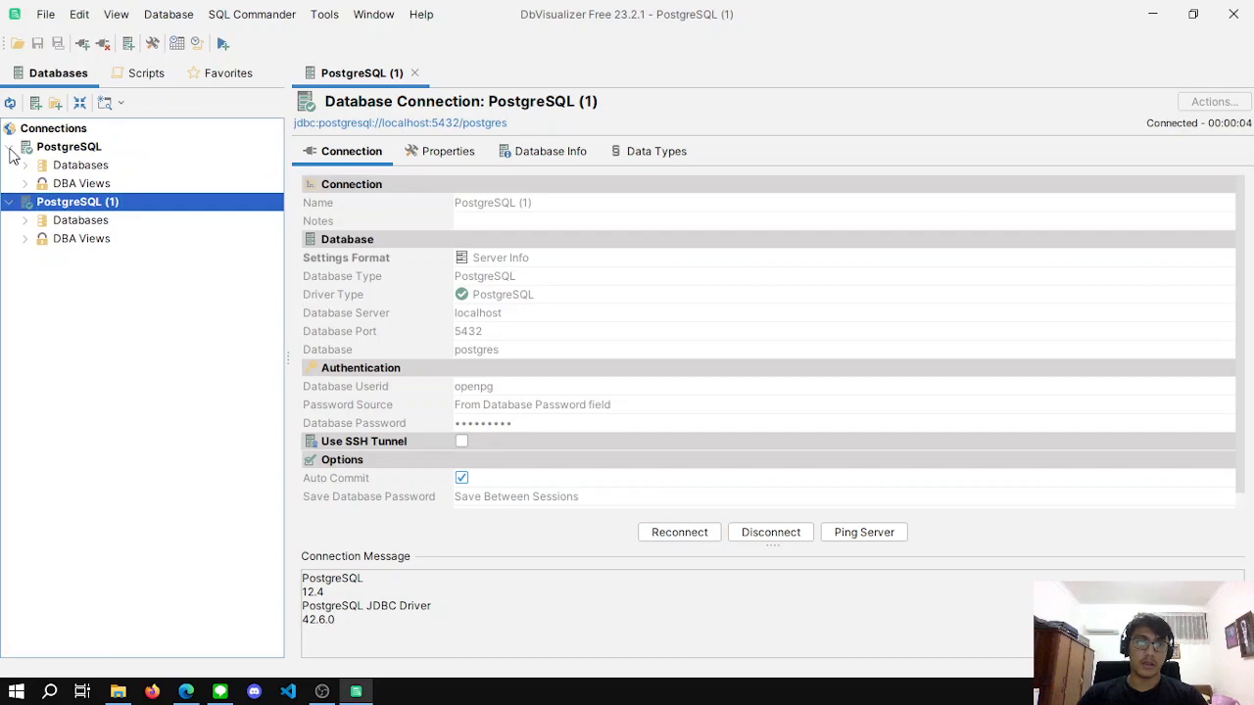
Collapse the PostgreSQL connection, disconnect all active database connections and confirm.
click(9, 148)
click(40, 148)
right_click(61, 149)
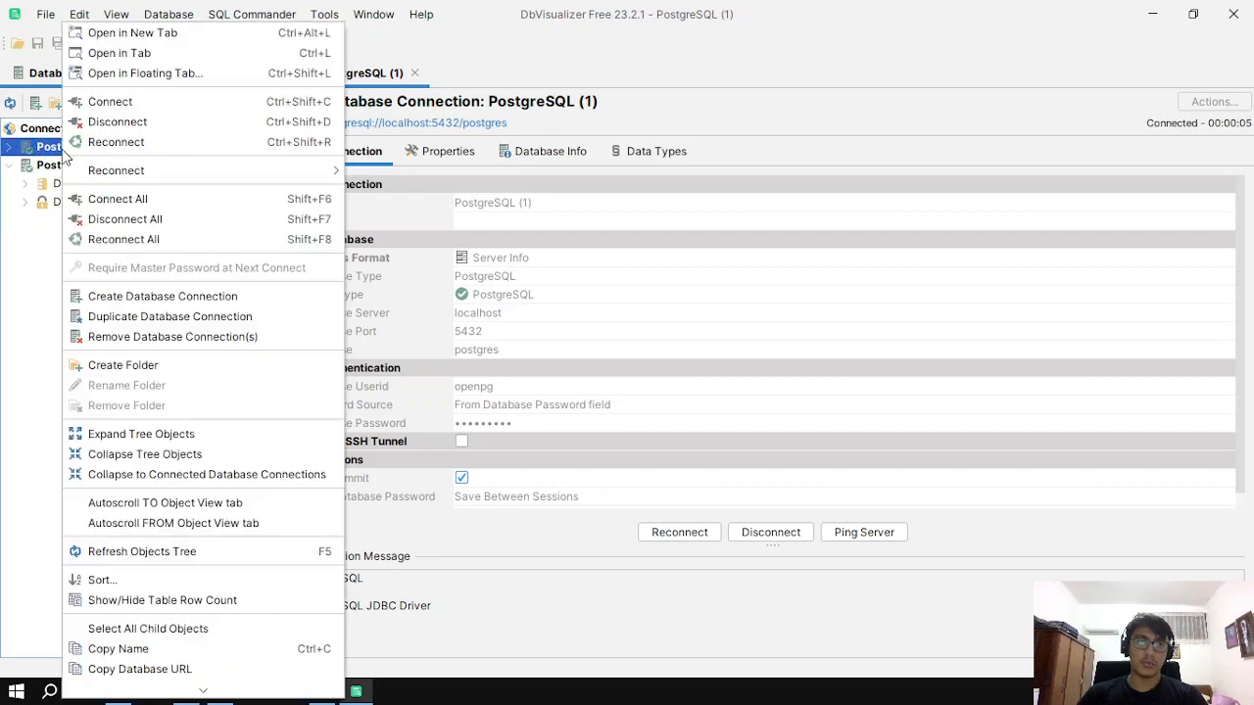
click(153, 219)
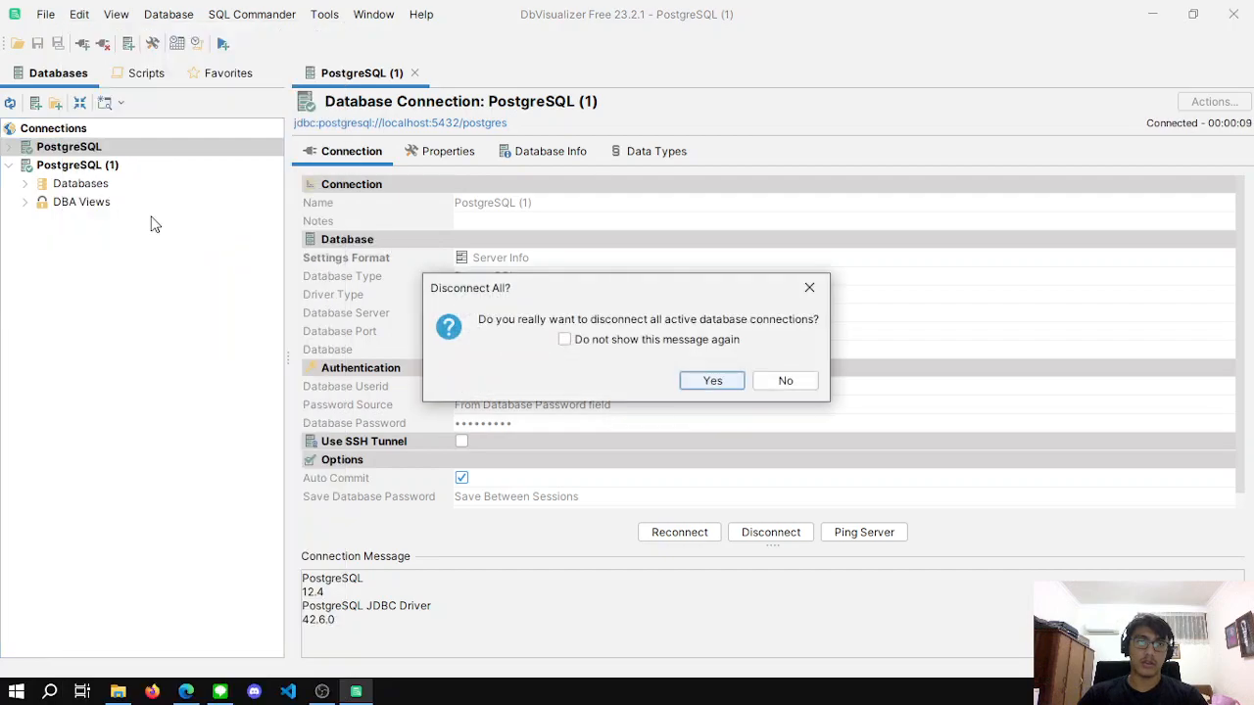
click(712, 381)
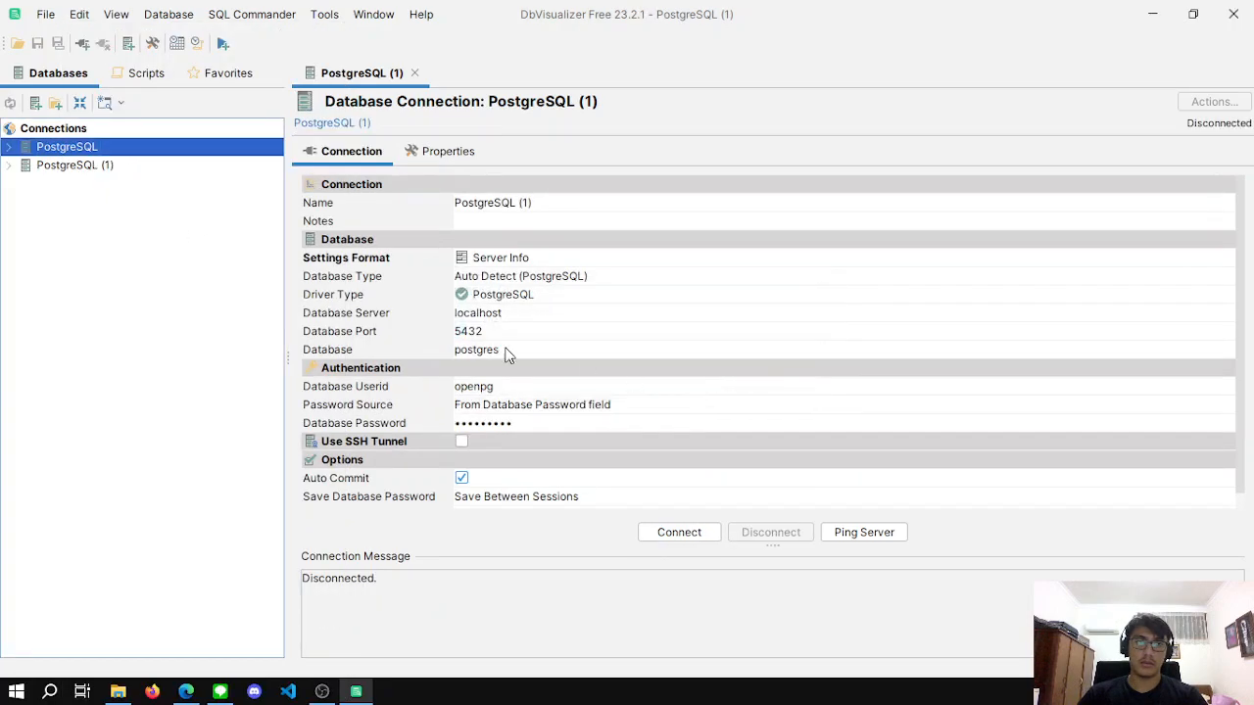
Reconnect both PostgreSQL and PostgreSQL (1) from the connections tree and leave their nodes collapsed.
click(20, 168)
click(10, 148)
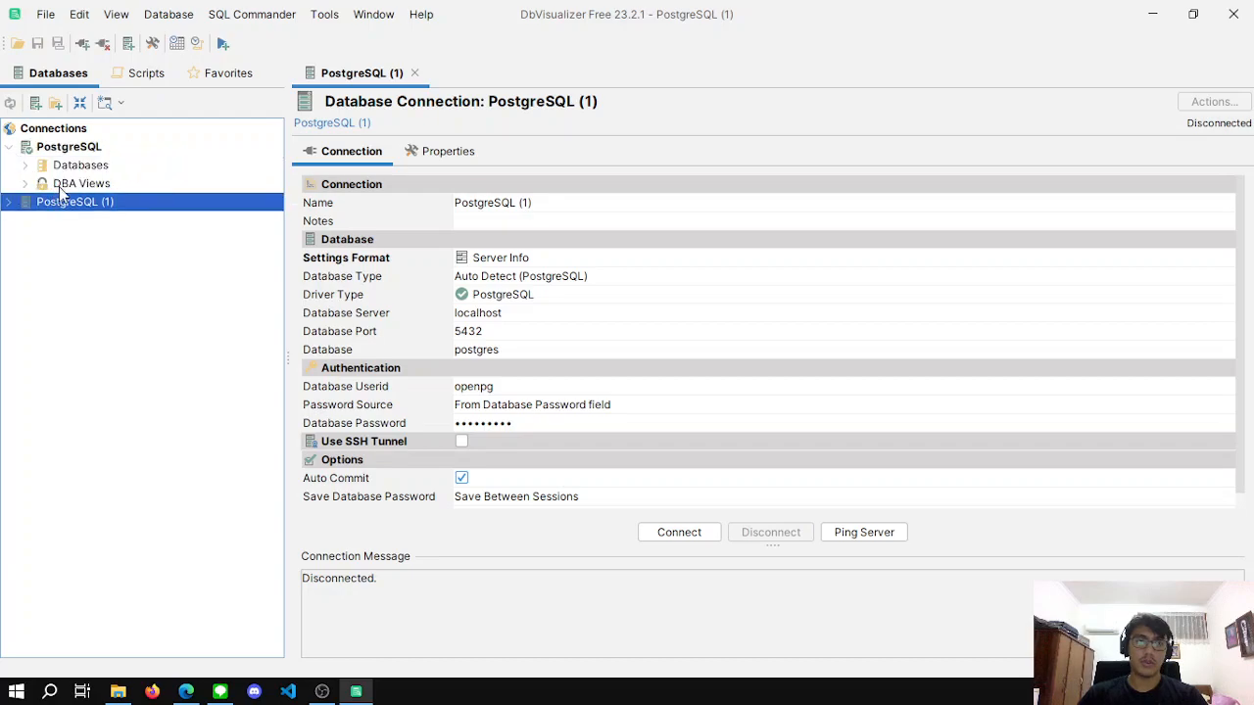
click(10, 147)
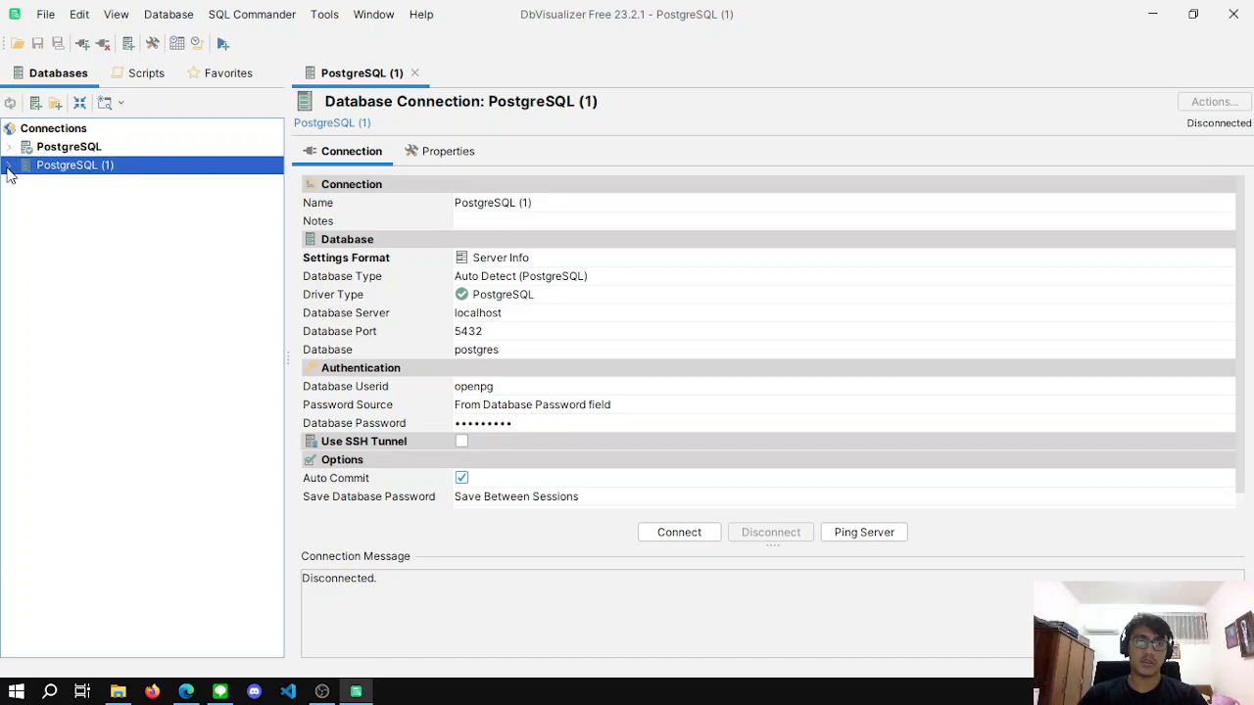
click(9, 167)
click(11, 162)
click(10, 147)
click(10, 147)
Disconnect only the older PostgreSQL connection, keeping PostgreSQL (1) connected.
right_click(44, 149)
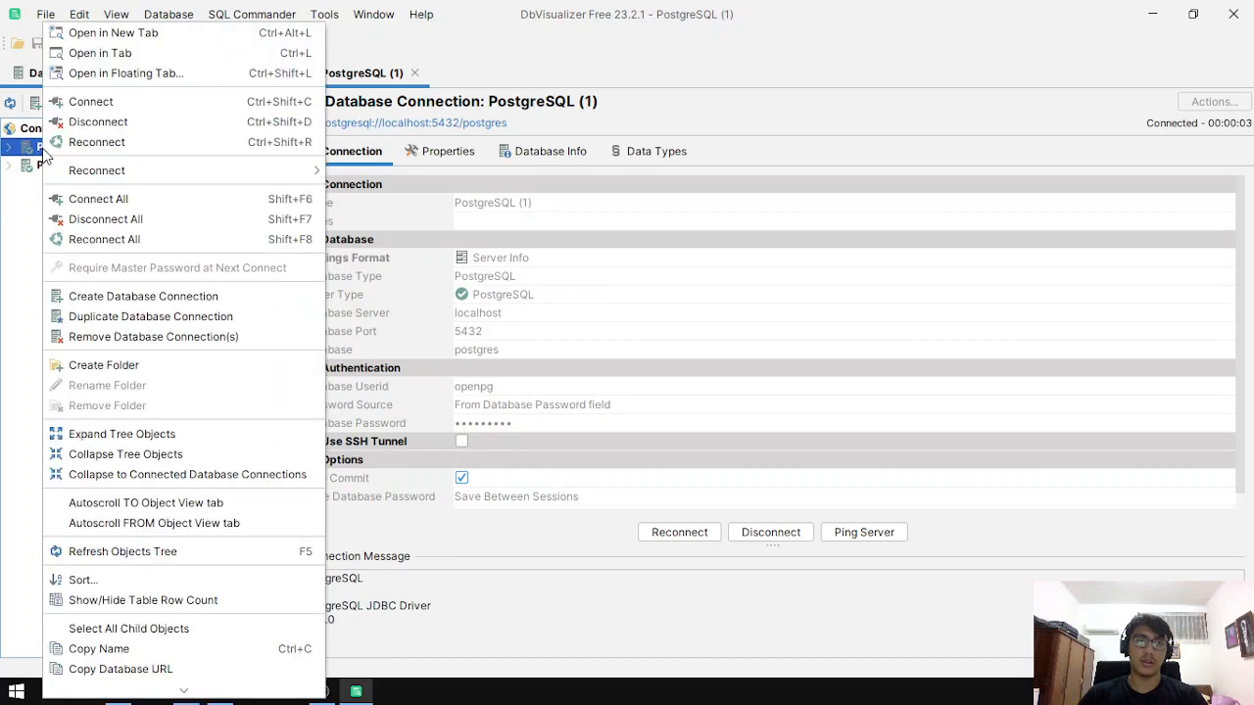
click(117, 124)
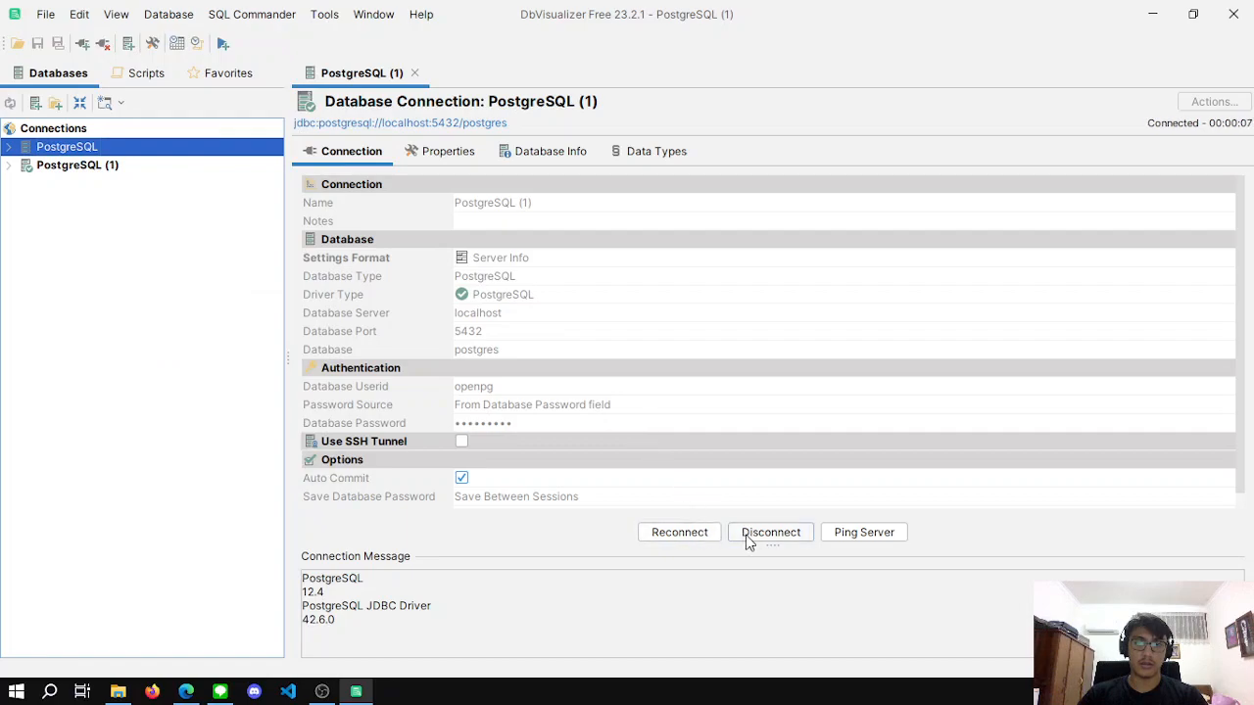
scroll(700, 459, down, 2)
scroll(702, 466, up, 2)
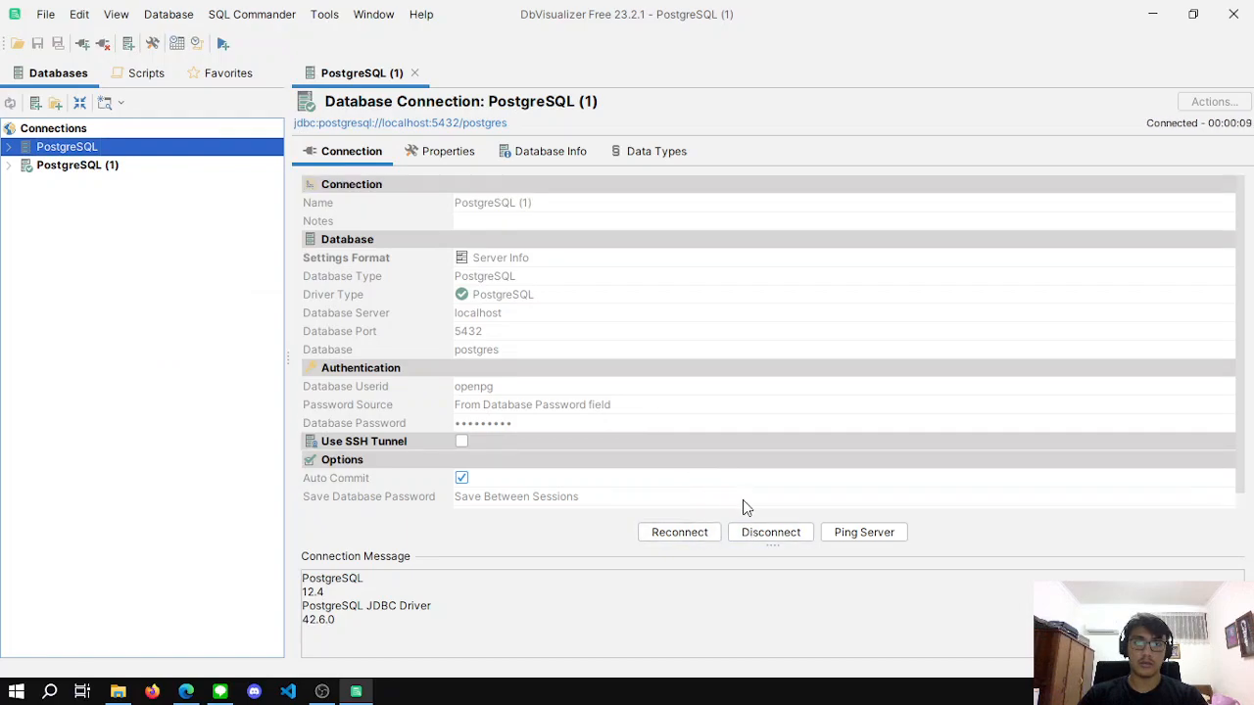
click(152, 168)
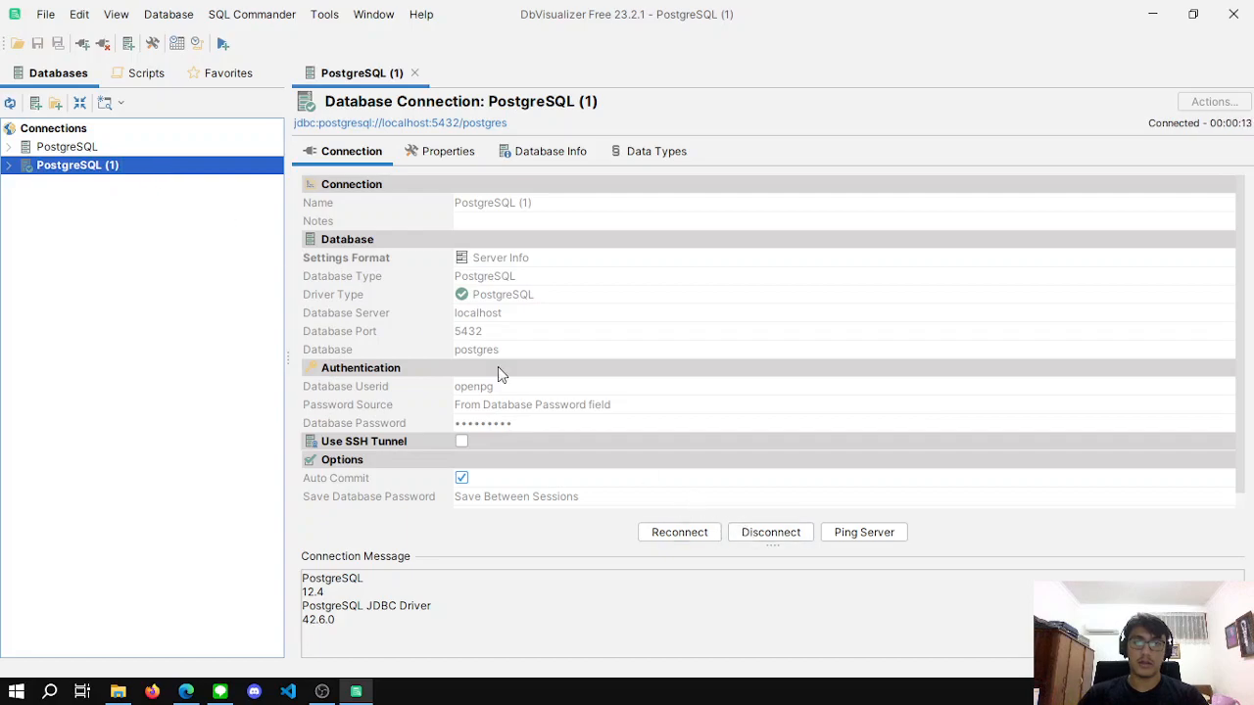
click(50, 152)
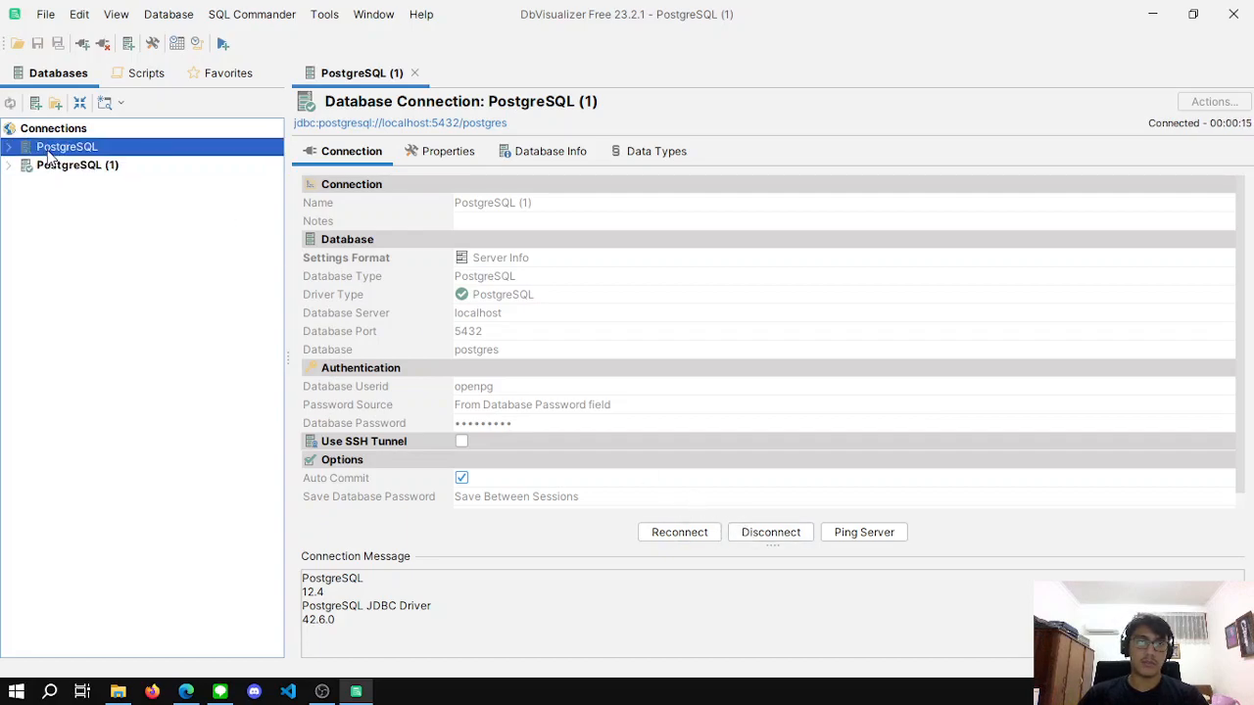
right_click(47, 151)
click(516, 72)
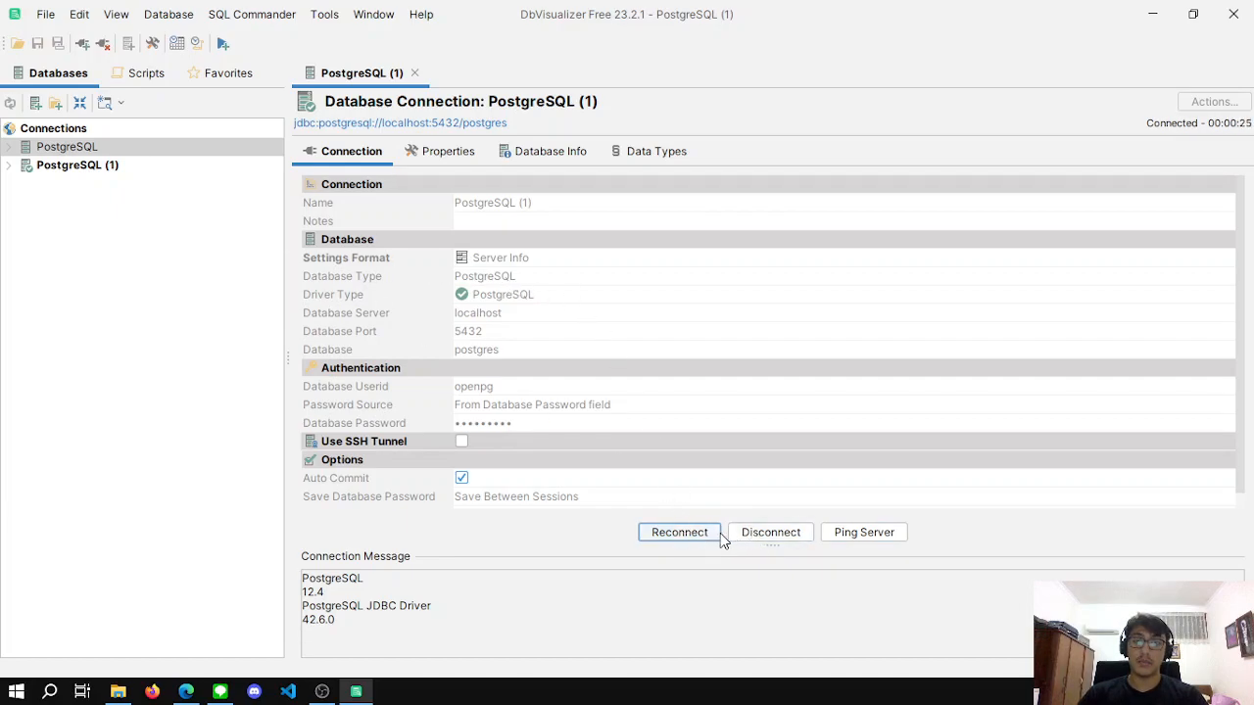
Briefly expand PostgreSQL (1) in the connections tree, then reconnect the older PostgreSQL connection and collapse it.
click(11, 165)
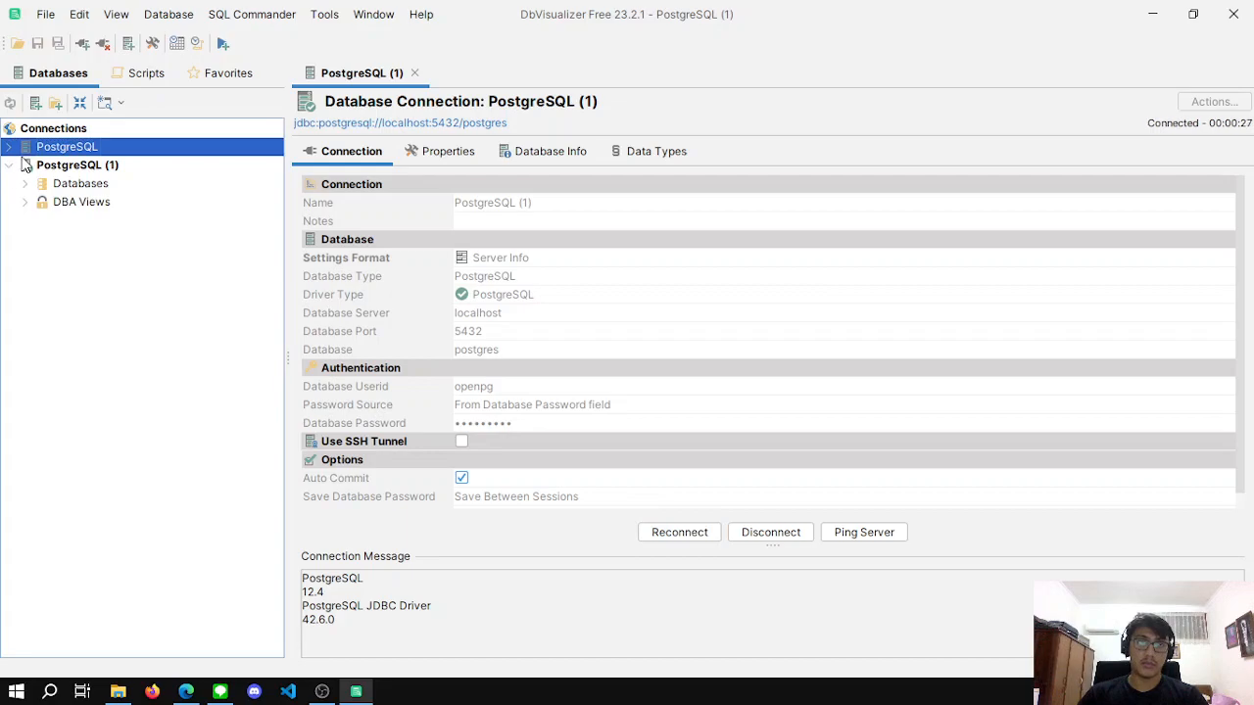
click(11, 165)
click(10, 147)
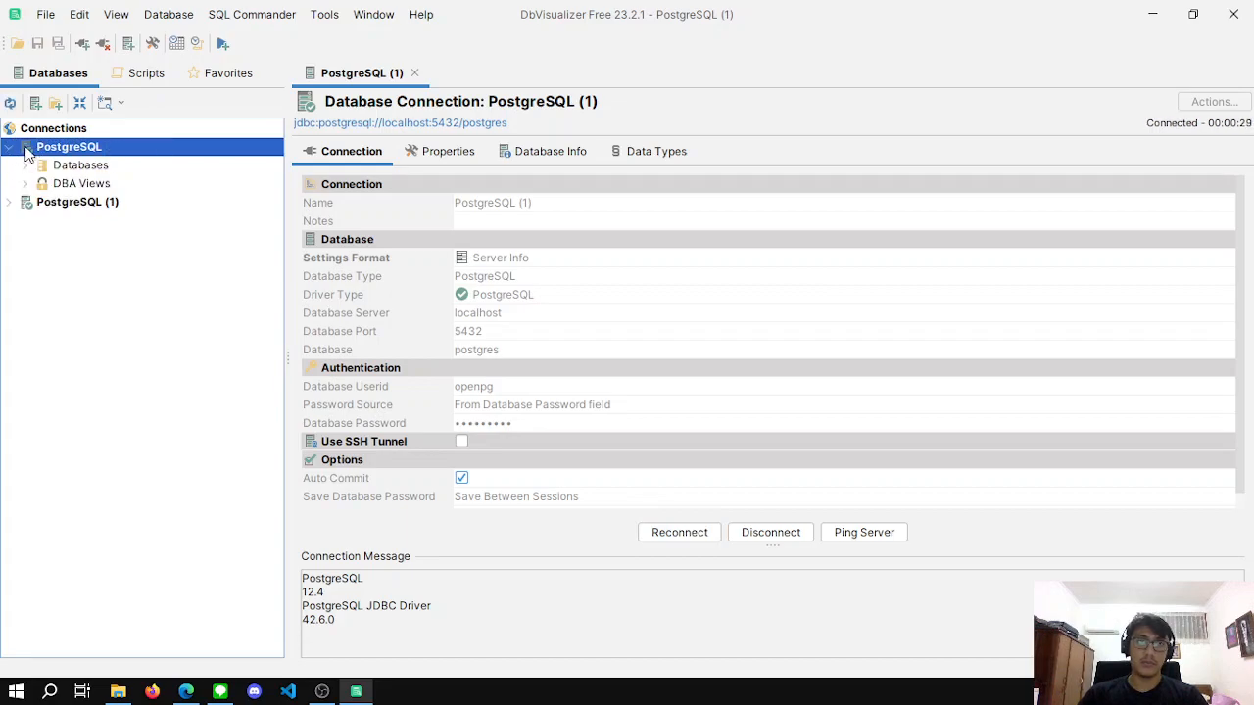
click(9, 147)
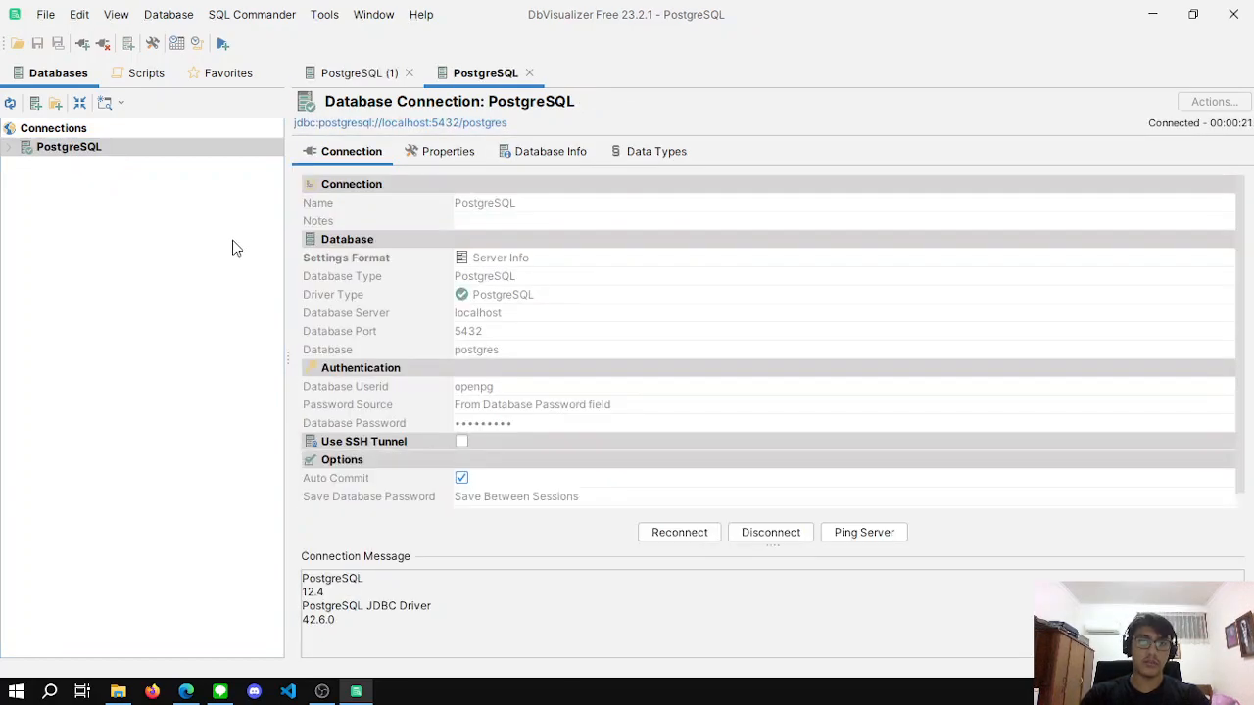
Ping the server of the PostgreSQL connection, dismiss the message and reconnect to its database.
click(11, 149)
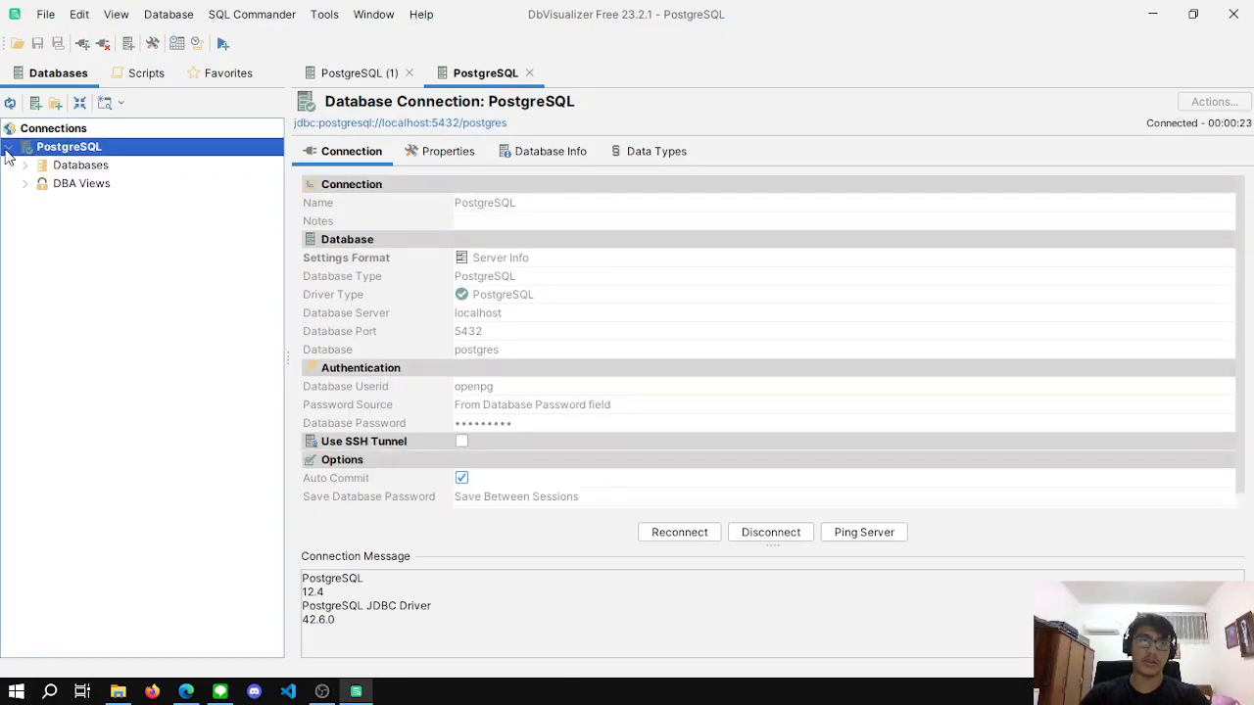
click(864, 533)
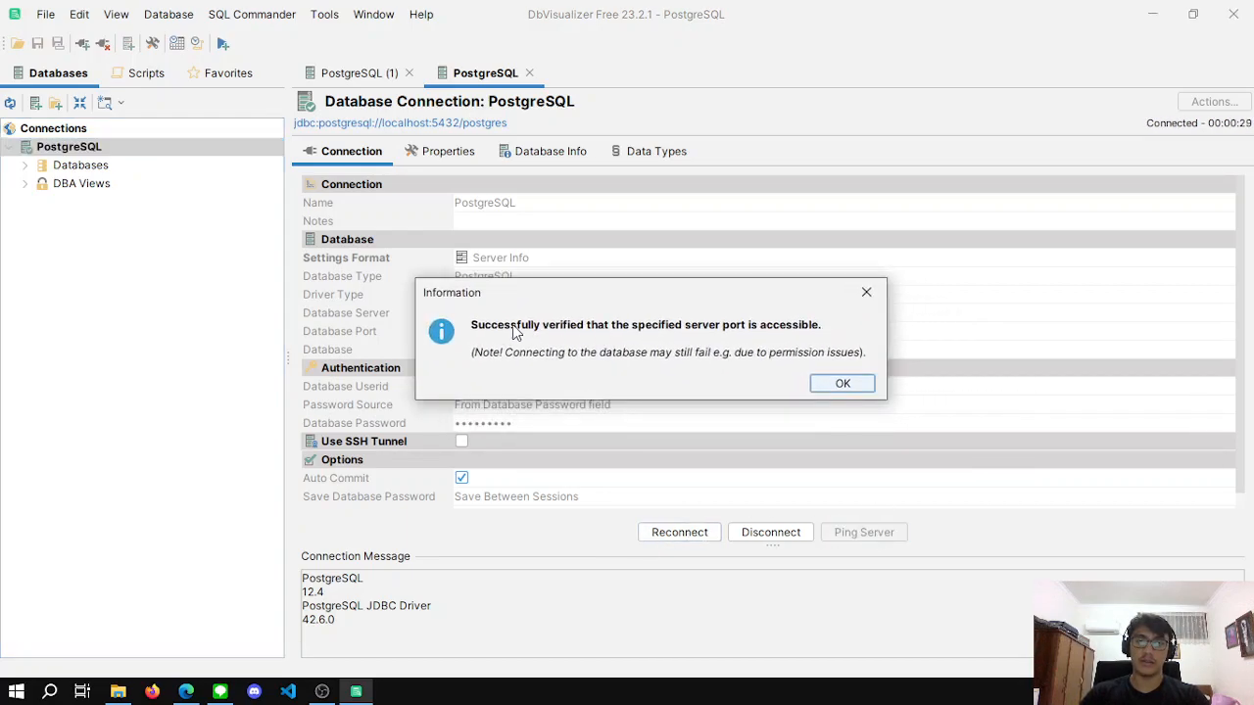
click(841, 384)
click(691, 534)
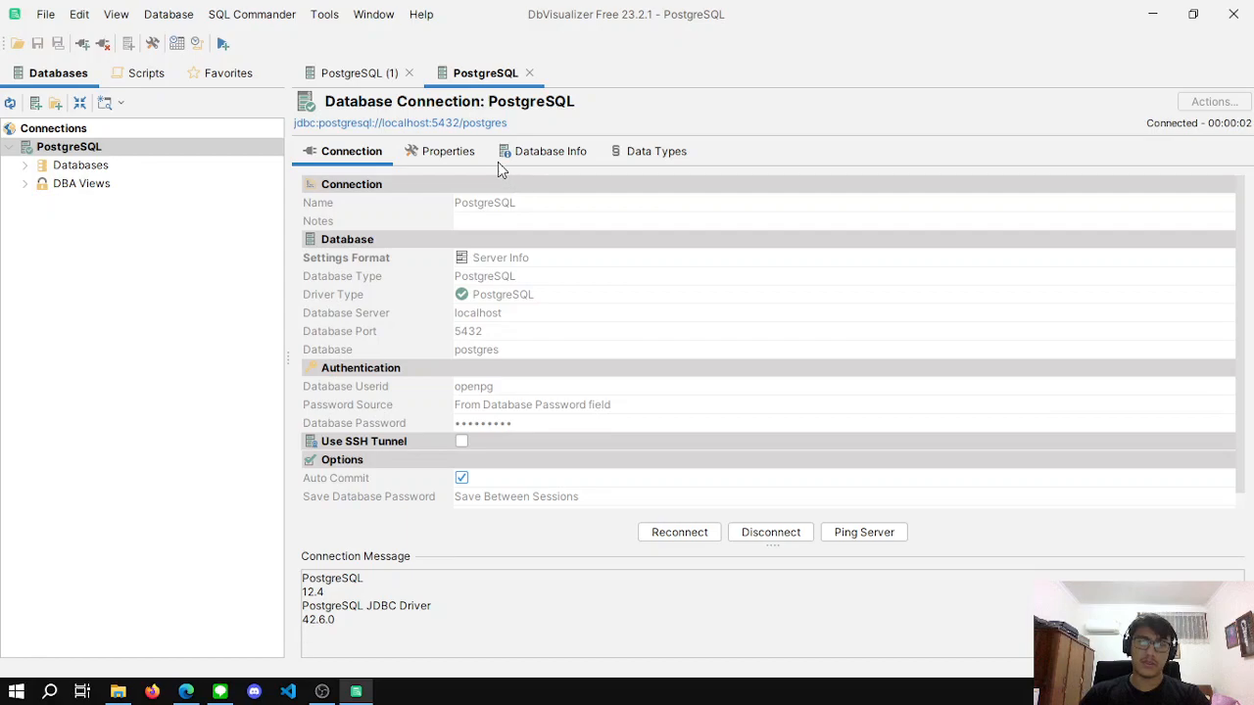
Close the PostgreSQL (1) connection tab and expand the Databases node of the PostgreSQL connection.
click(410, 73)
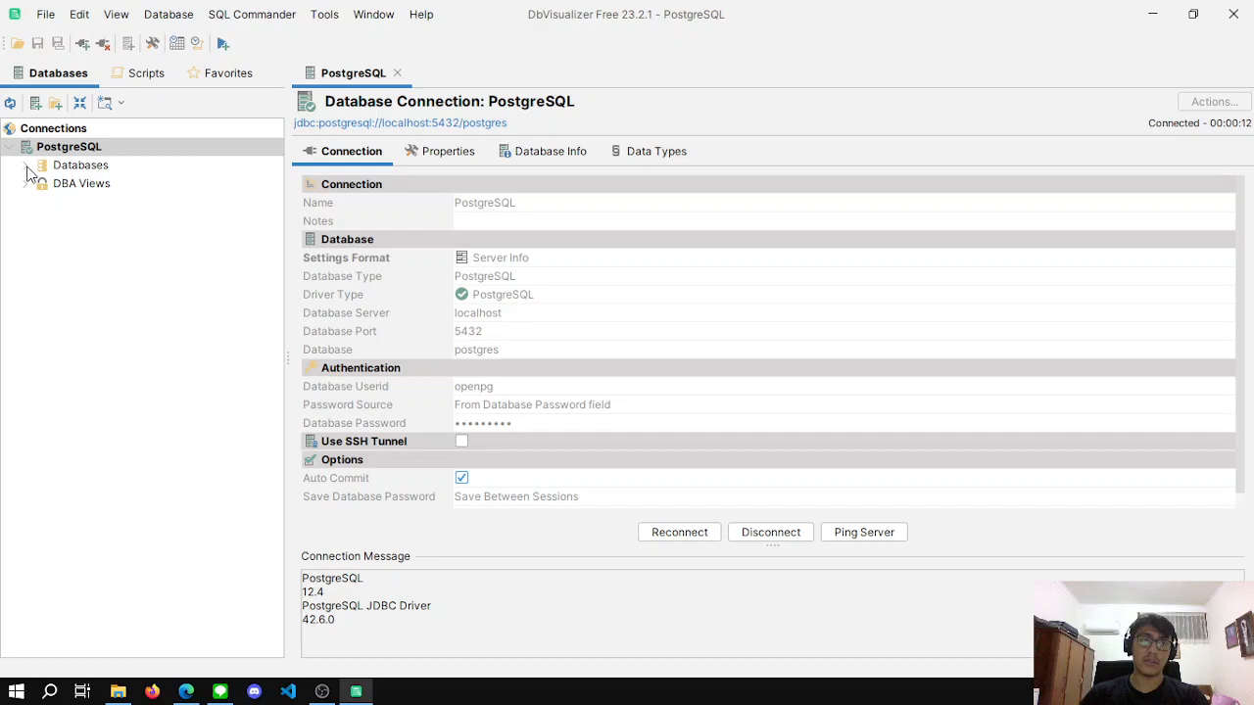
click(26, 167)
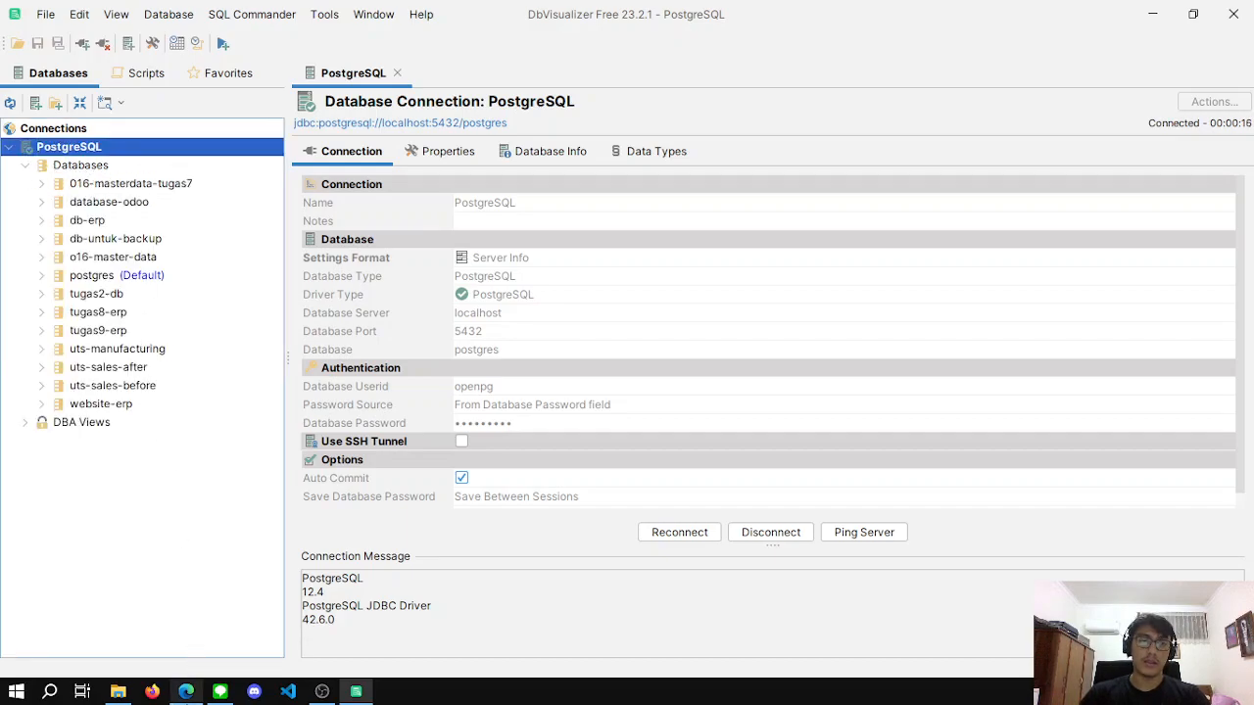
Glance at the Odoo Apps page in the browser, return to DbVisualizer and expand tugas9-erp through Schemas and public to its Tables.
click(186, 692)
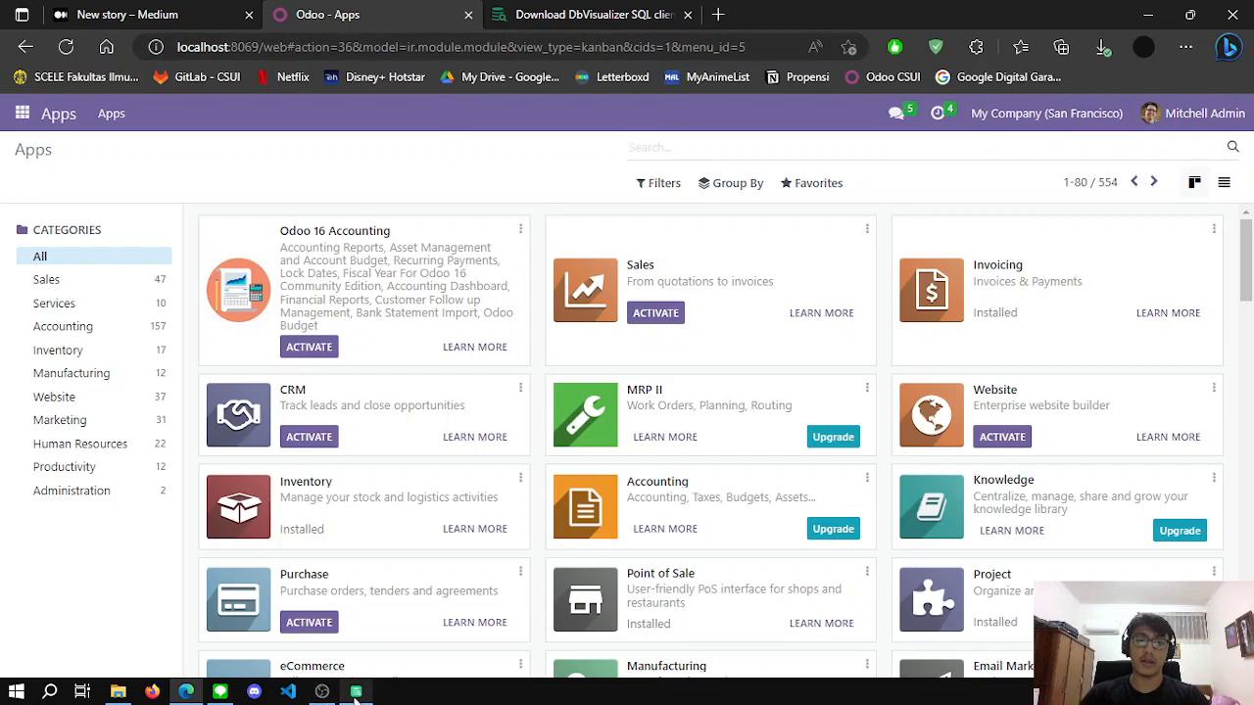
click(355, 691)
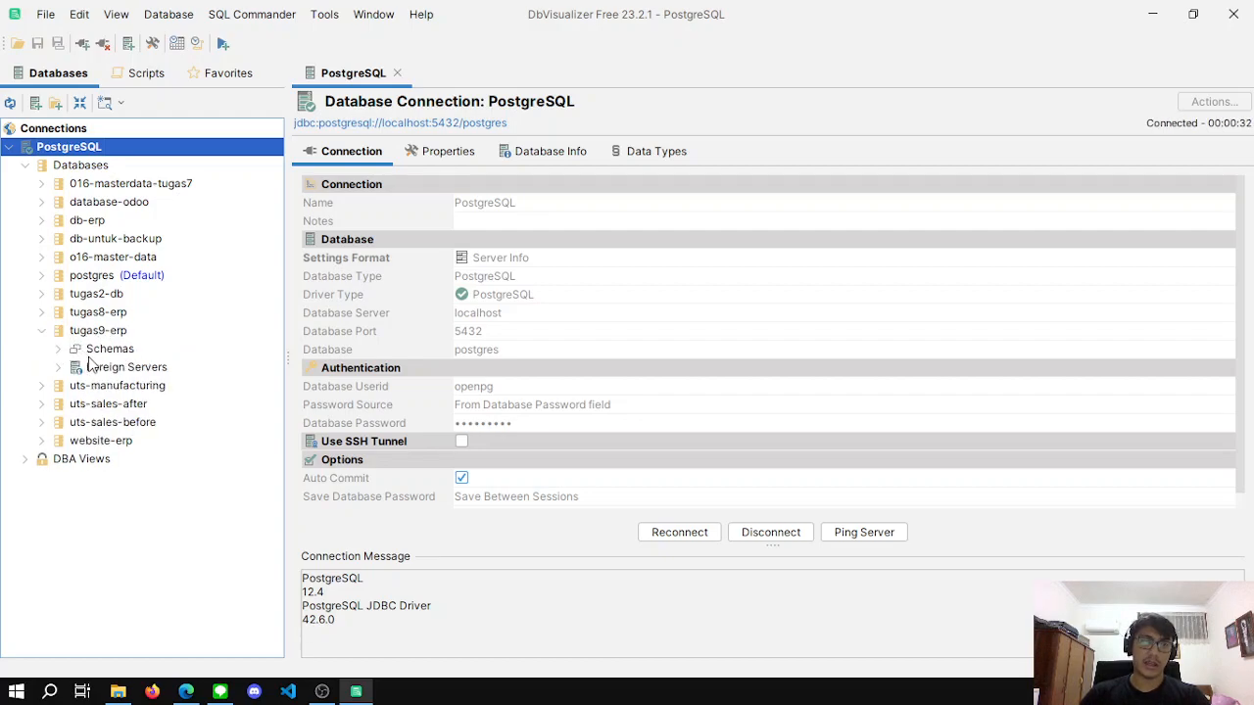
click(59, 348)
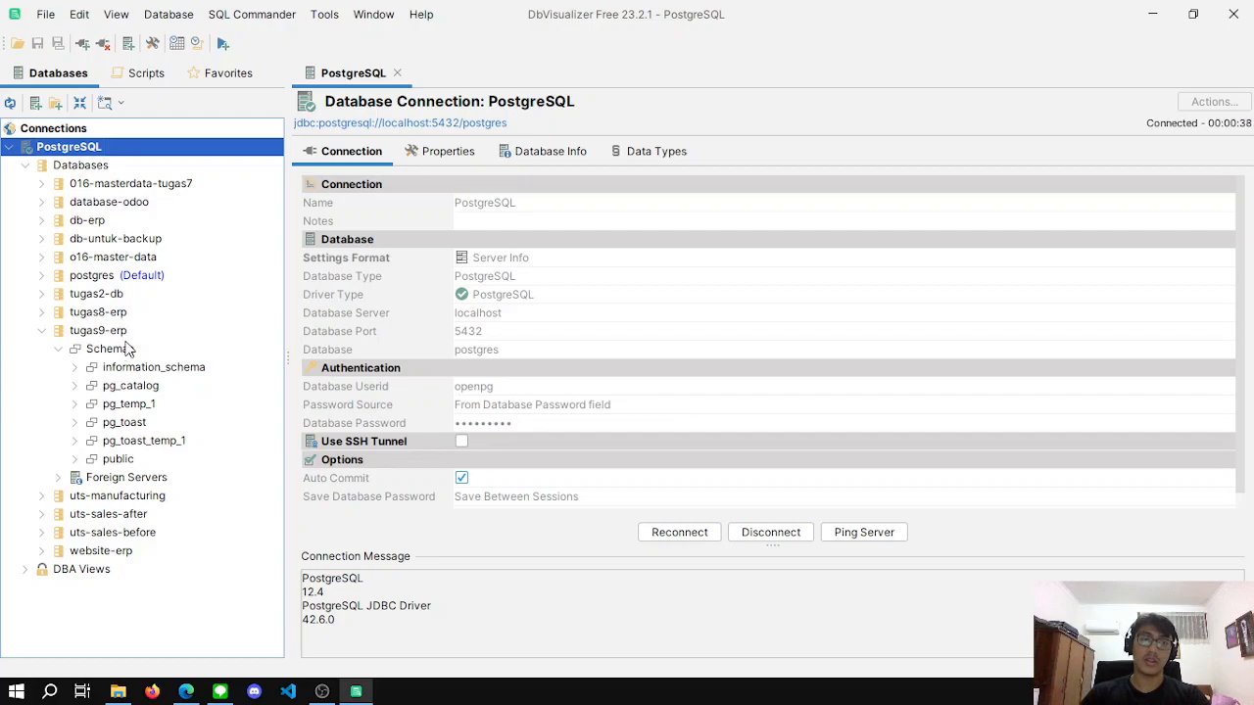
click(74, 464)
scroll(128, 451, down, 3)
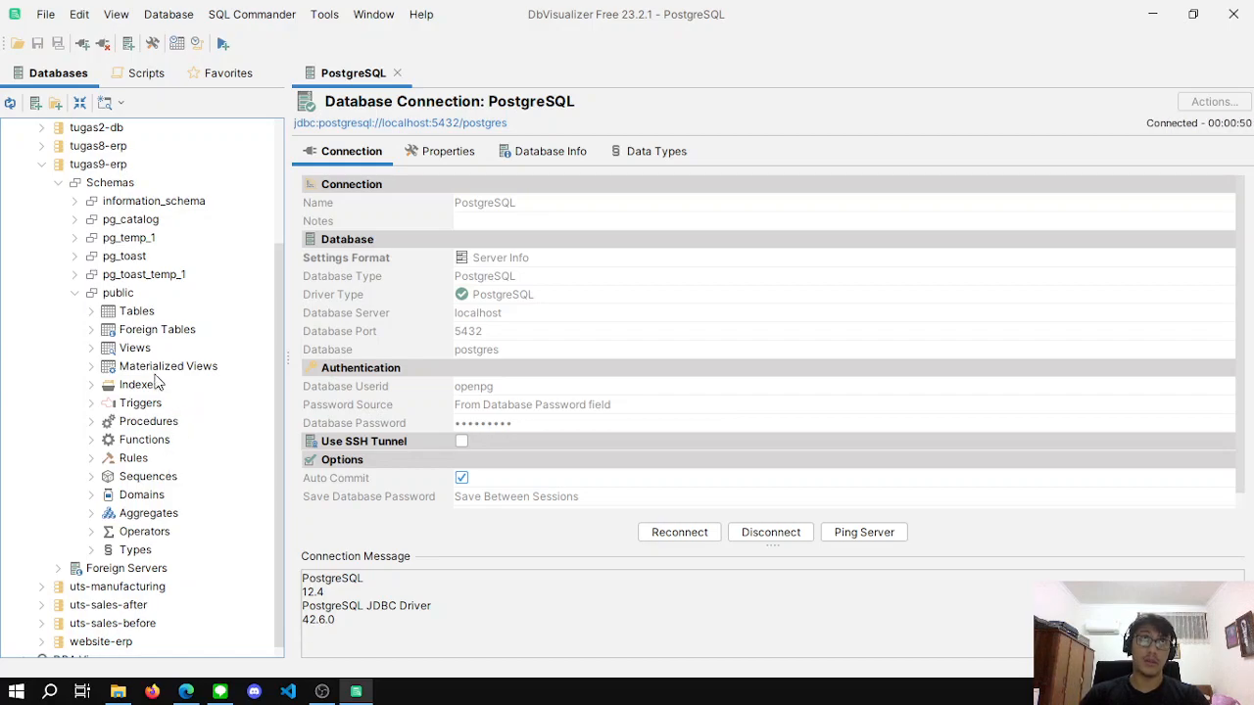
click(92, 312)
Look through the list of tables in the public schema of the tugas9-erp database.
scroll(166, 338, down, 5)
scroll(171, 338, up, 3)
drag(278, 149, 276, 198)
scroll(224, 278, up, 10)
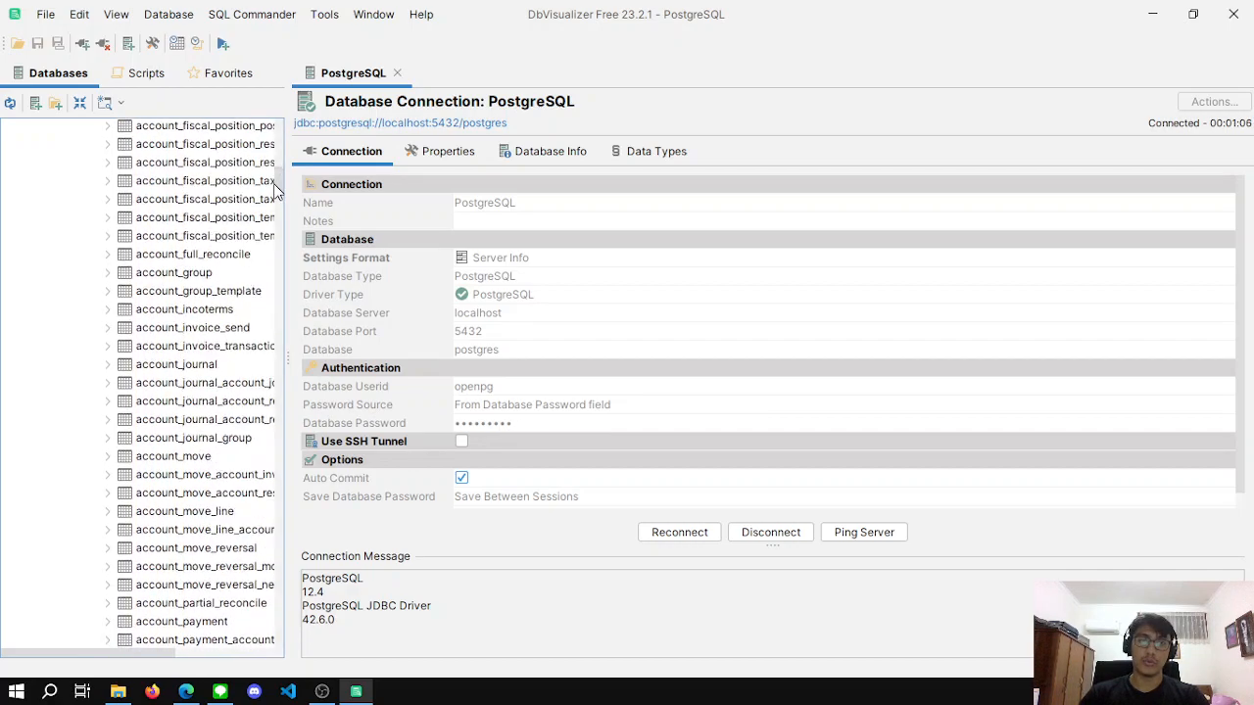
scroll(223, 277, up, 6)
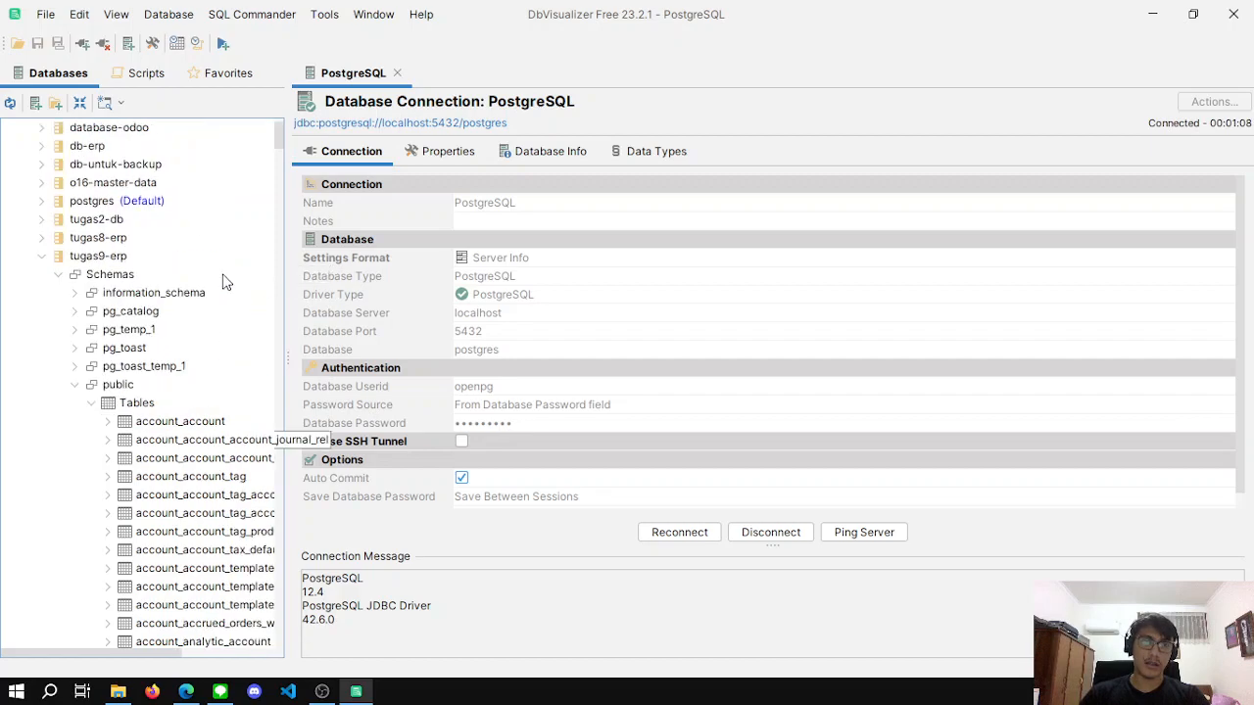
scroll(241, 316, down, 15)
scroll(230, 406, down, 15)
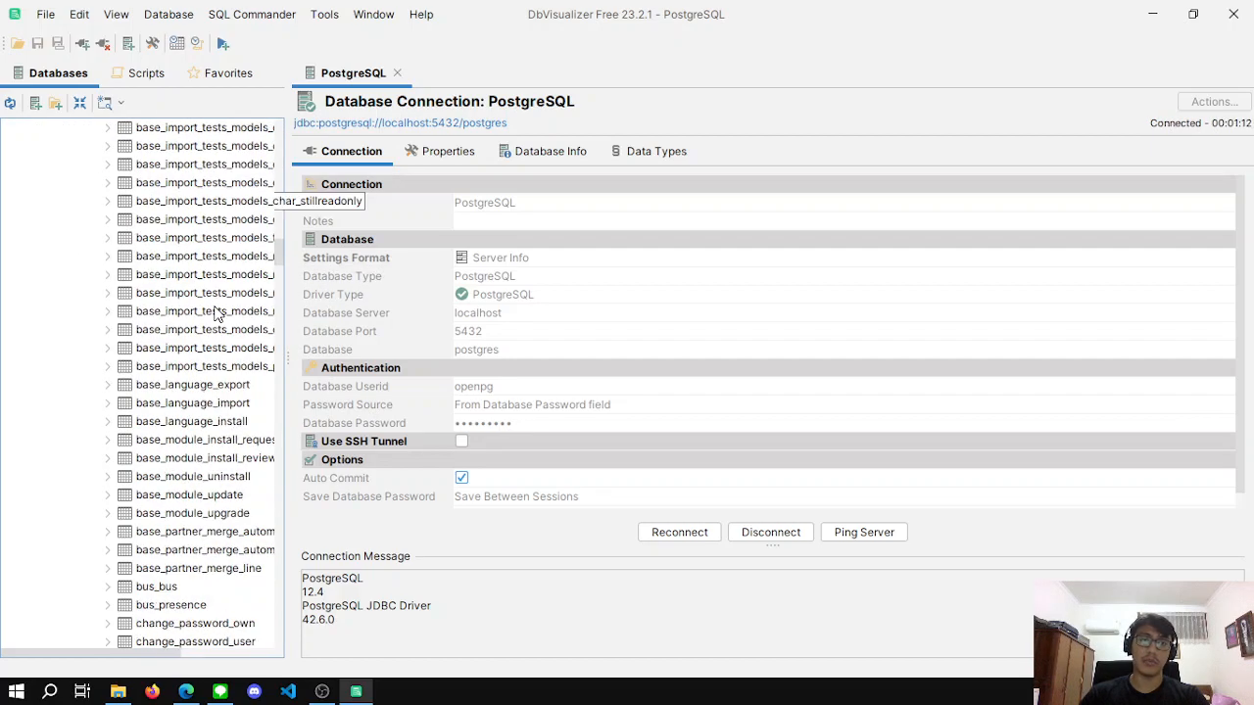
scroll(217, 314, down, 20)
scroll(218, 343, down, 20)
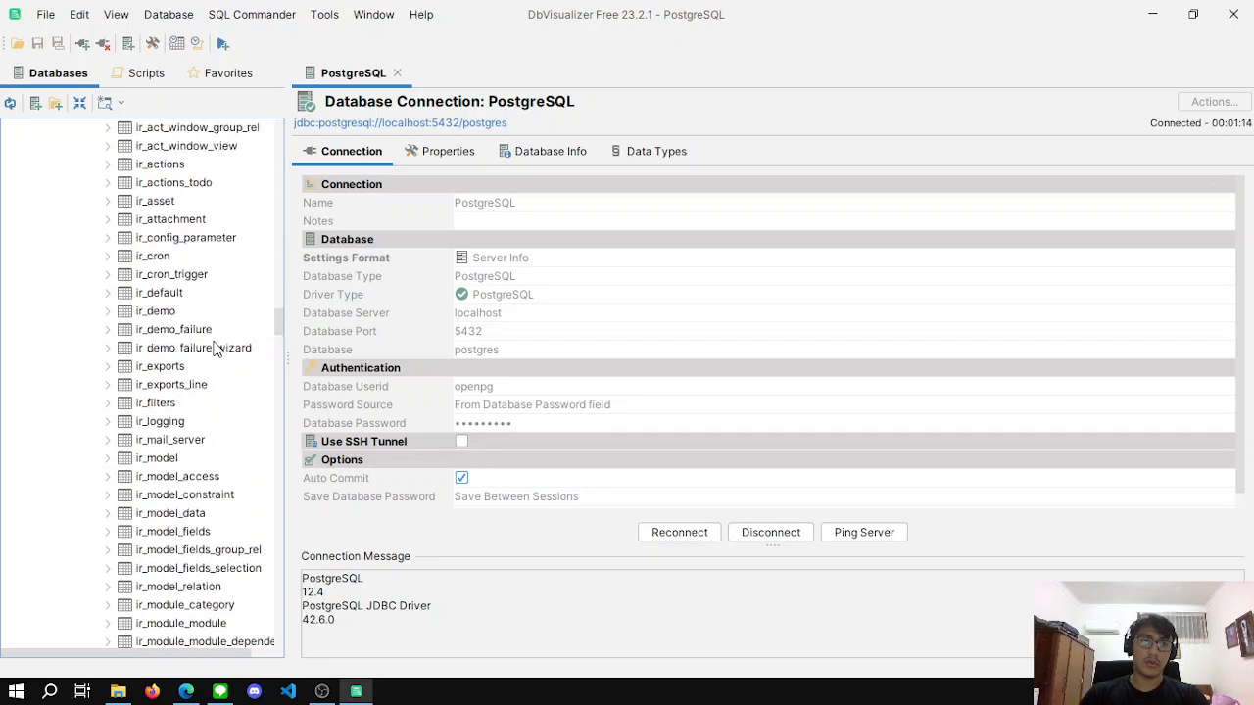
scroll(193, 384, down, 10)
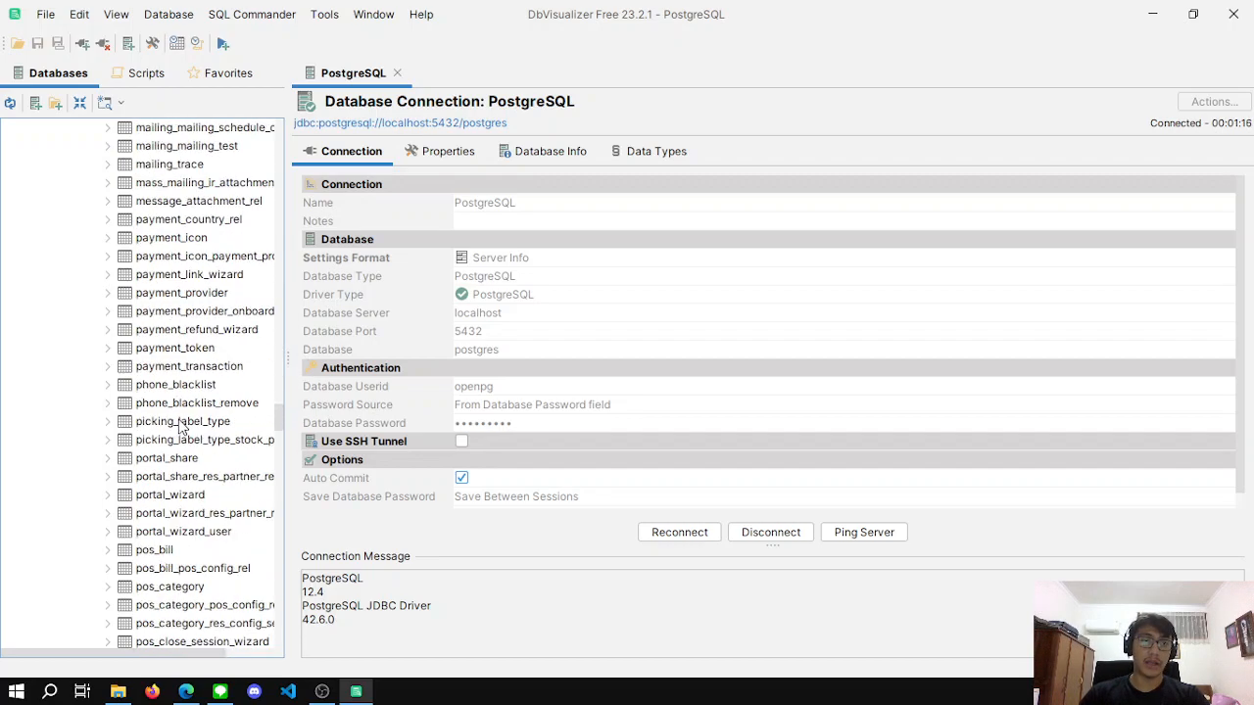
Switch to the browser and review the modules on the Odoo Apps page.
click(186, 692)
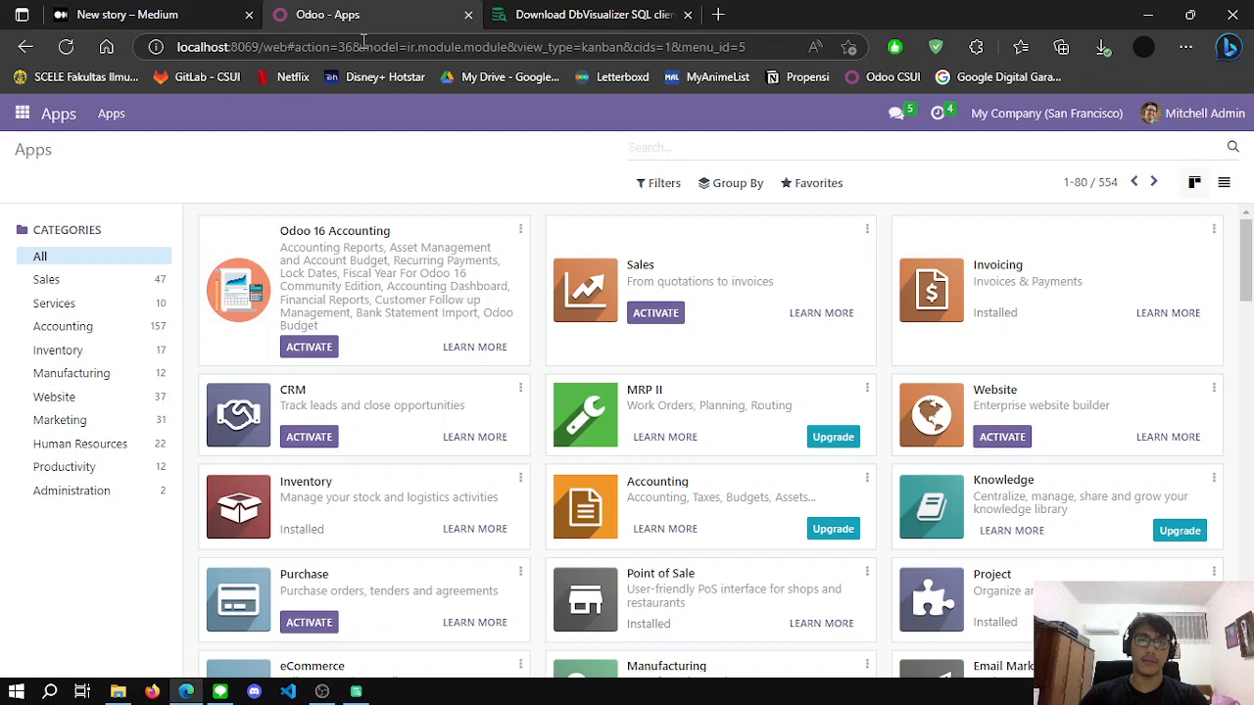
scroll(221, 173, down, 1)
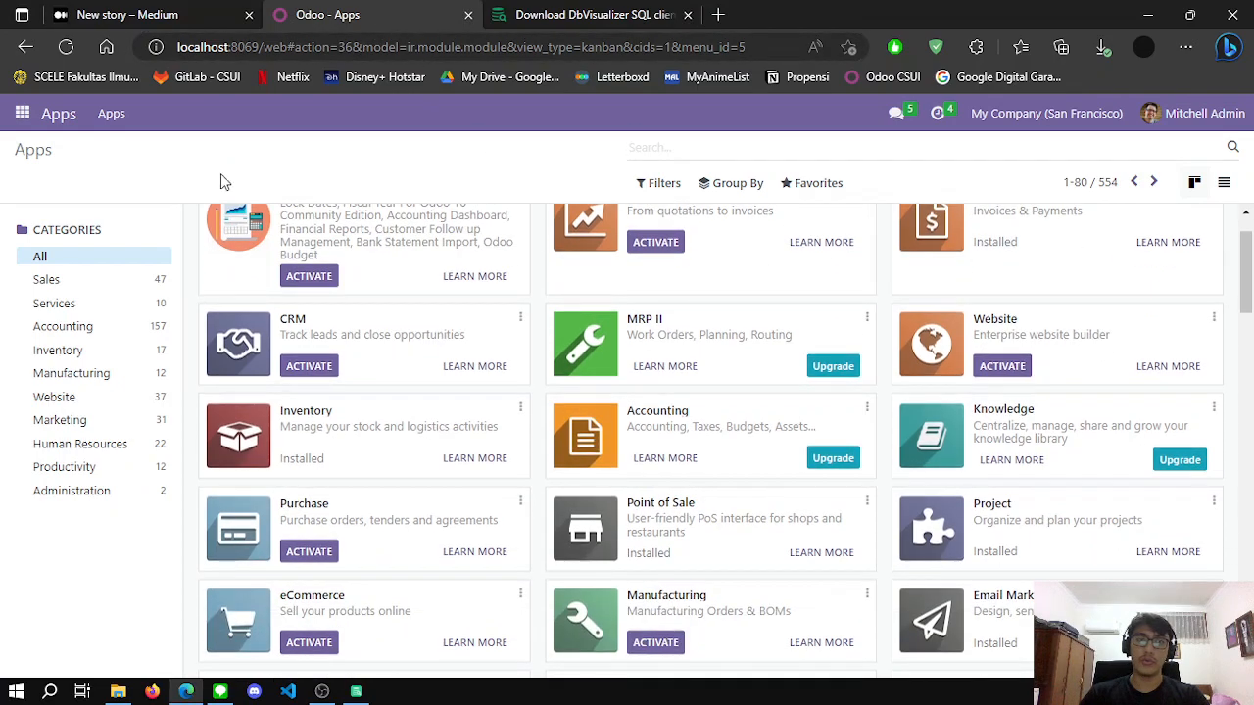
click(24, 112)
scroll(754, 362, down, 6)
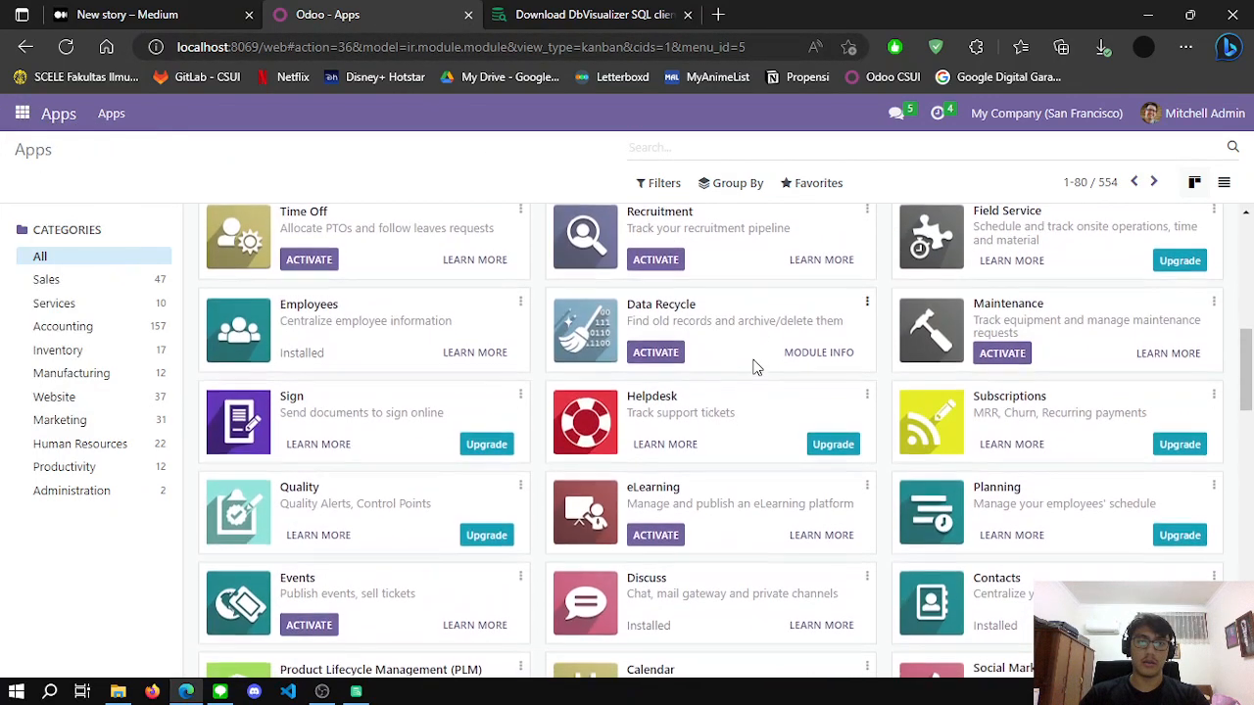
scroll(755, 366, up, 7)
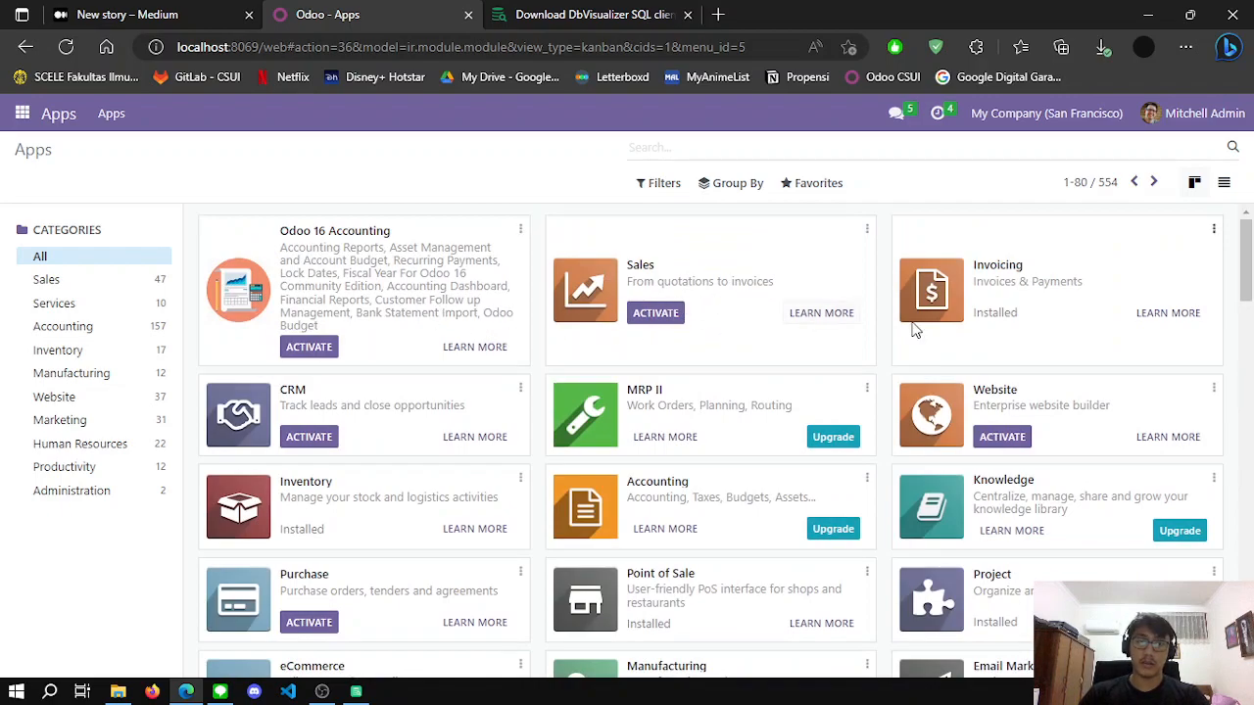
Return to DbVisualizer and examine the mailing, payment and pos tables of tugas9-erp.
click(356, 692)
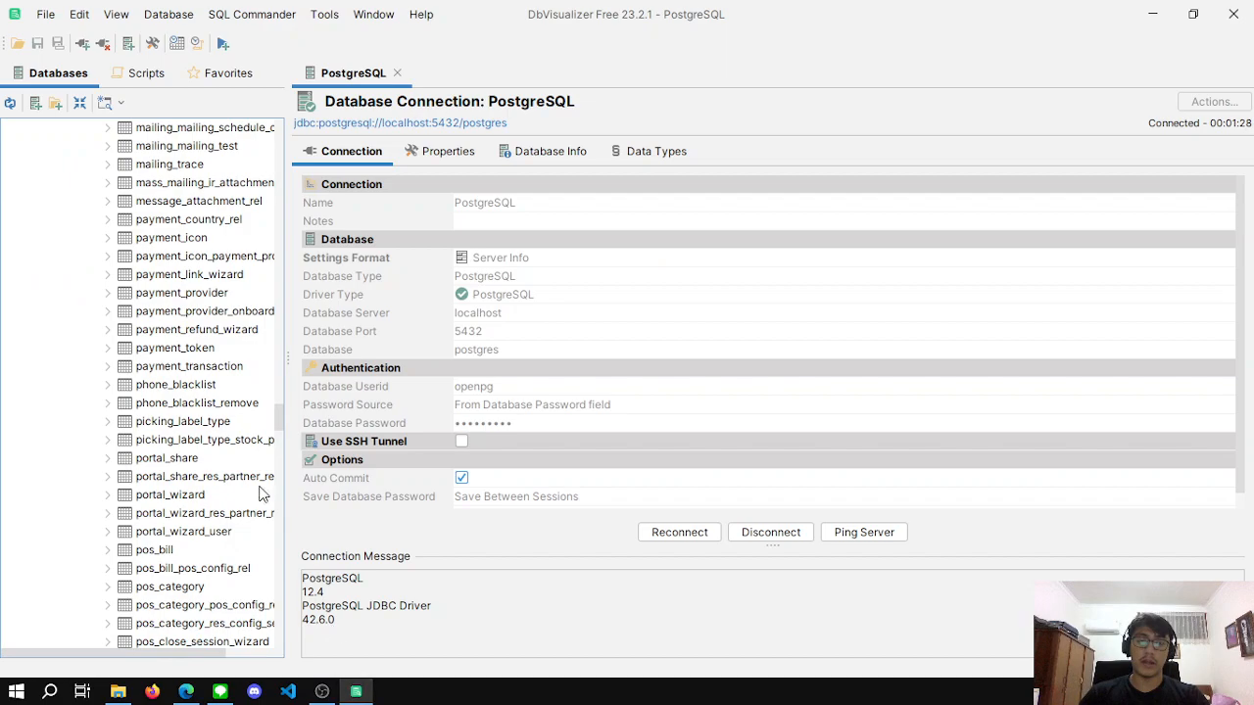
scroll(206, 318, down, 6)
scroll(206, 319, up, 15)
scroll(204, 318, down, 8)
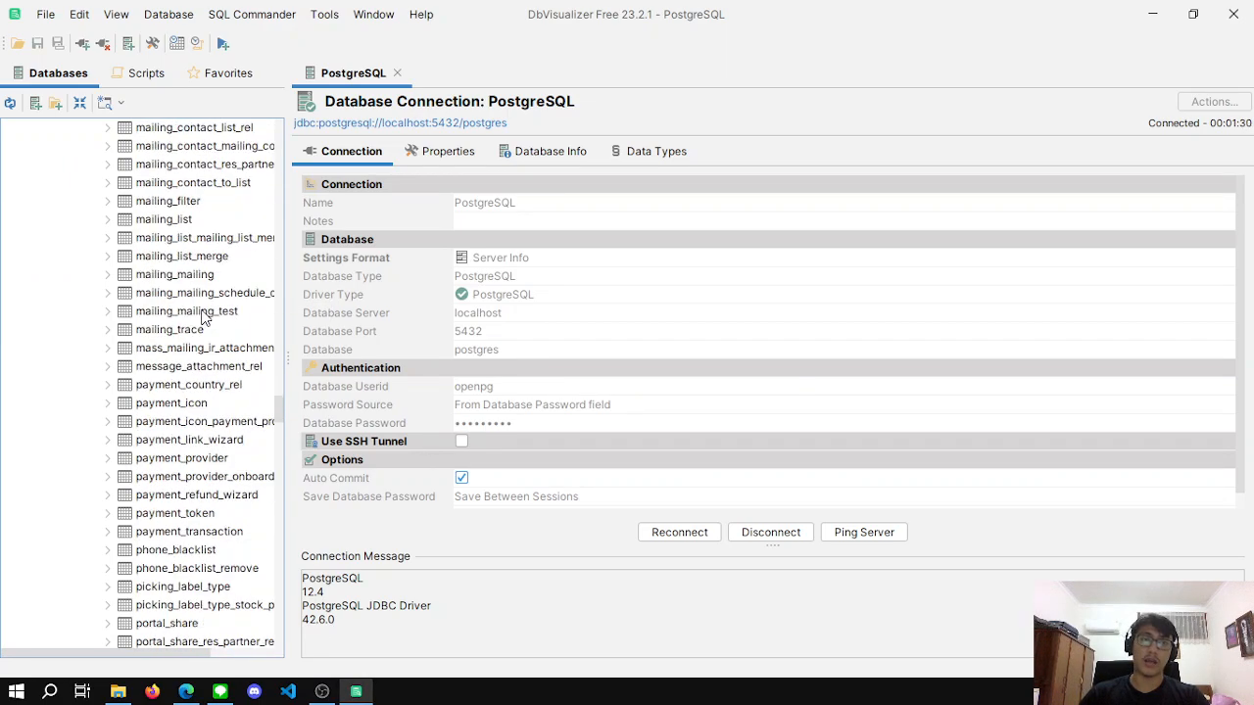
scroll(203, 319, down, 10)
scroll(215, 331, up, 1)
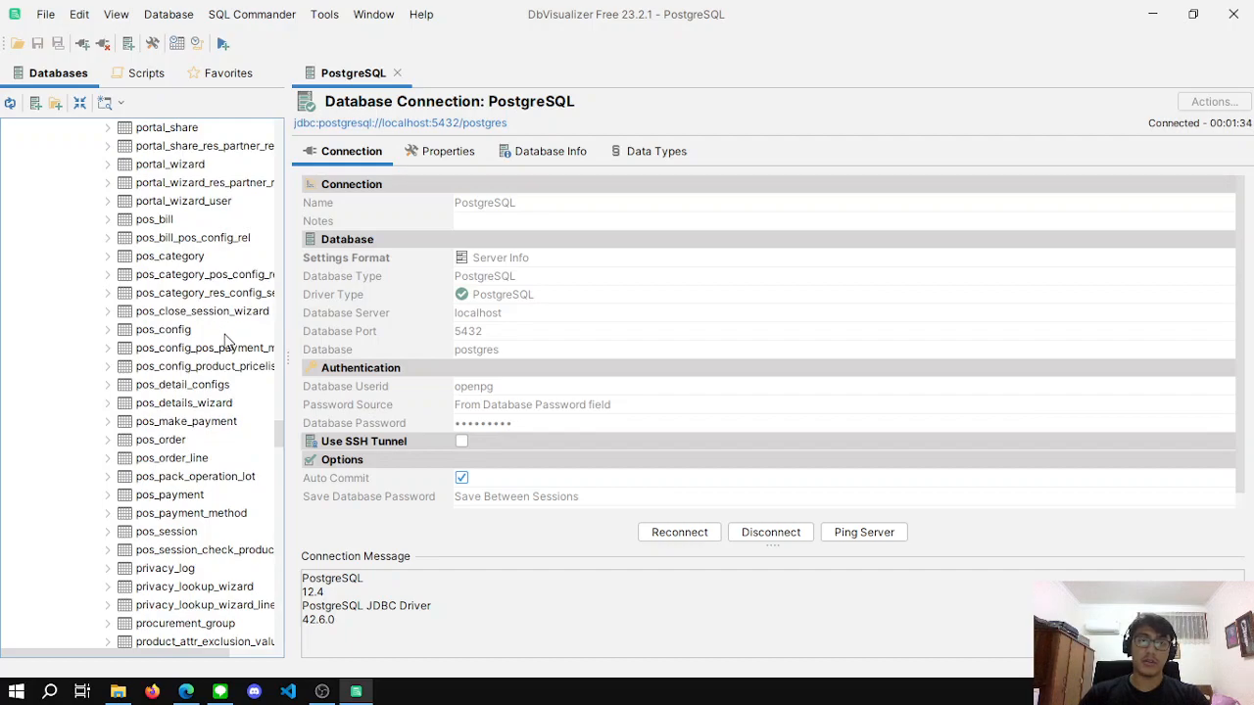
Look over the pos tables, switch to the Odoo Apps page in the browser and open the Point of Sale app.
scroll(225, 340, up, 2)
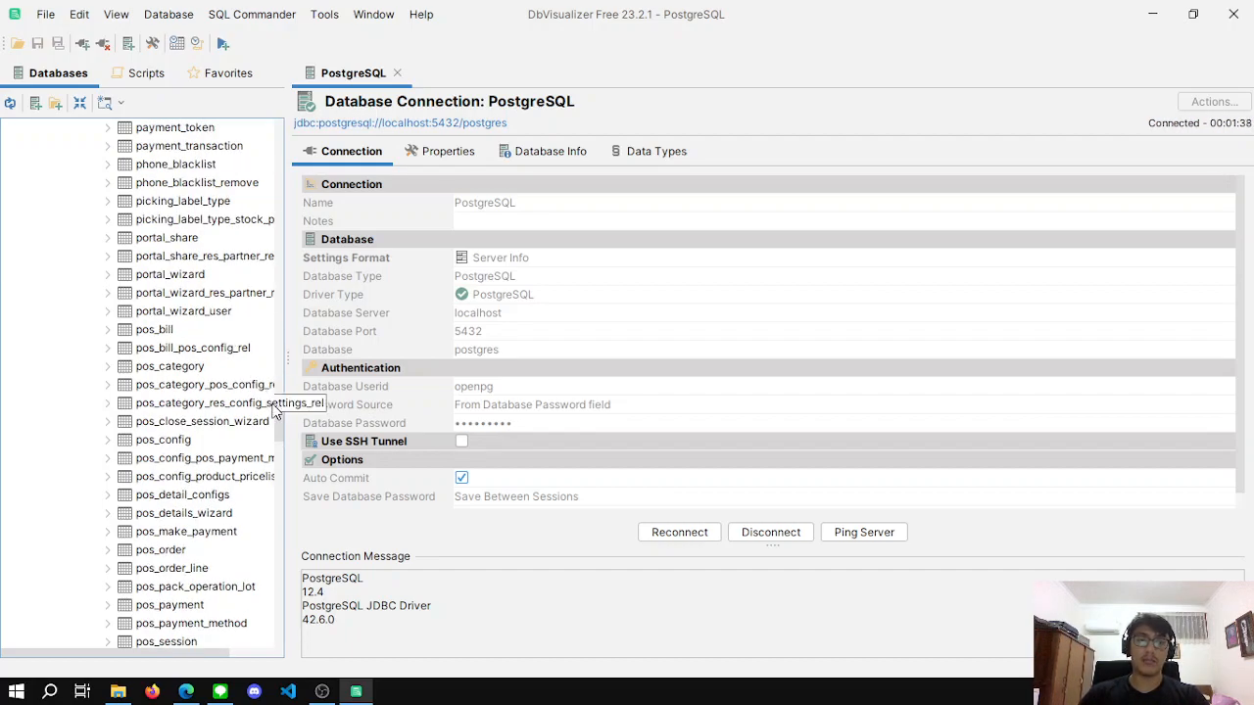
drag(279, 424, 280, 423)
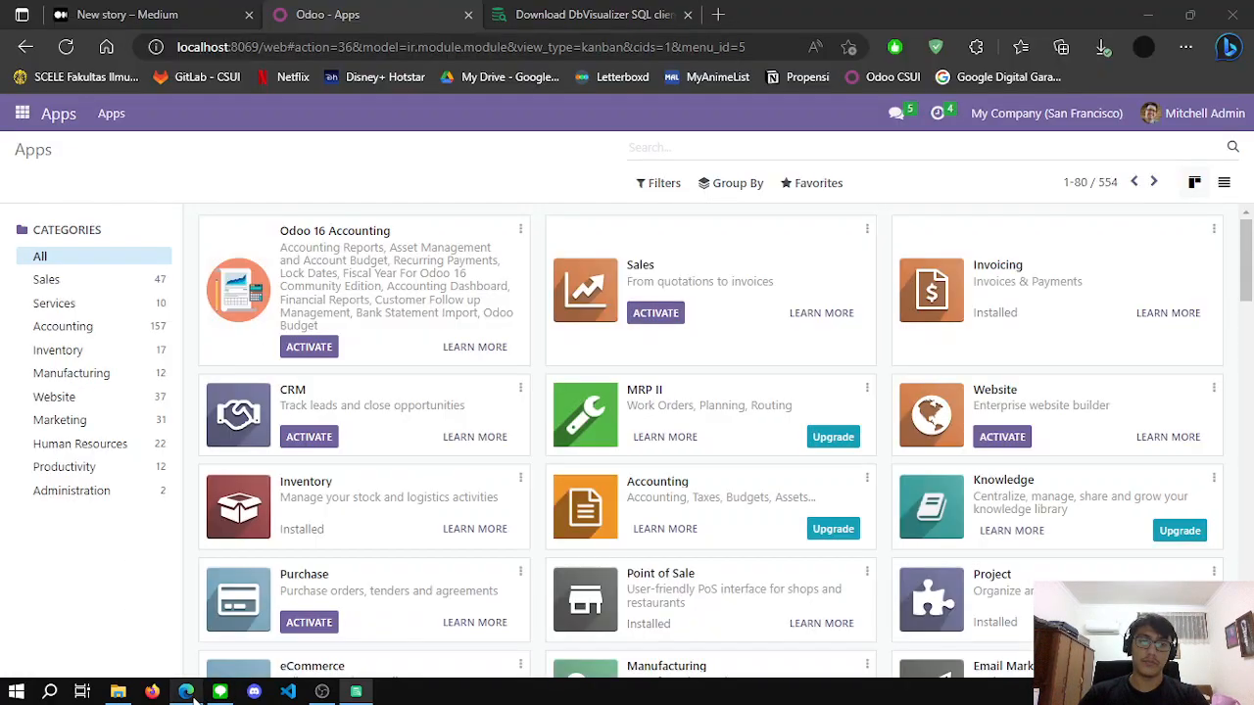
click(186, 691)
scroll(656, 431, down, 2)
scroll(667, 436, up, 2)
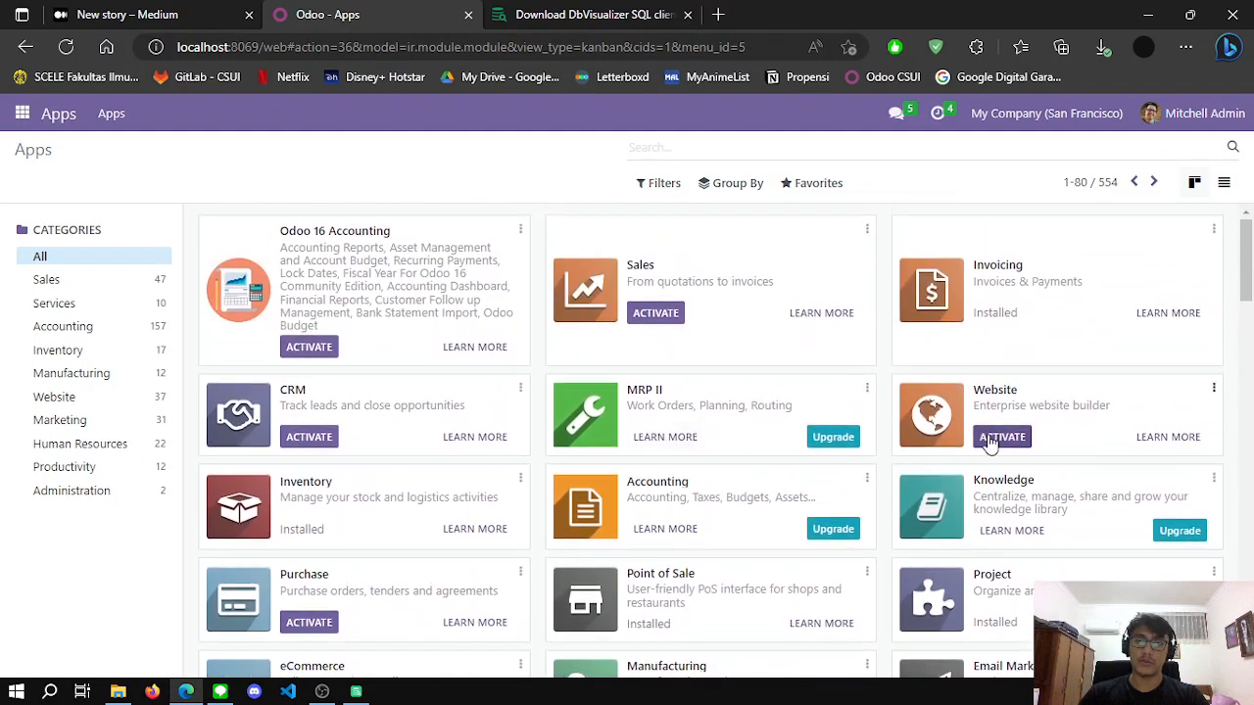
scroll(598, 384, down, 1)
scroll(595, 424, down, 1)
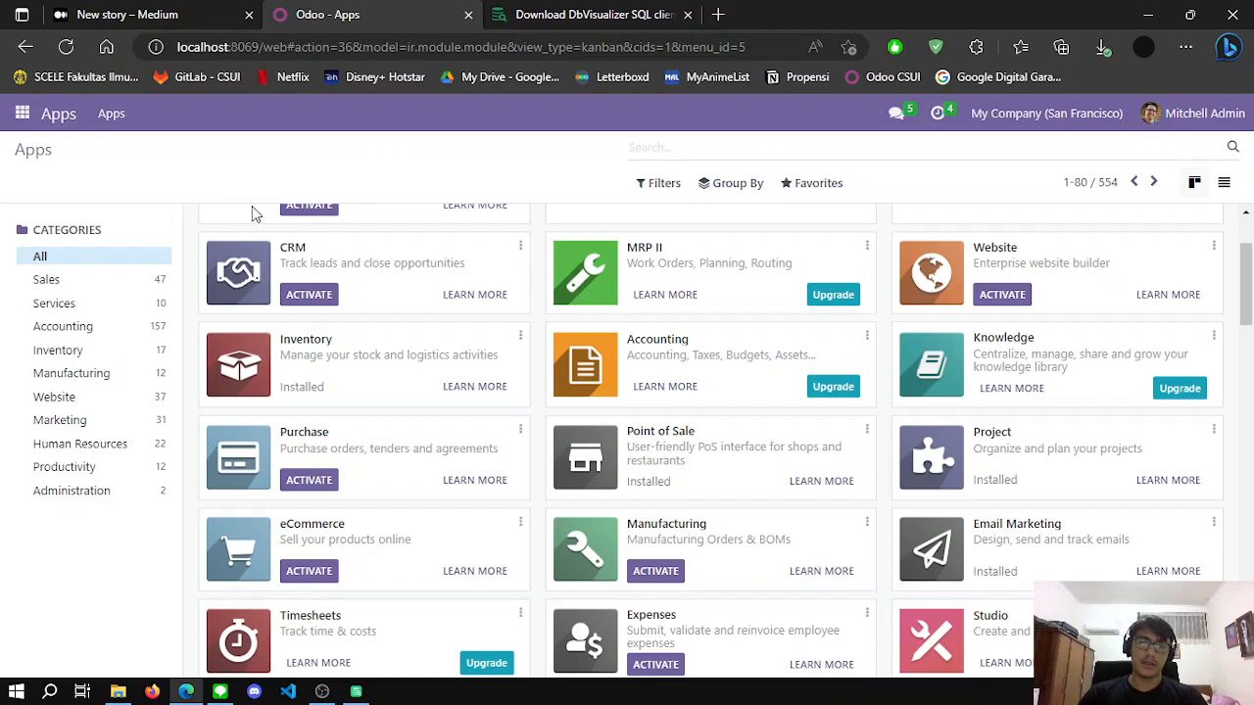
click(21, 112)
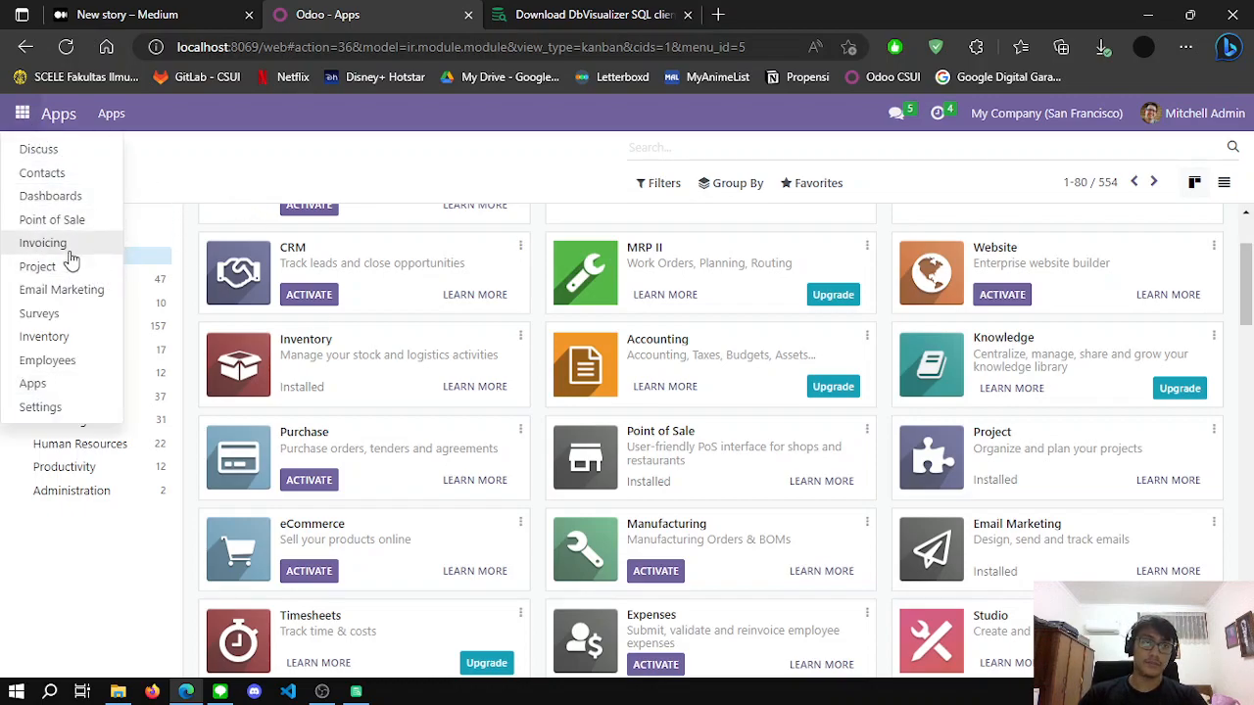
click(69, 232)
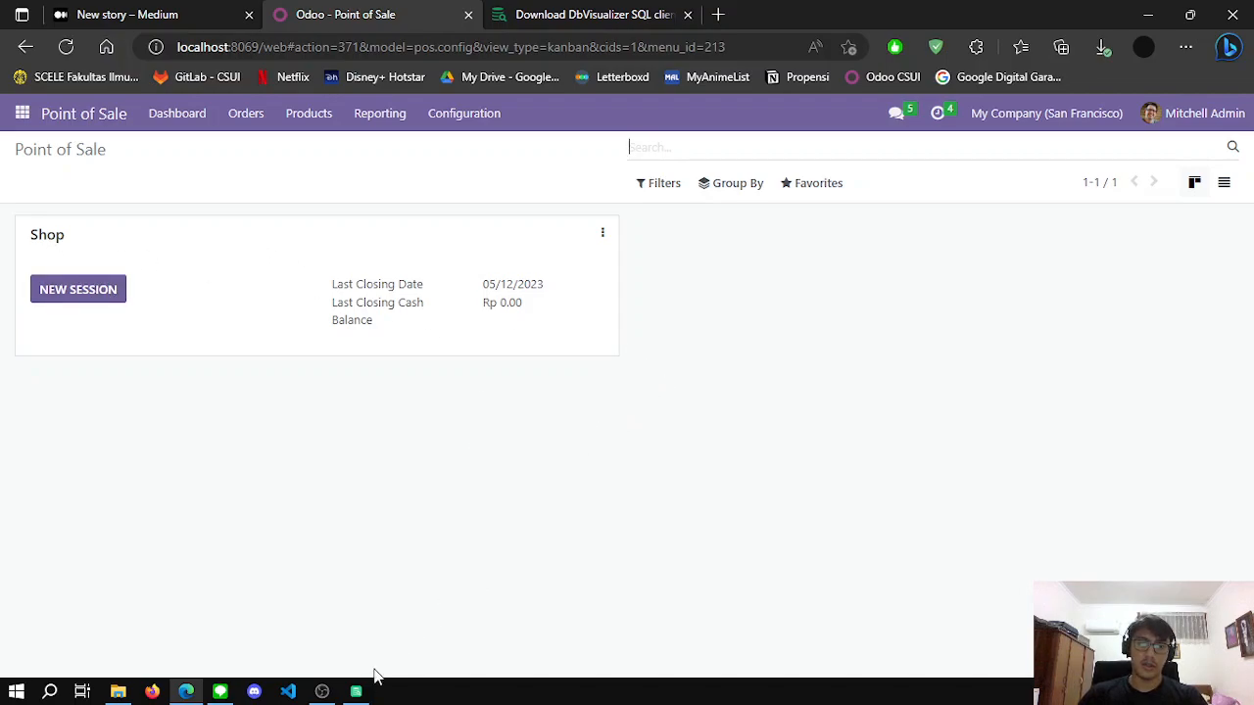
Switch to DbVisualizer to compare its pos tables with the Point of Sale app, and return to the browser.
click(356, 691)
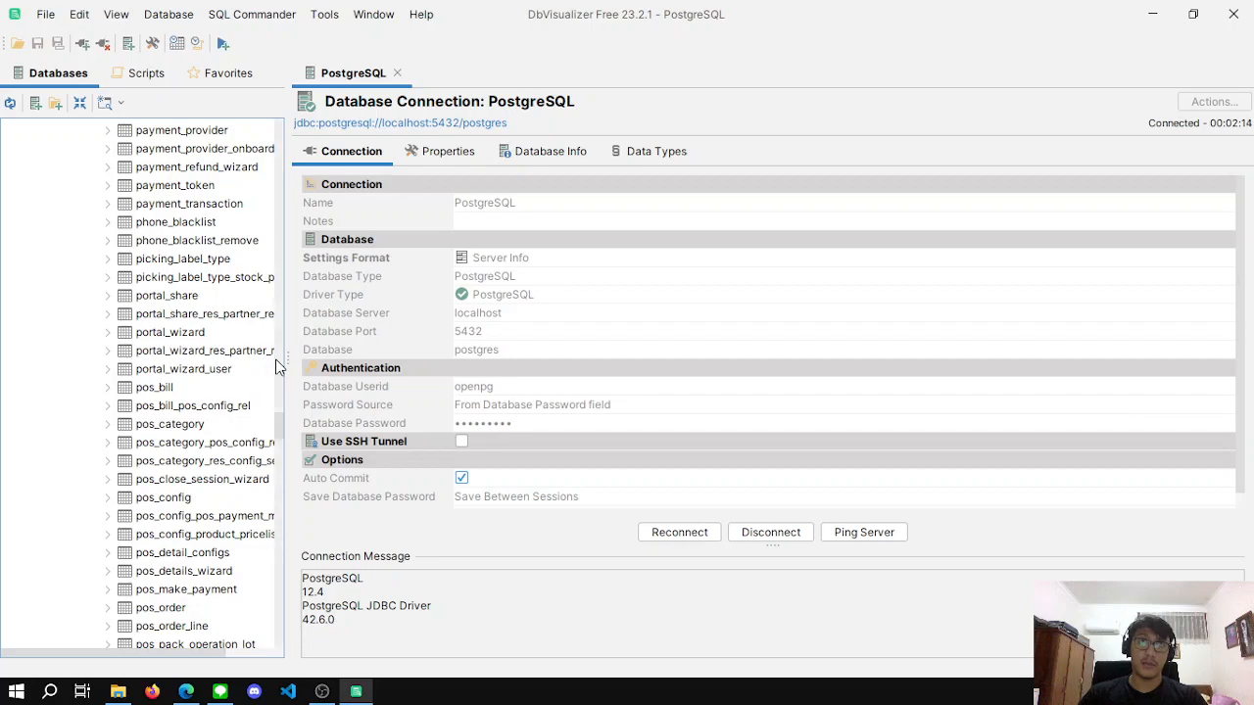
scroll(206, 394, down, 4)
scroll(147, 314, up, 4)
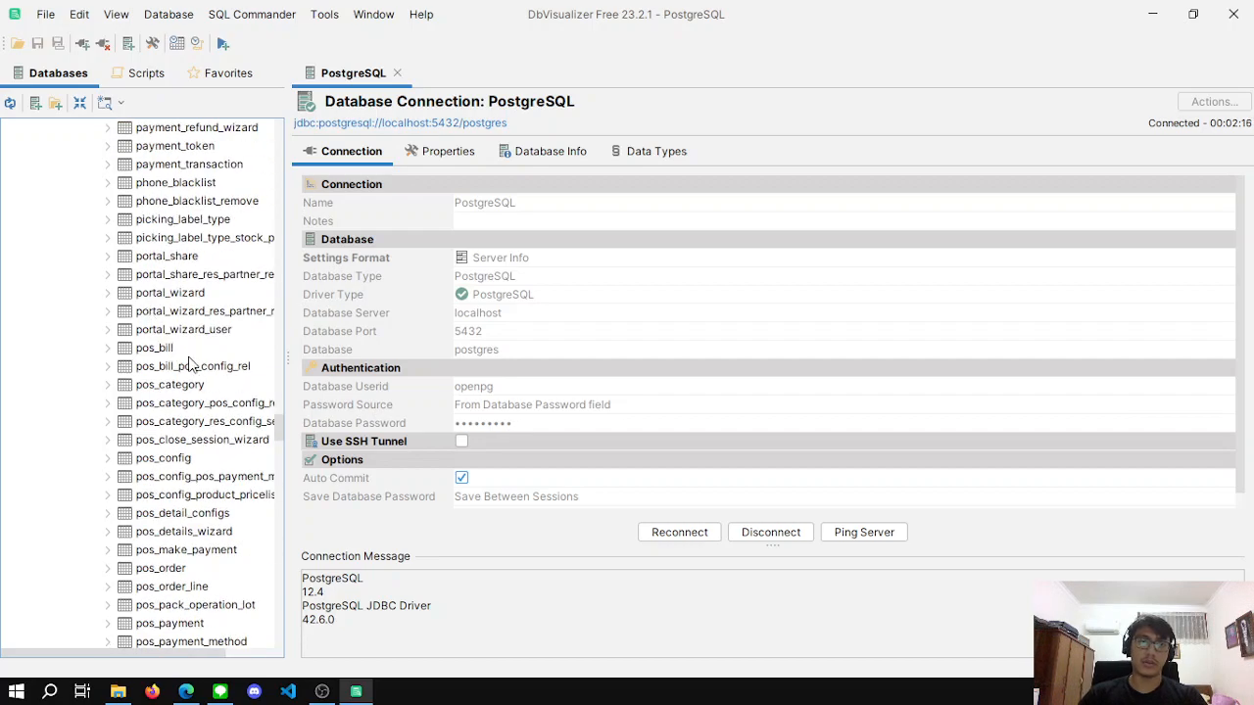
scroll(191, 365, down, 6)
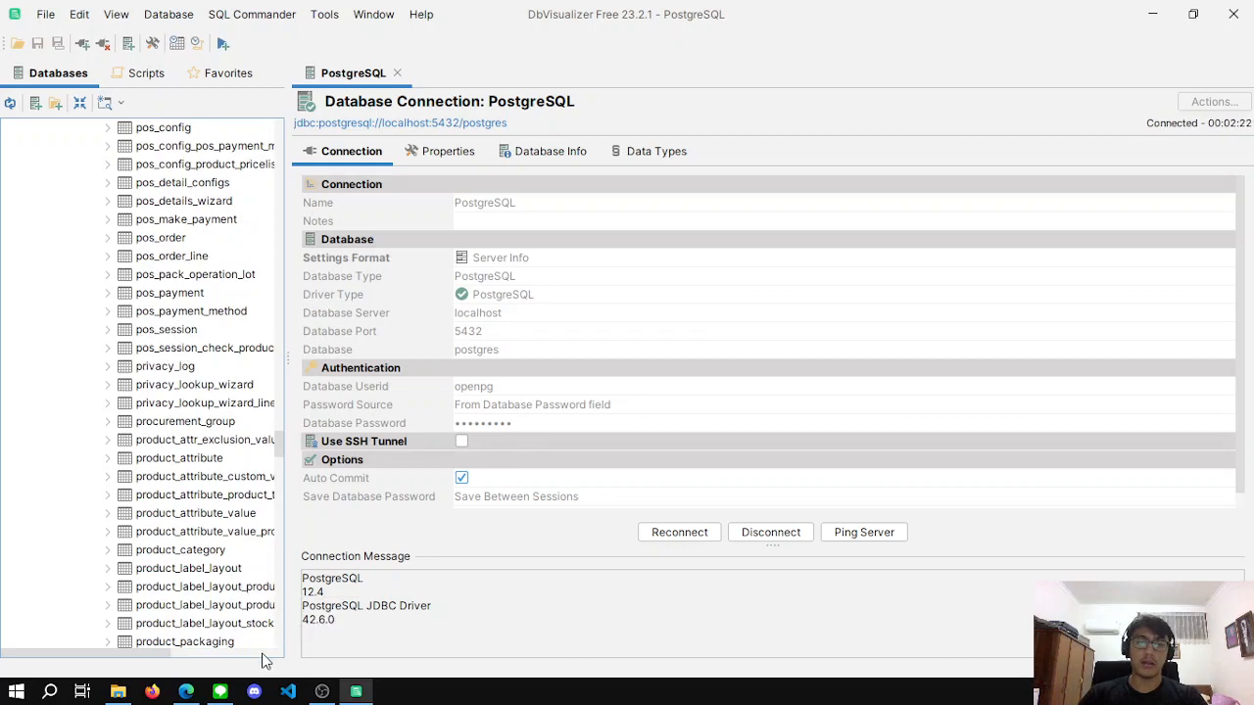
click(186, 692)
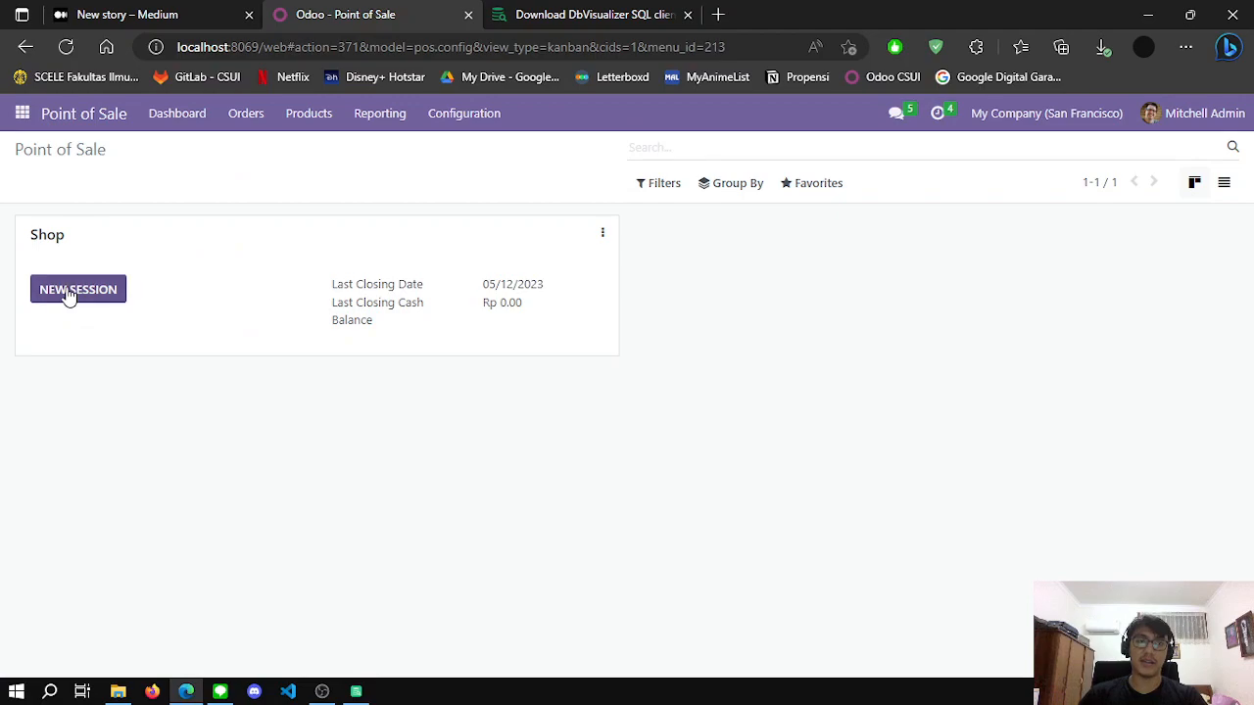
Switch to DbVisualizer and open the pos_session table in a new tab.
click(356, 692)
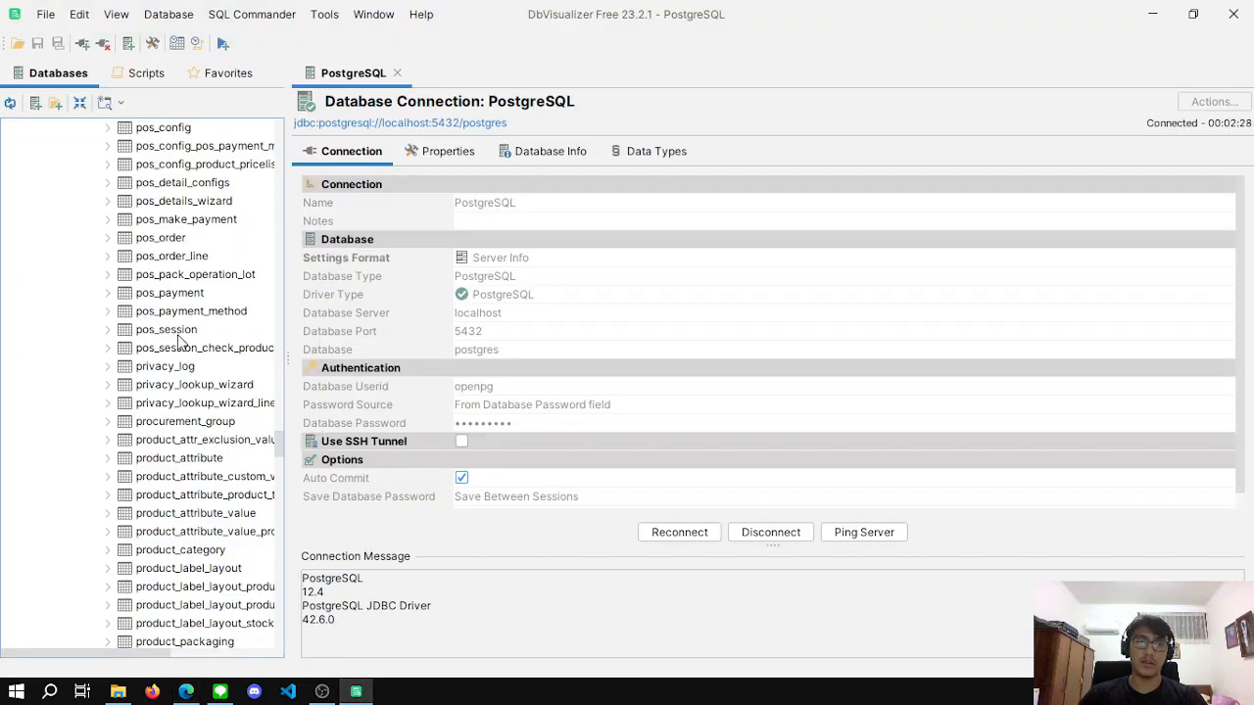
click(176, 333)
right_click(181, 334)
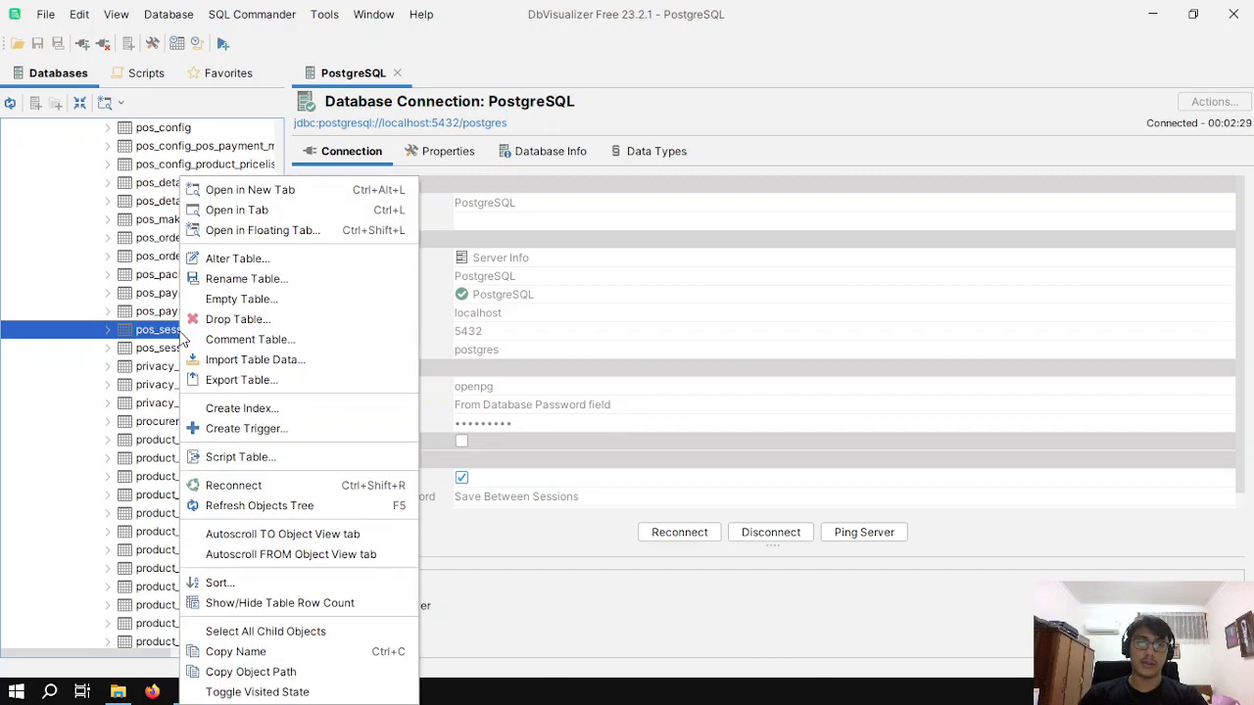
click(245, 191)
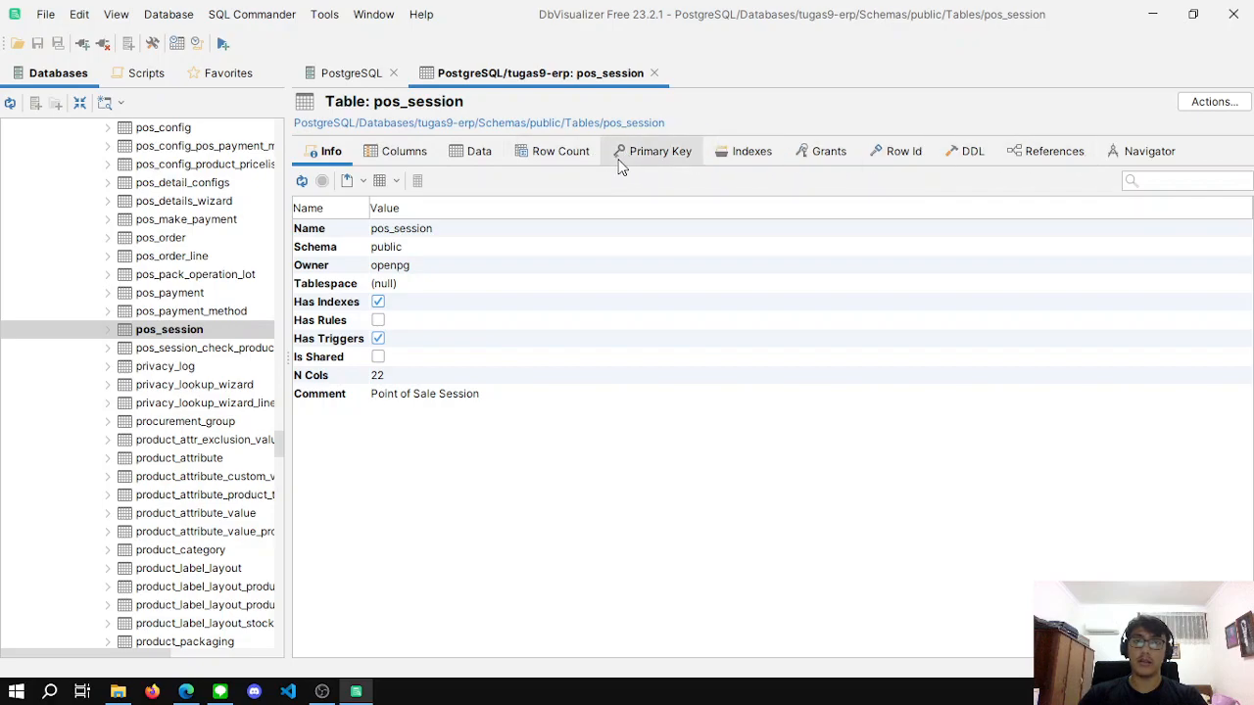
Examine the primary key, columns and data rows of the pos_session table.
click(656, 157)
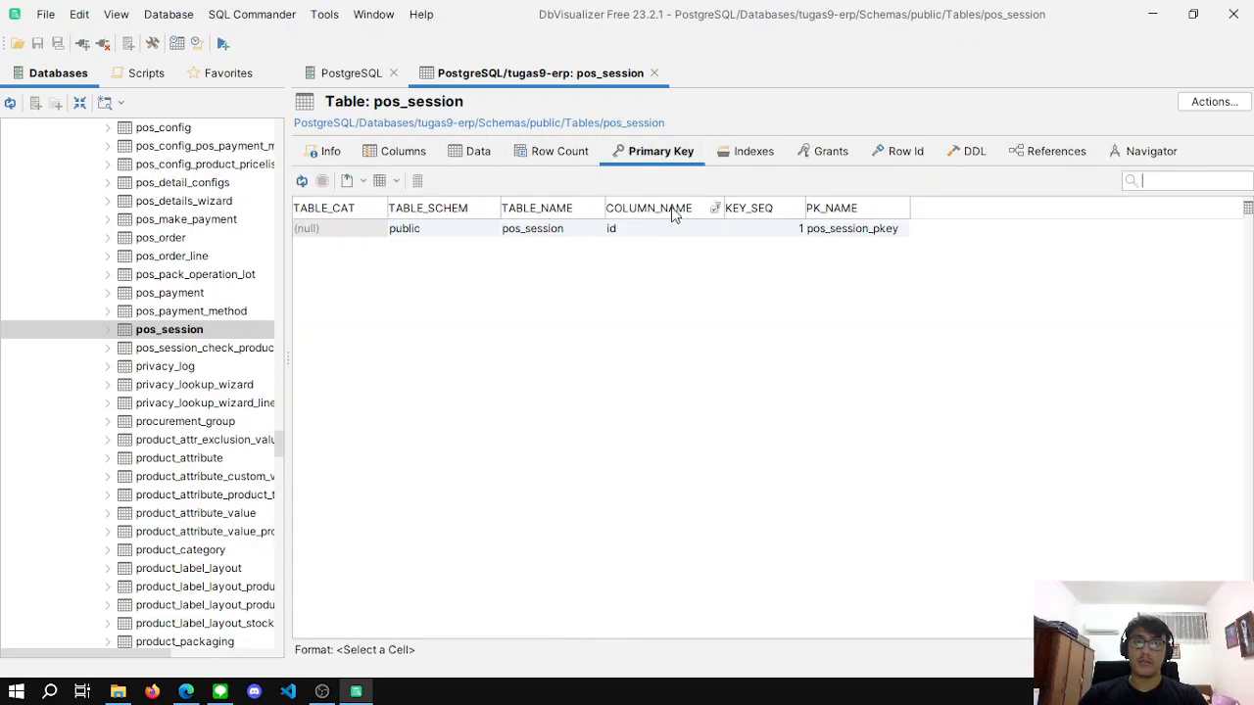
click(397, 151)
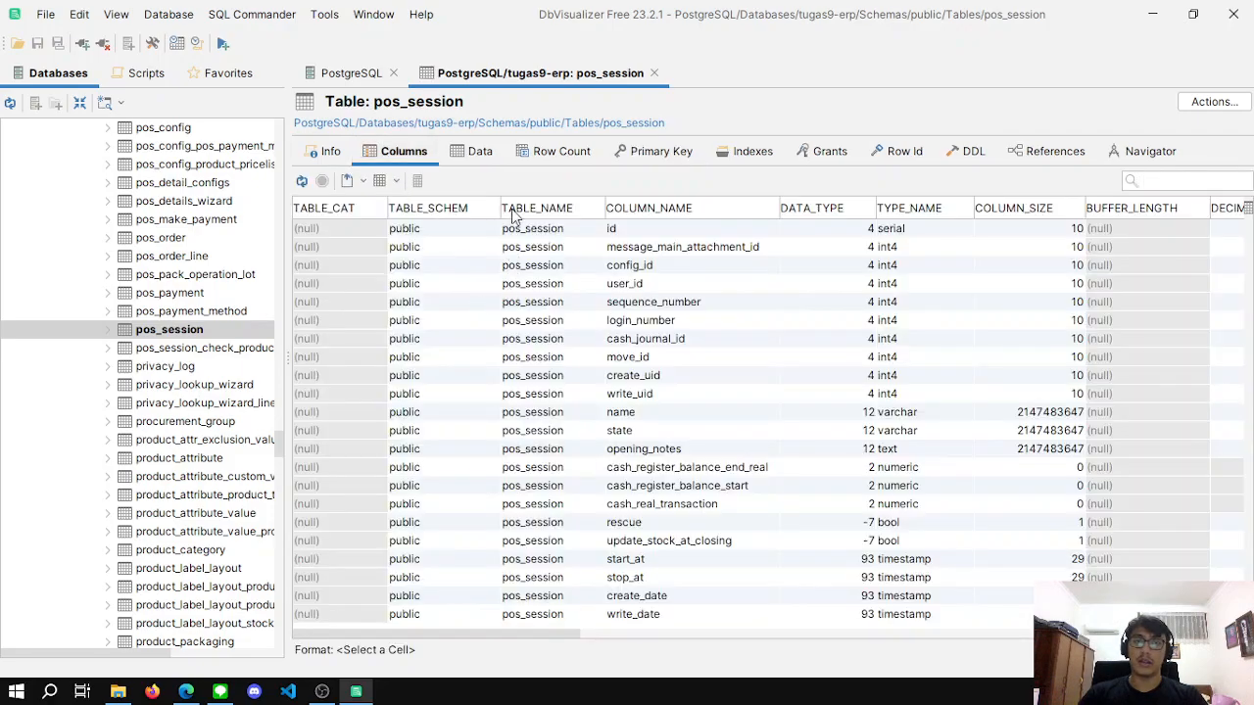
click(477, 157)
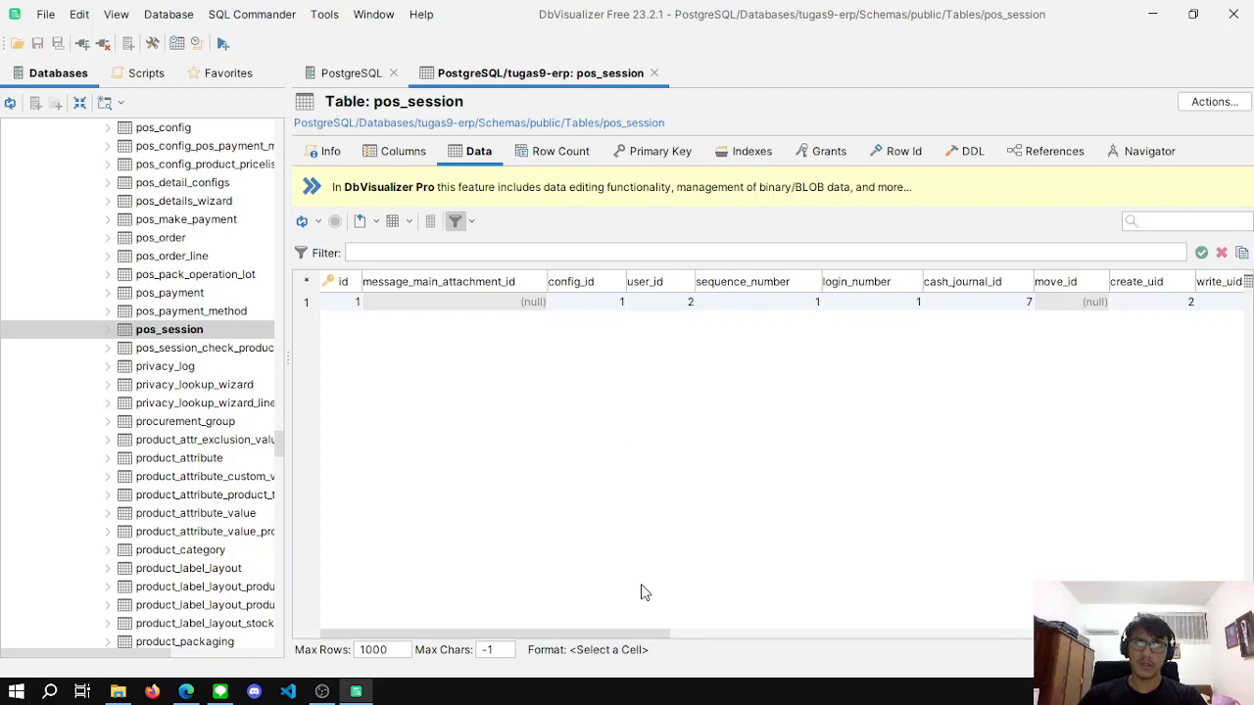
drag(560, 633, 534, 618)
Switch to Odoo in the browser, view the Shop's list of sessions and return to the Point of Sale overview.
click(186, 692)
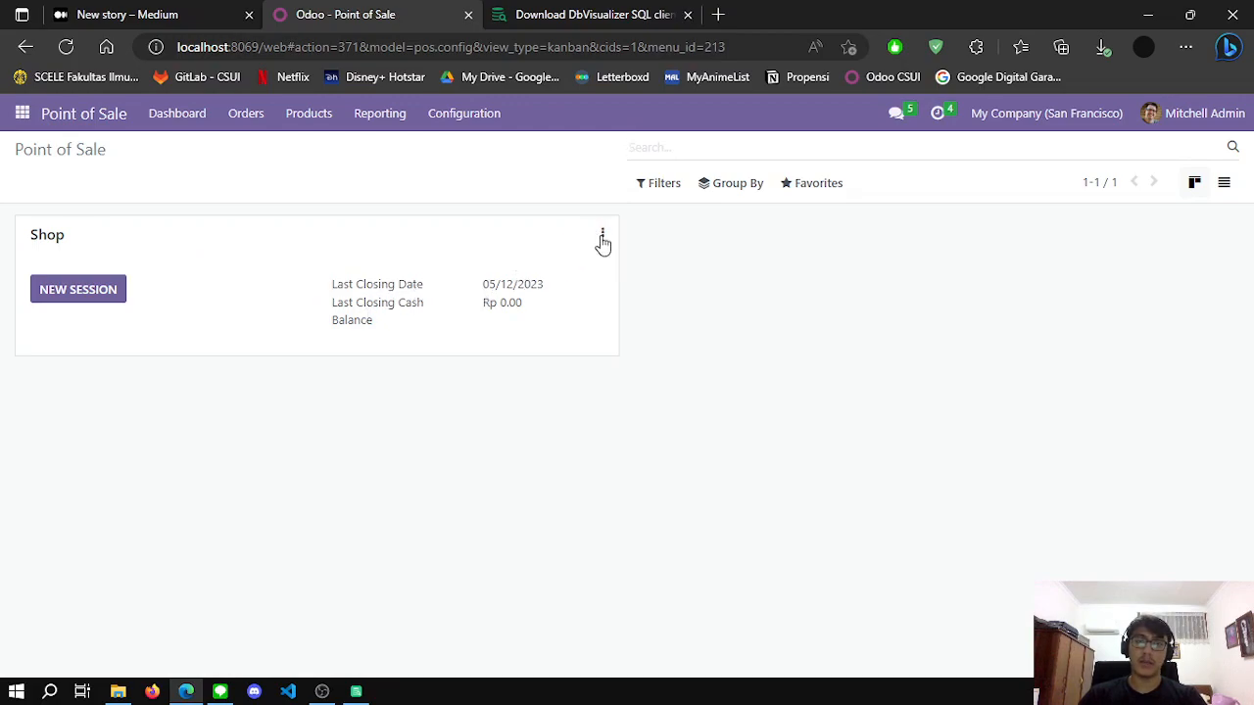
click(602, 239)
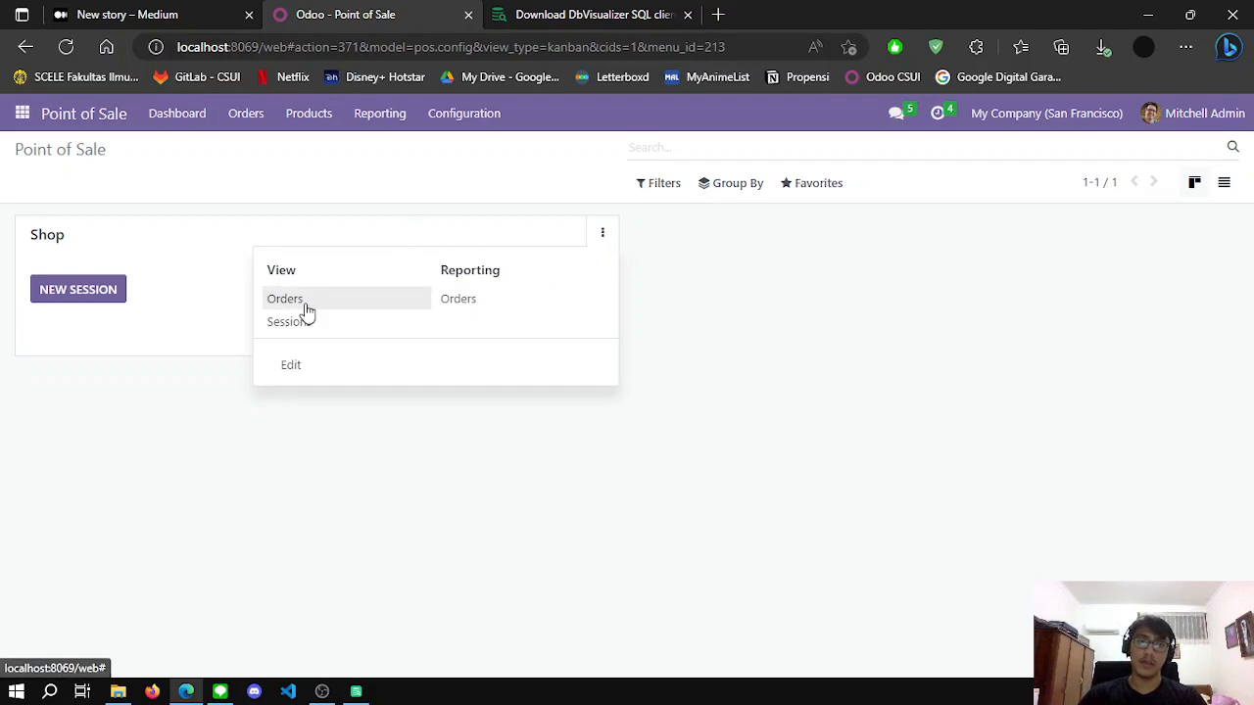
click(606, 235)
click(605, 236)
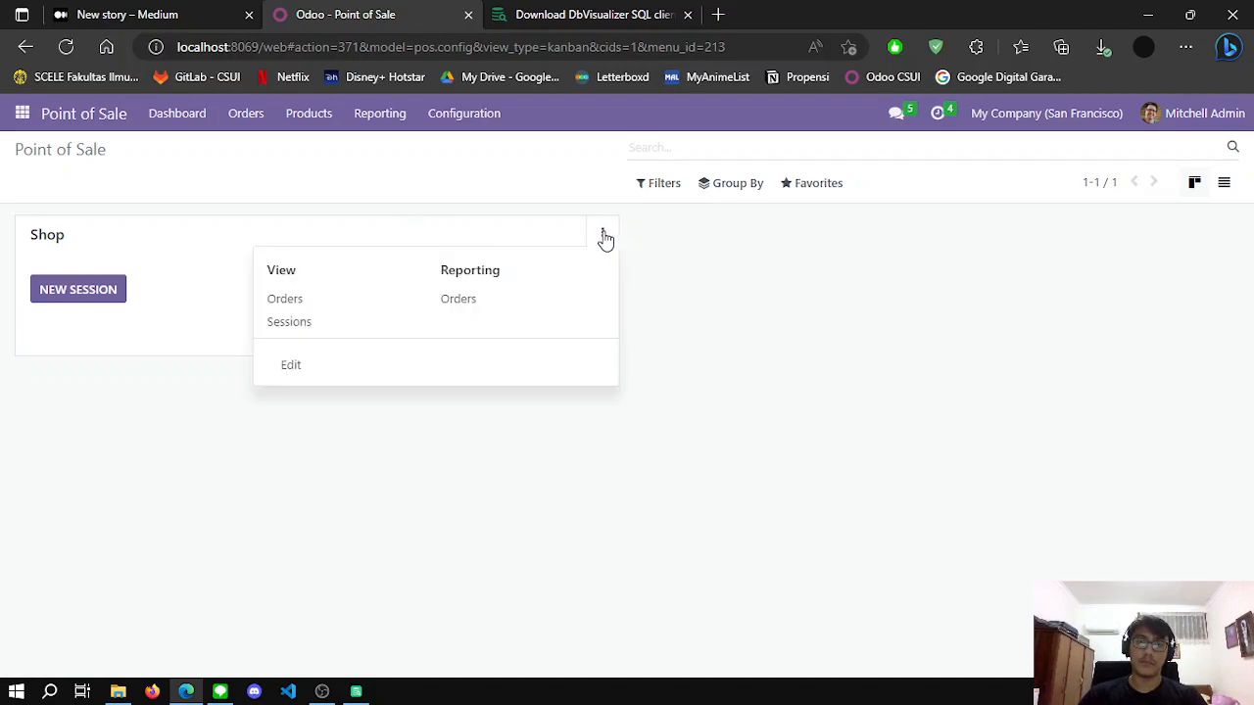
click(337, 326)
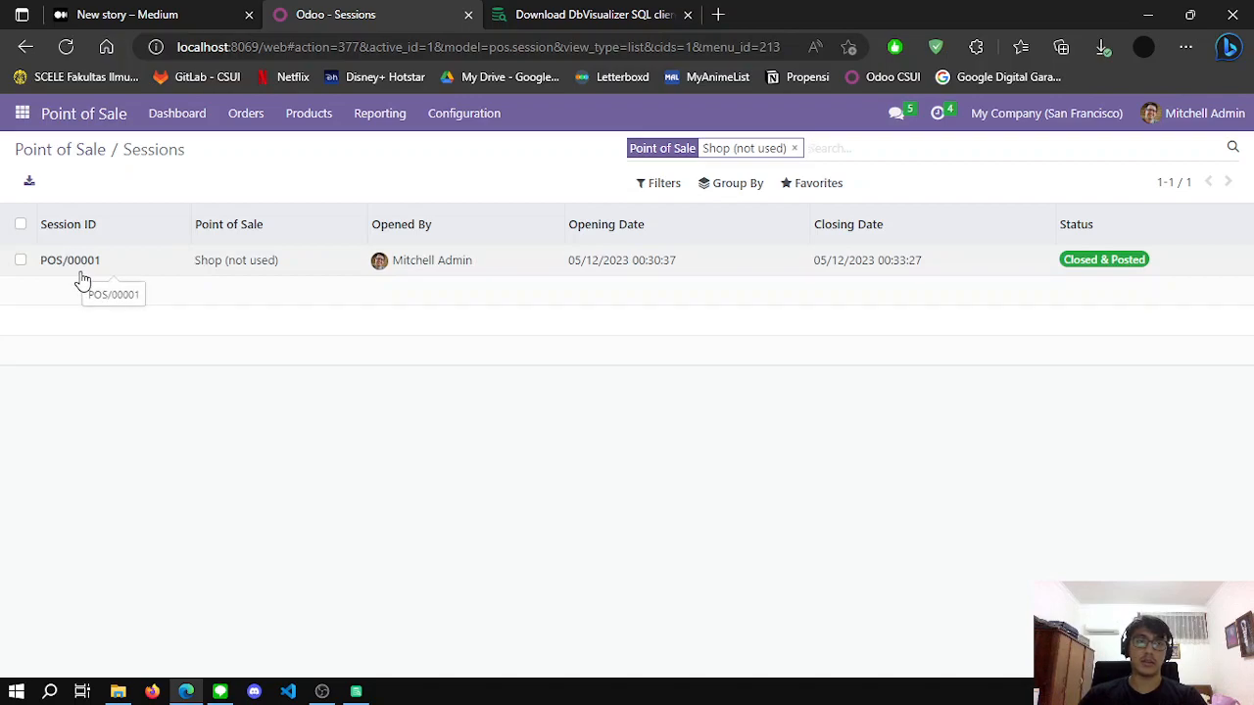
click(80, 151)
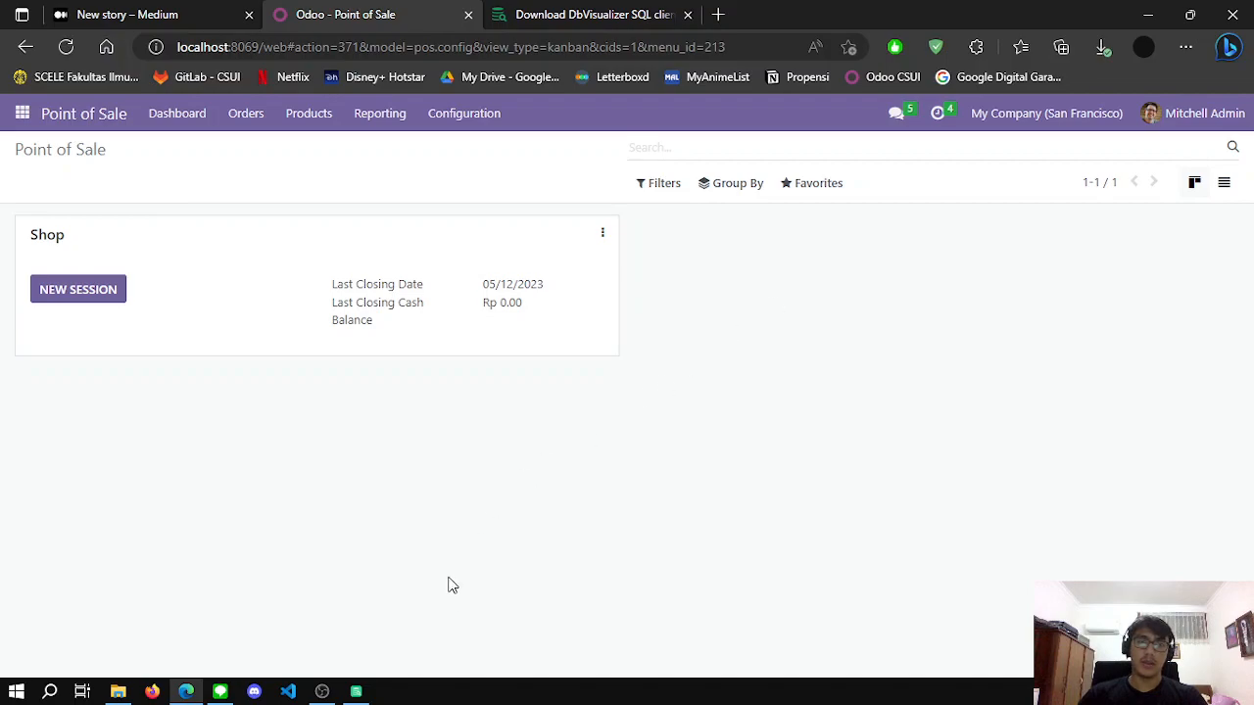
Recheck the pos_session data in DbVisualizer, switch back to the browser and open a new session for the Shop.
click(356, 692)
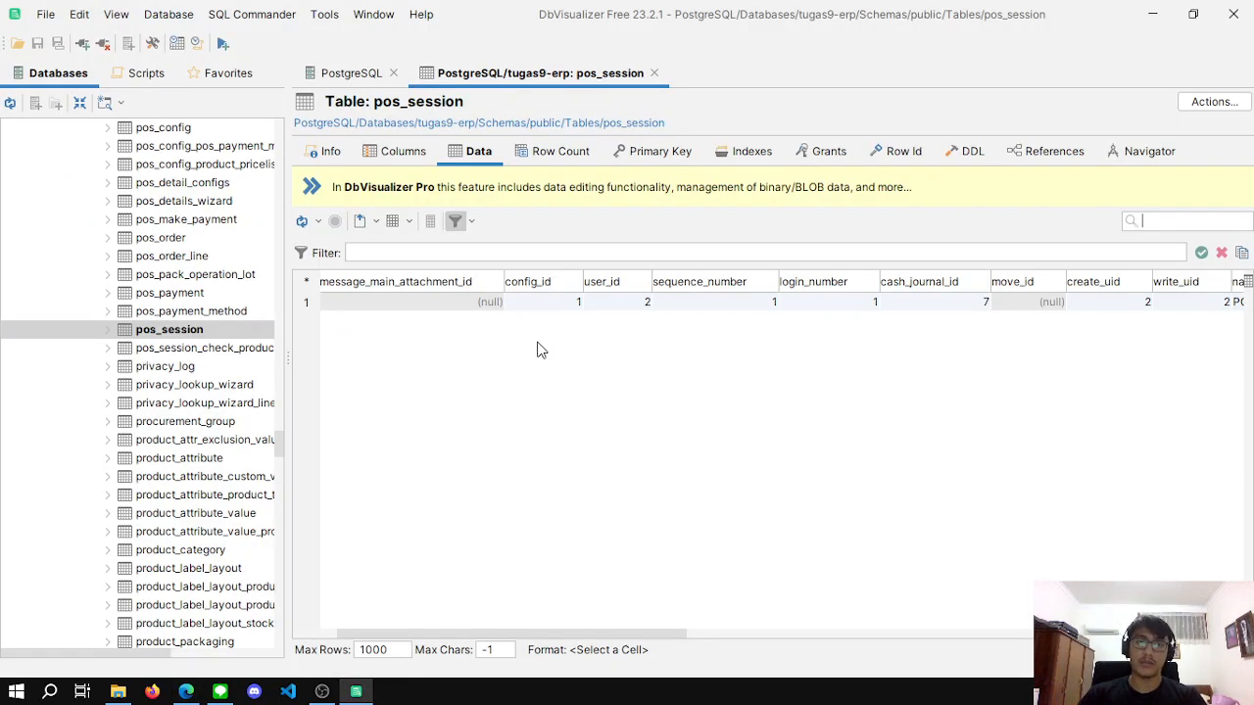
click(199, 694)
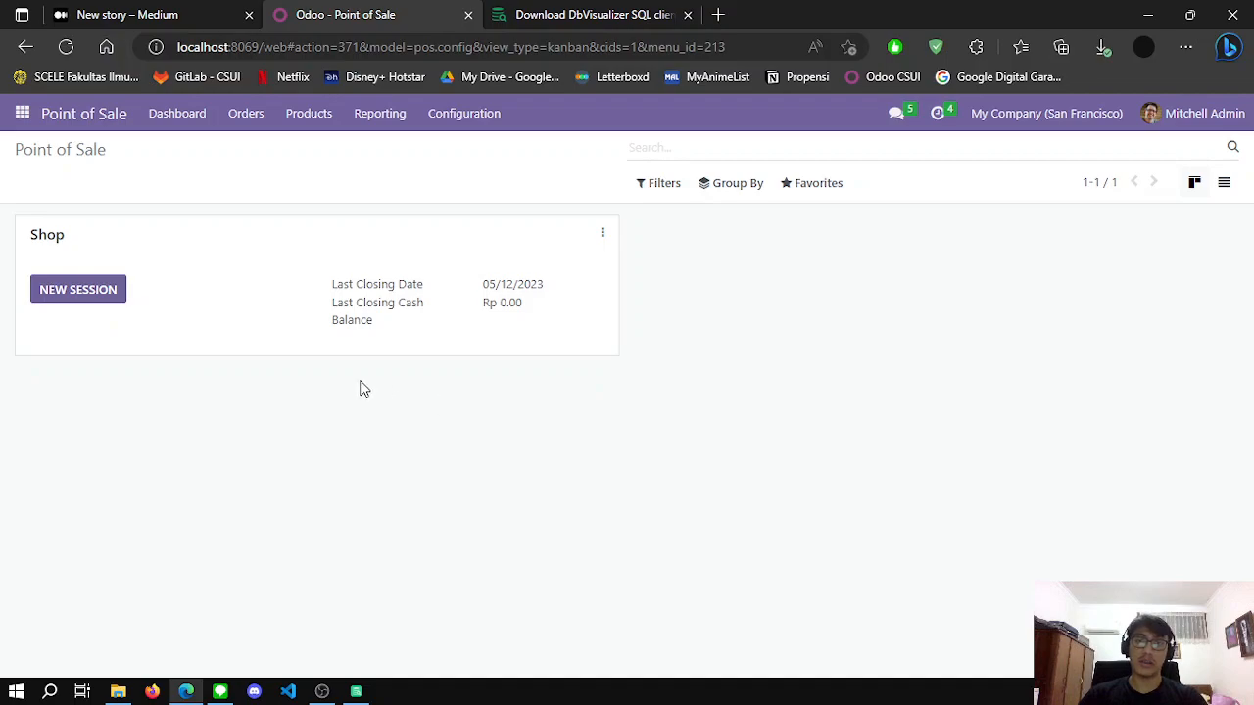
click(110, 300)
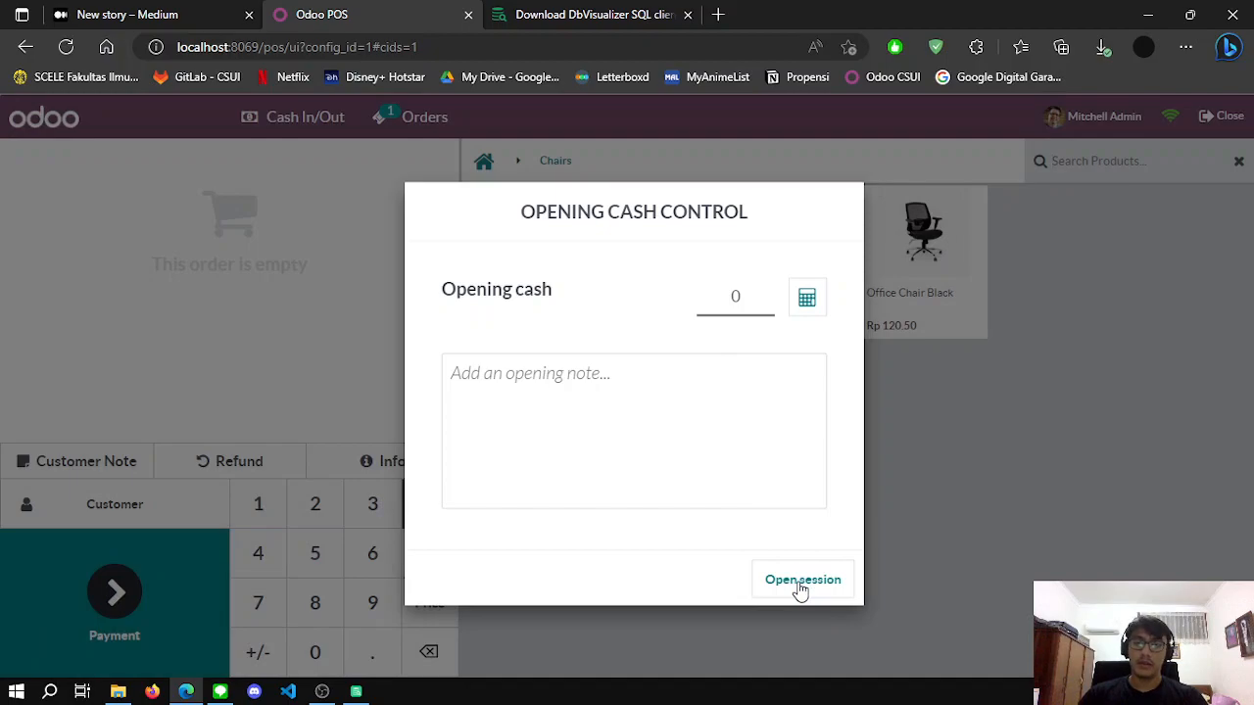
click(800, 584)
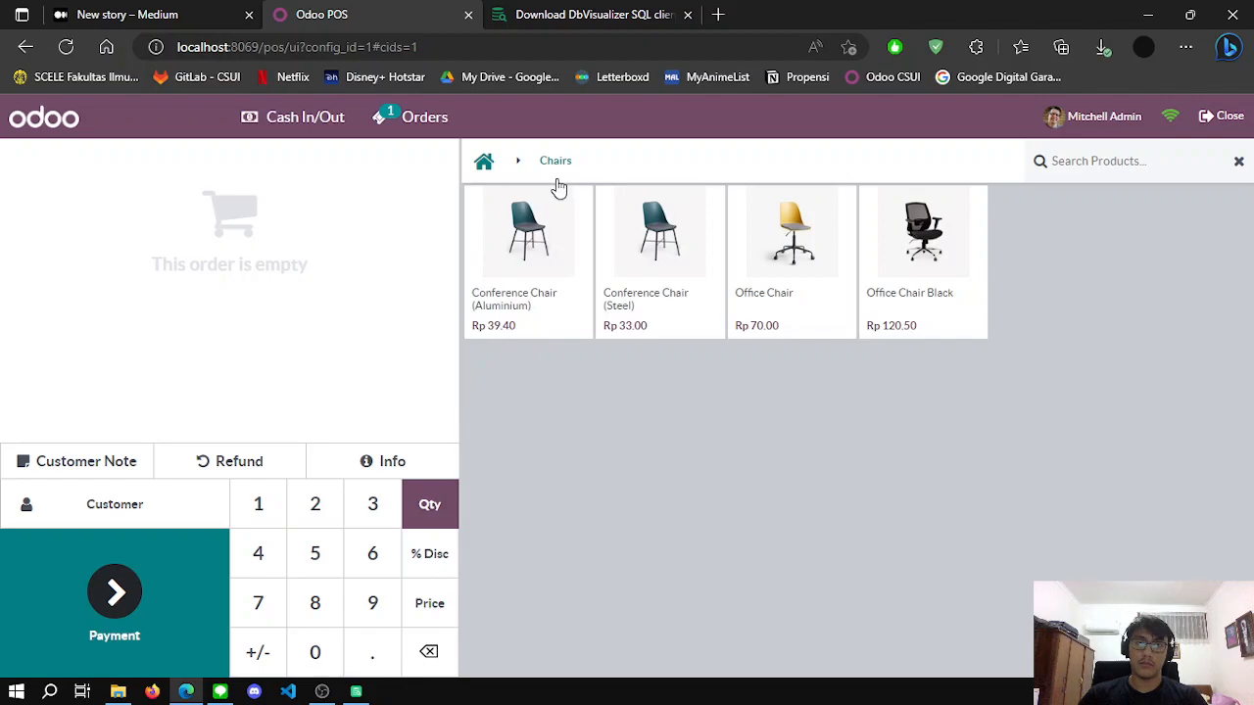
Show all product categories and add Customizable Desk (Steel, White), Large Cabinet and Three-Seat Sofa to the order.
click(484, 163)
scroll(545, 318, down, 1)
click(935, 331)
scroll(779, 382, up, 1)
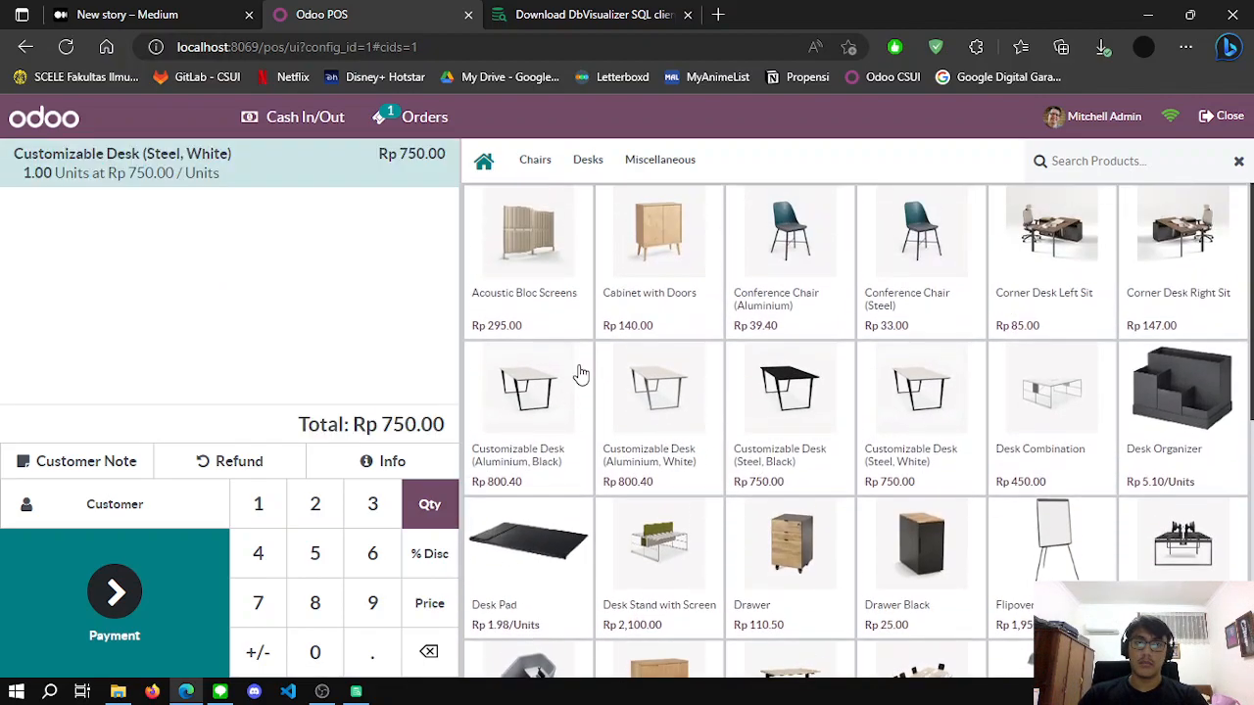
scroll(861, 453, down, 4)
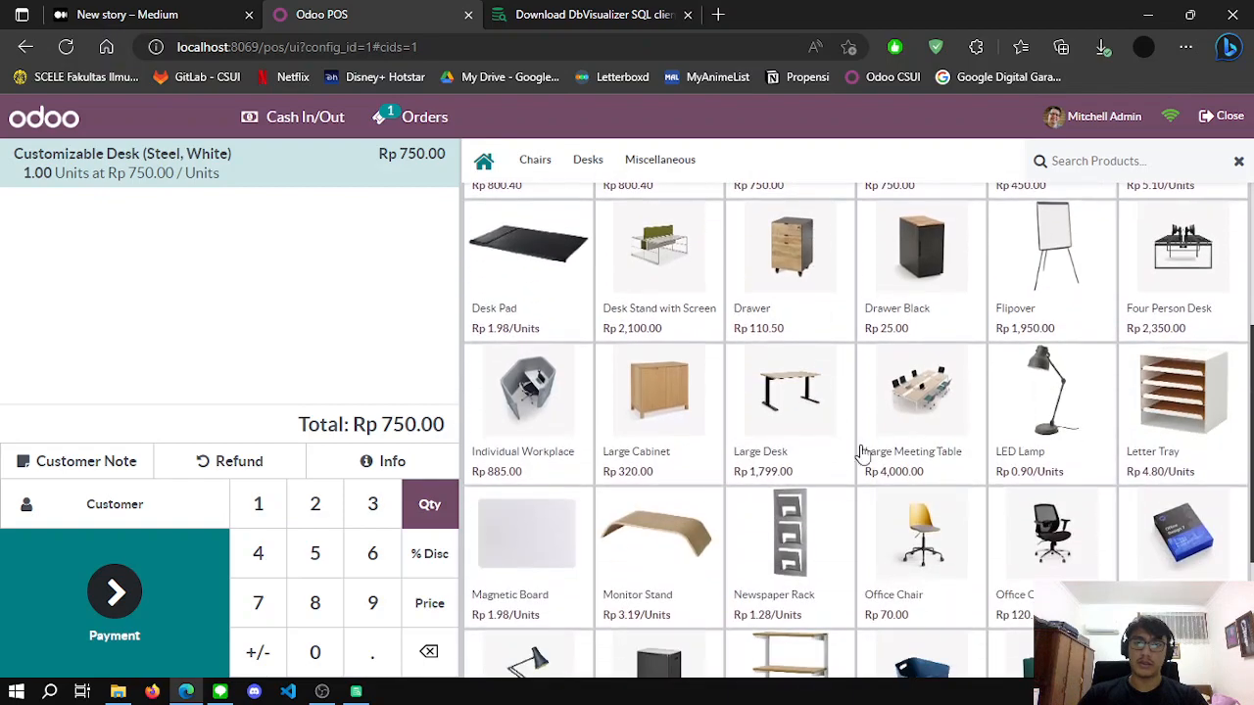
click(636, 411)
scroll(970, 460, down, 3)
click(1056, 478)
scroll(834, 478, down, 1)
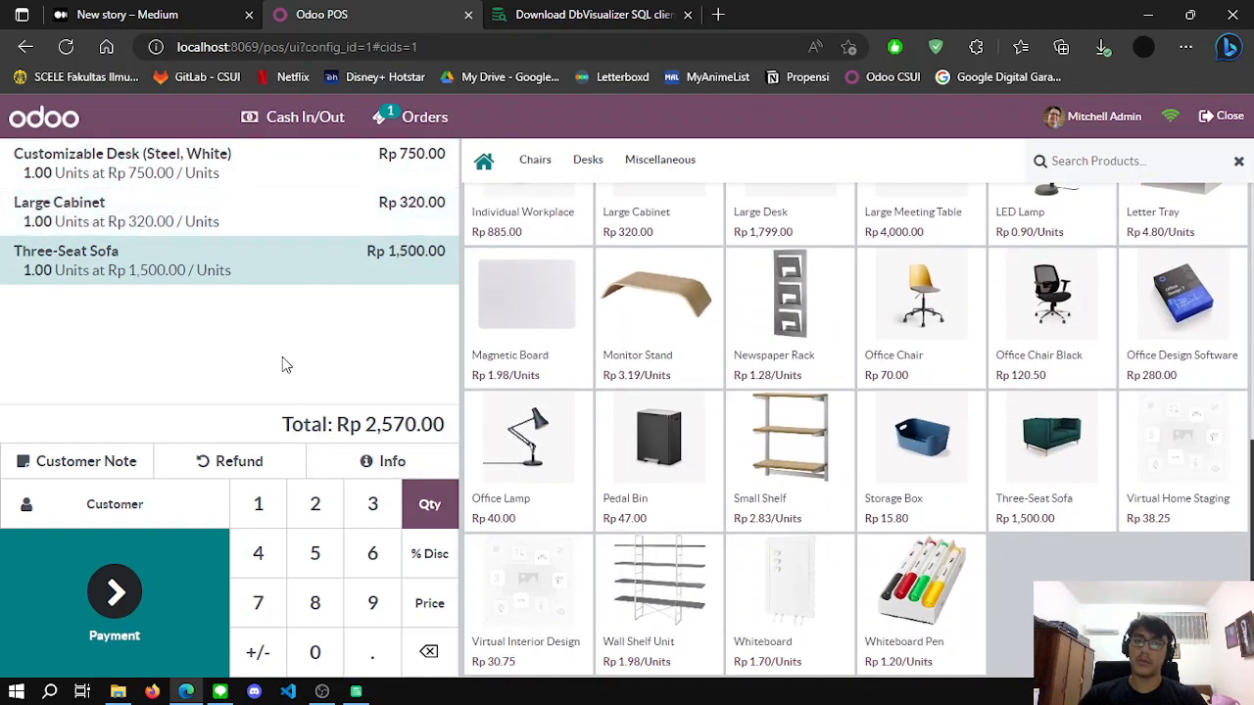
Pay for the order using the Bank payment method, validate it and start a new order.
click(115, 599)
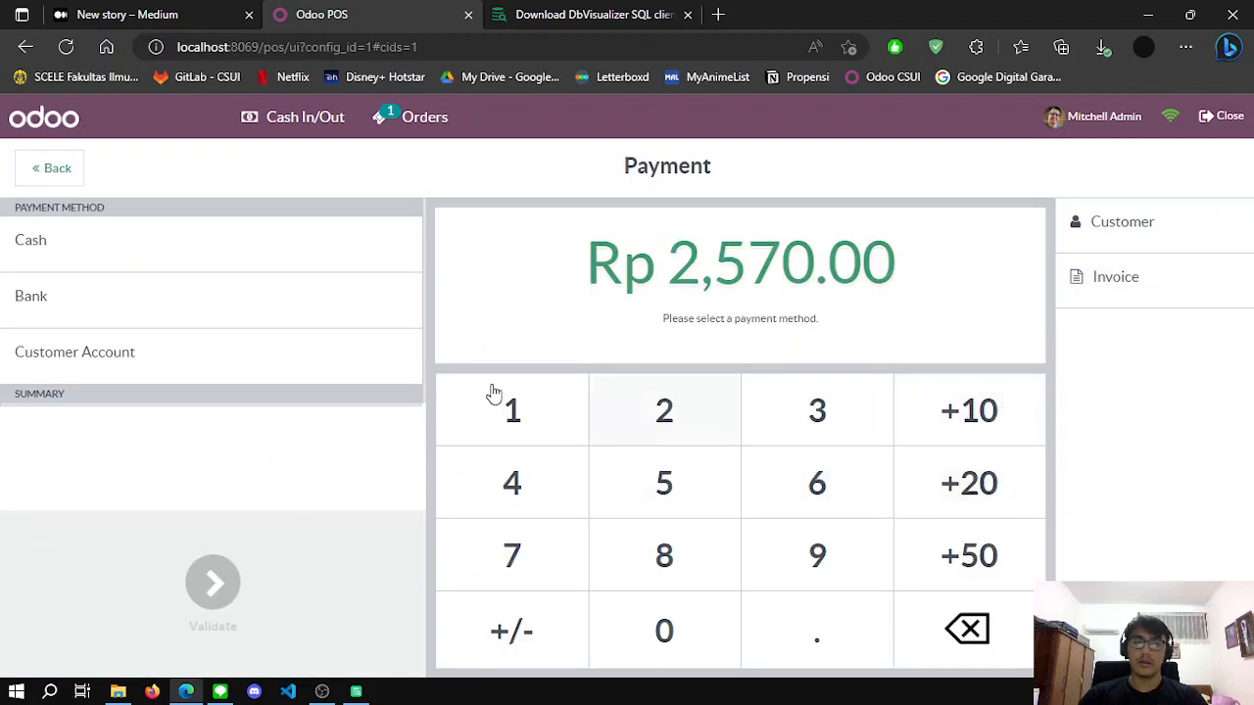
click(152, 297)
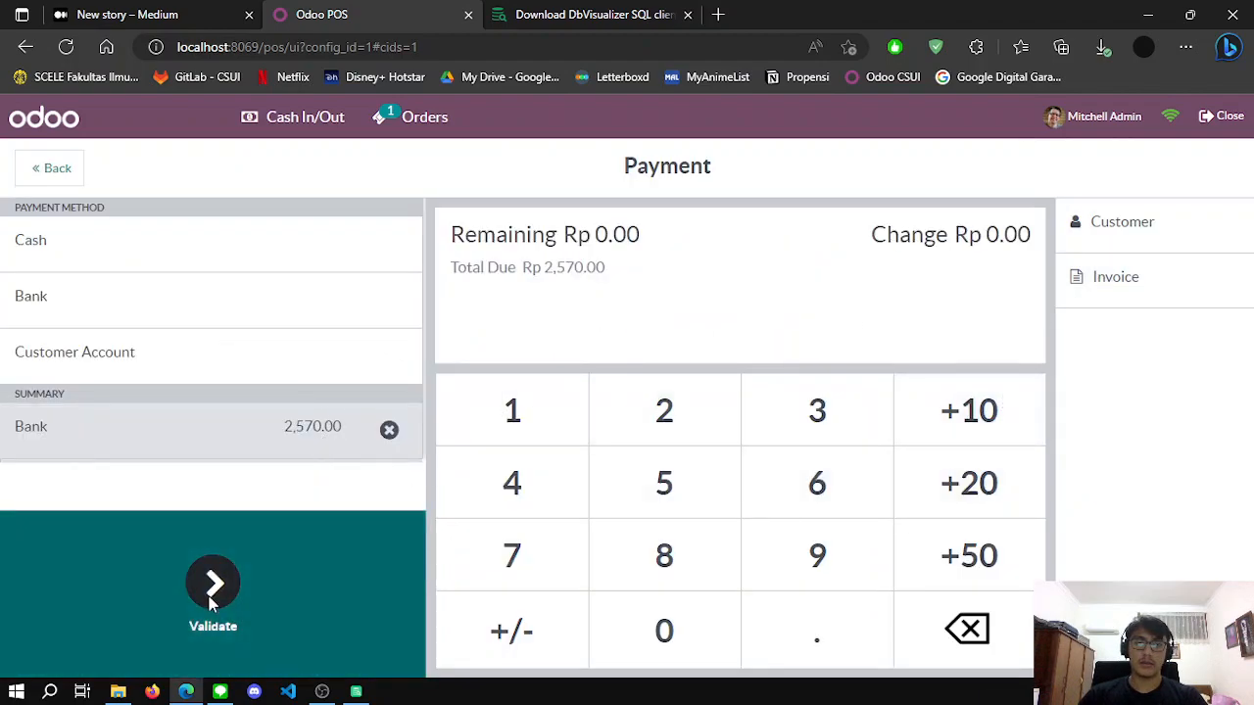
click(229, 575)
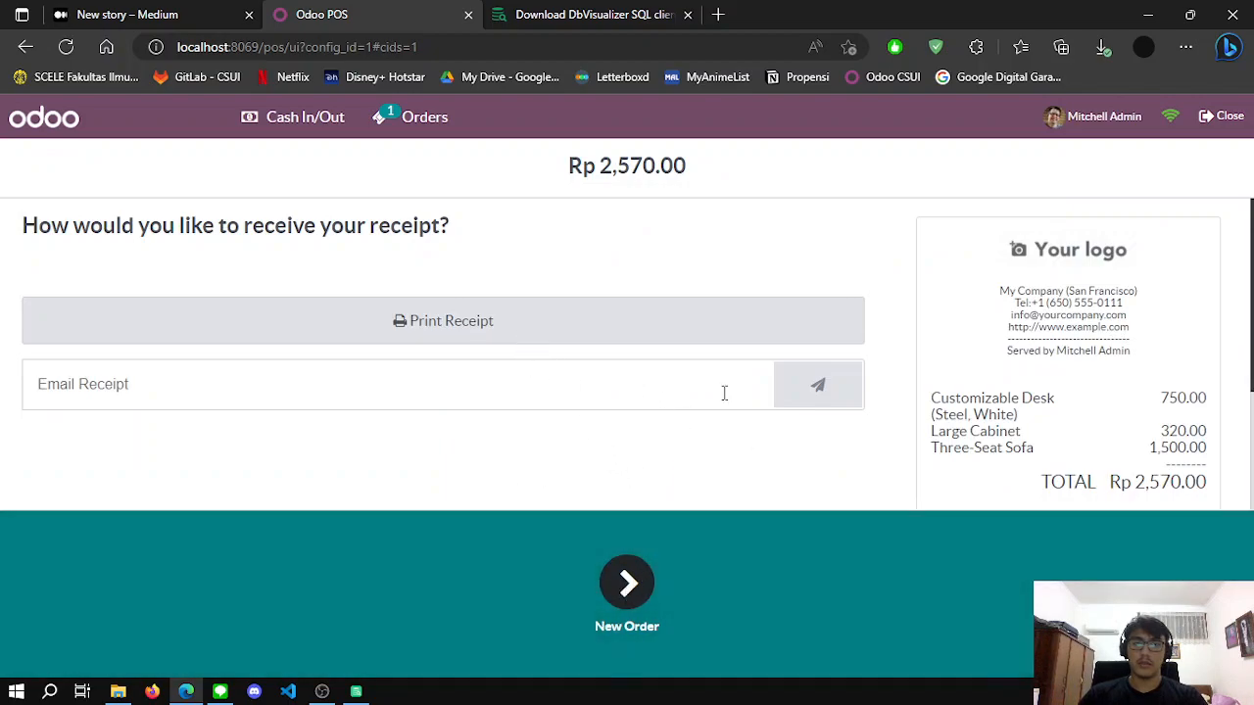
click(724, 392)
click(632, 583)
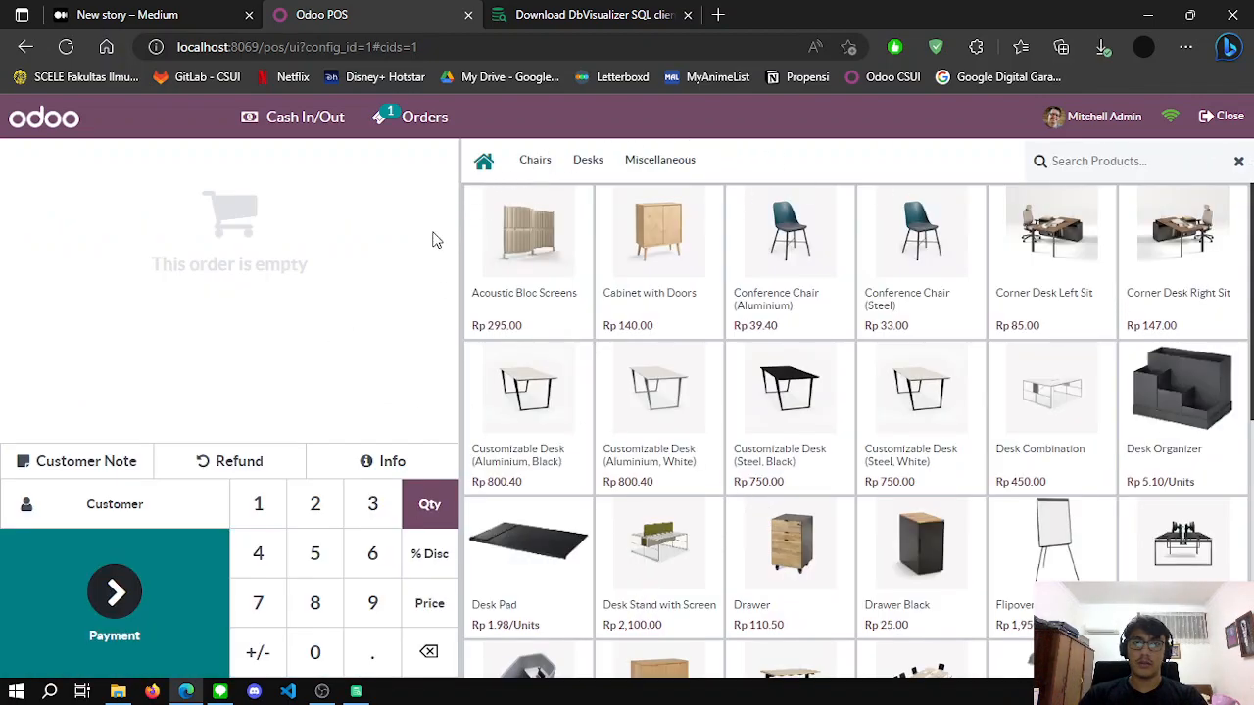
View the active orders in the point of sale and return to the product screen.
click(424, 119)
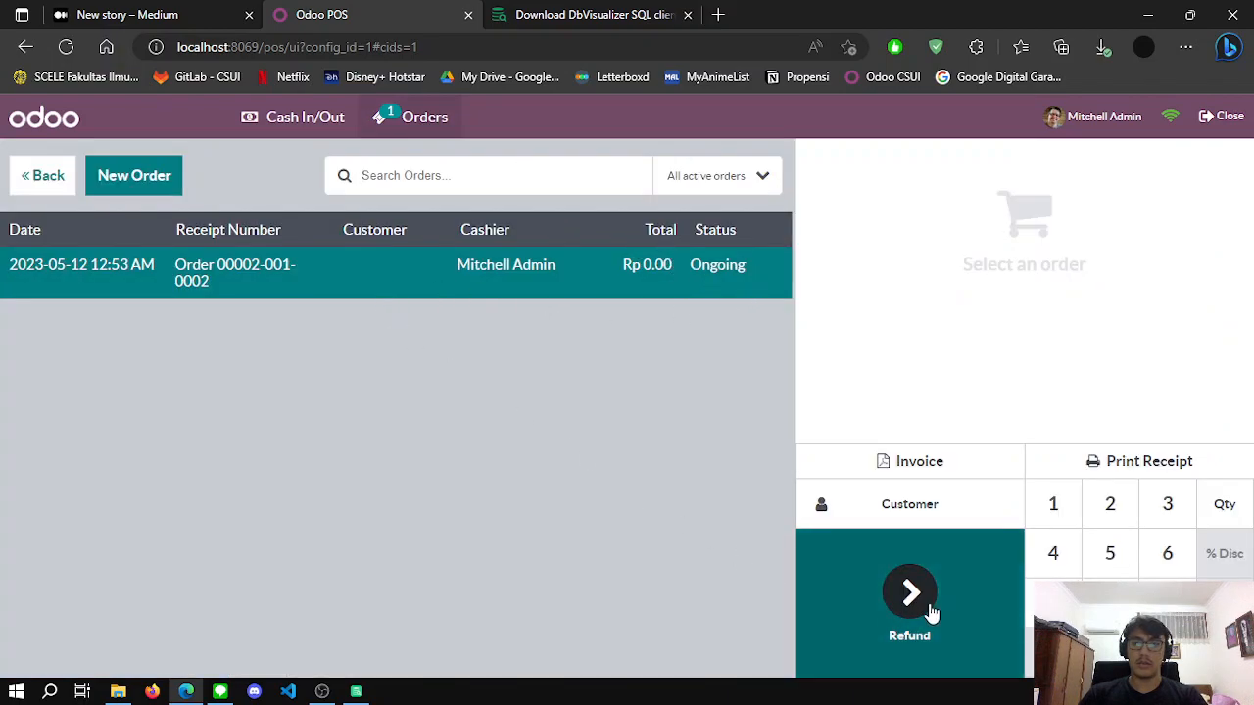
click(729, 182)
click(729, 182)
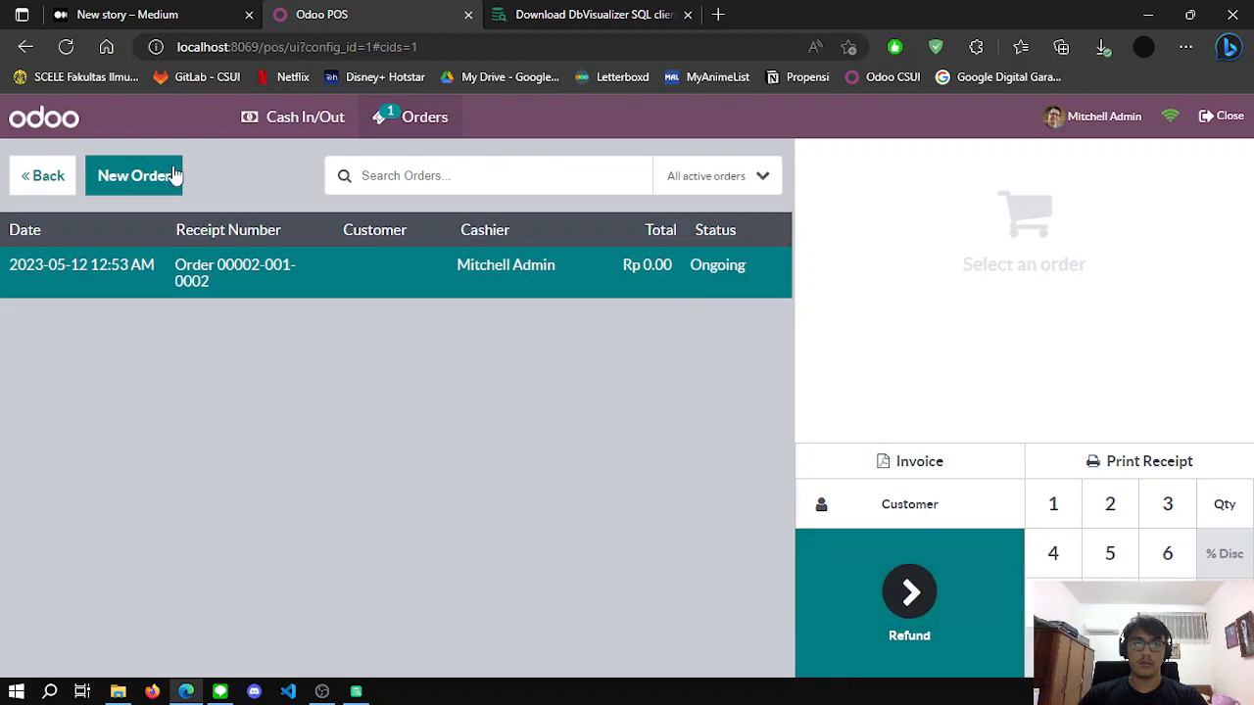
click(73, 193)
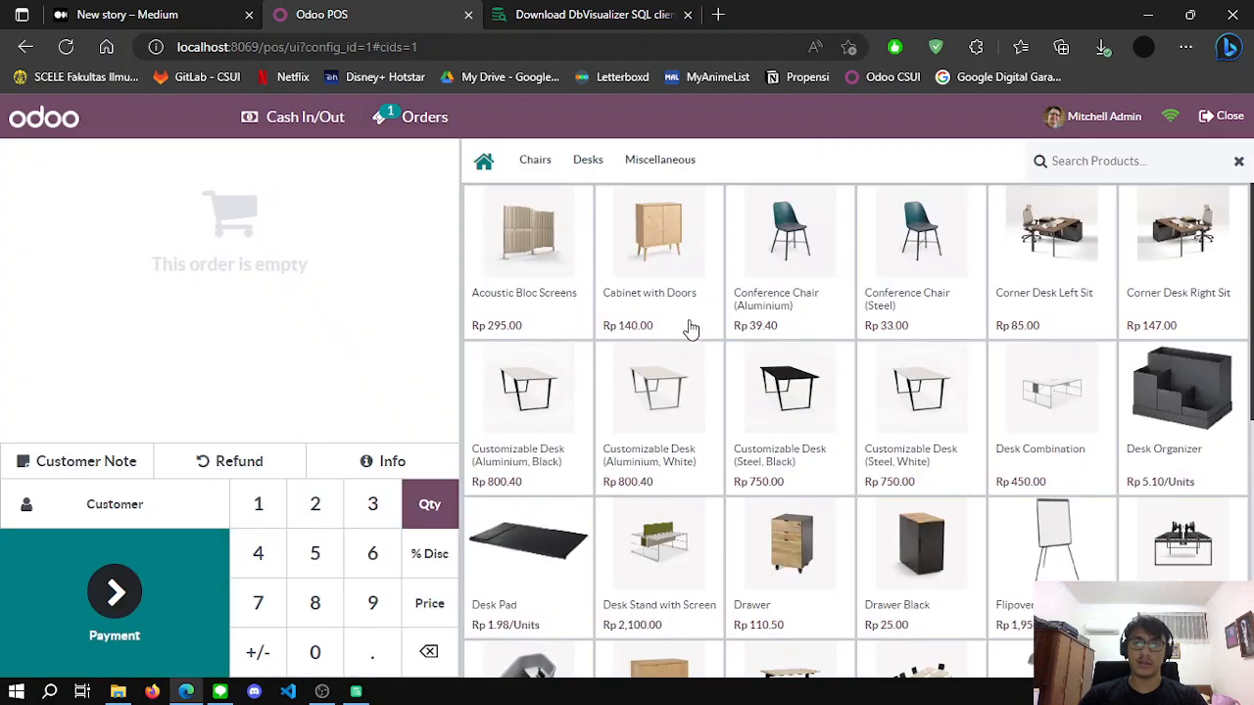
Switch to DbVisualizer, refresh the database objects and open the pos_session table's data in a new tab.
scroll(554, 323, down, 3)
scroll(783, 294, up, 3)
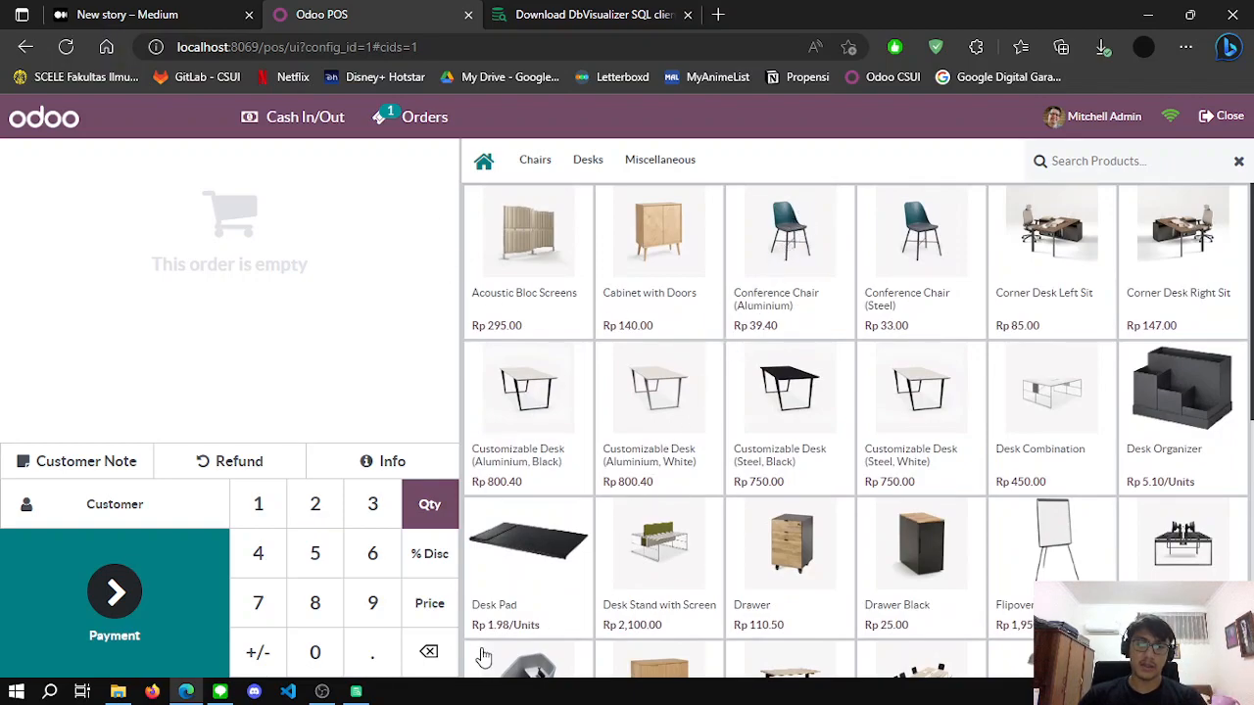
click(358, 692)
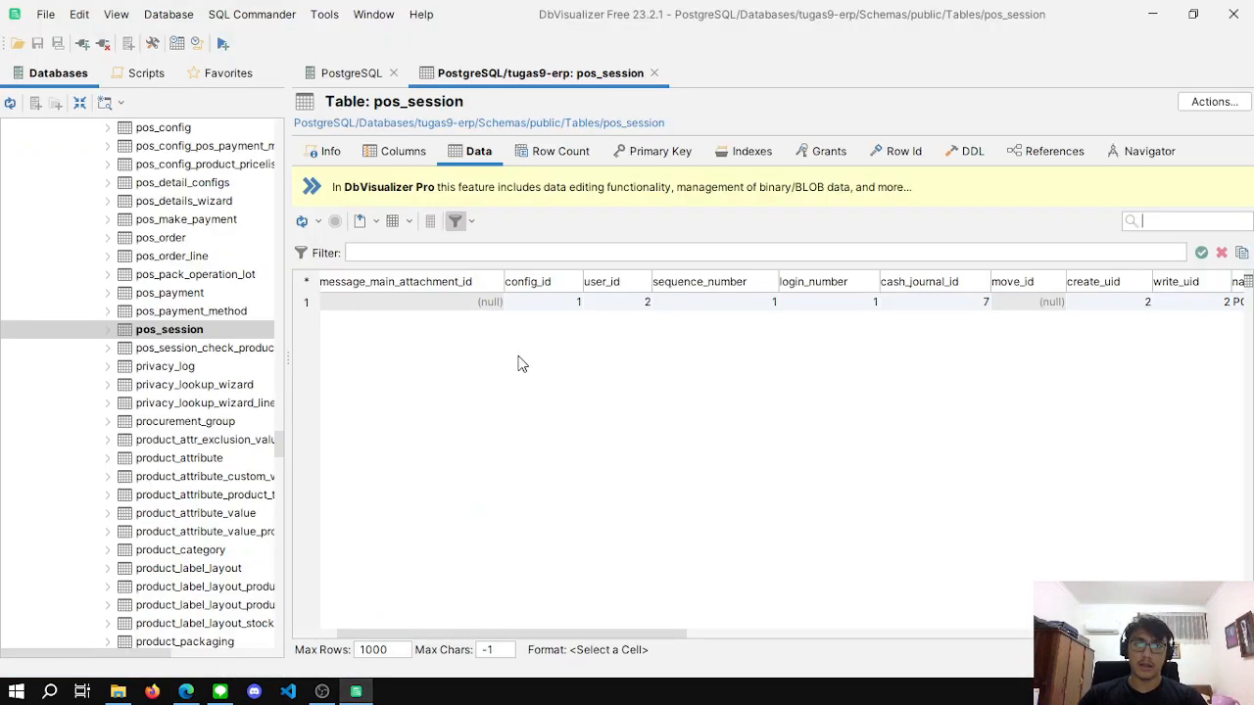
drag(568, 634, 404, 614)
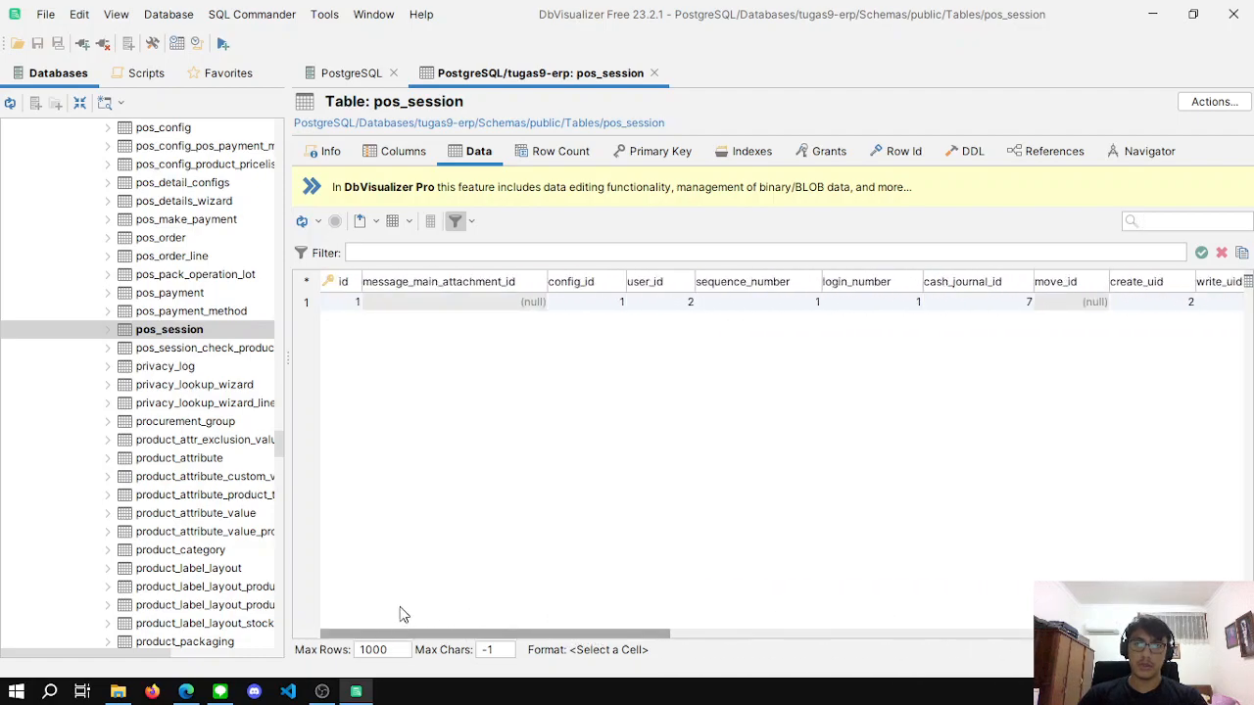
click(12, 104)
click(525, 310)
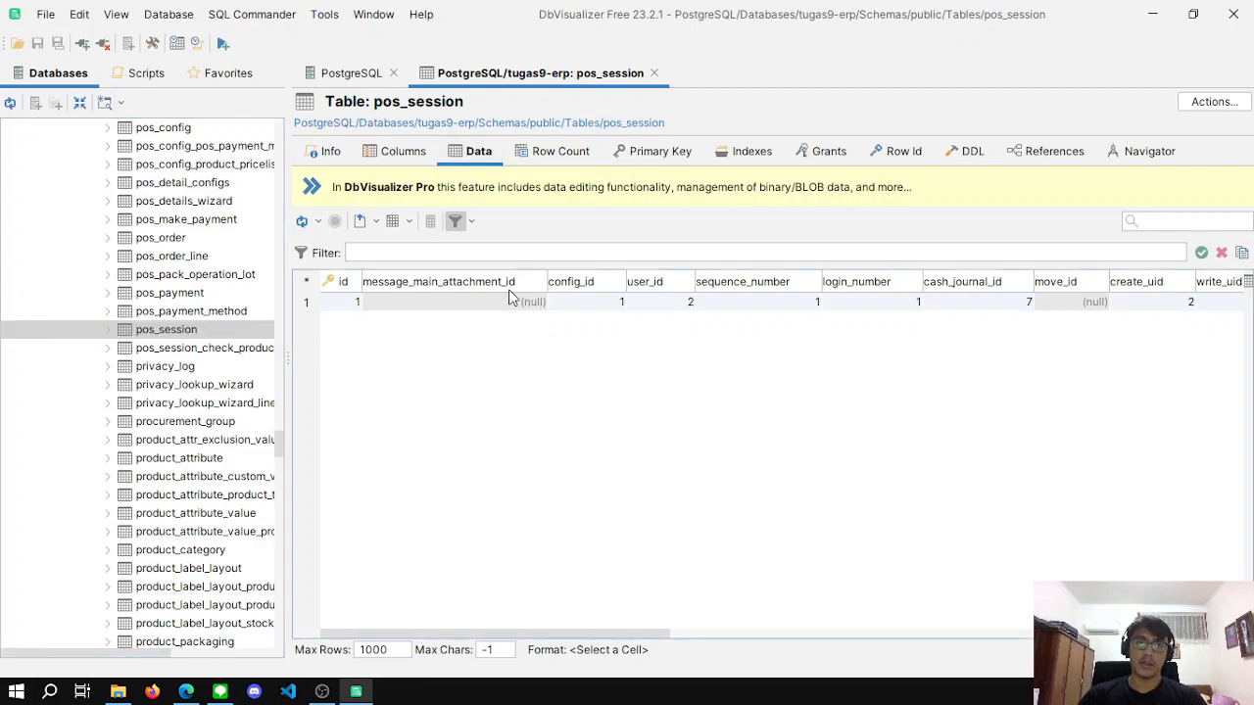
right_click(182, 338)
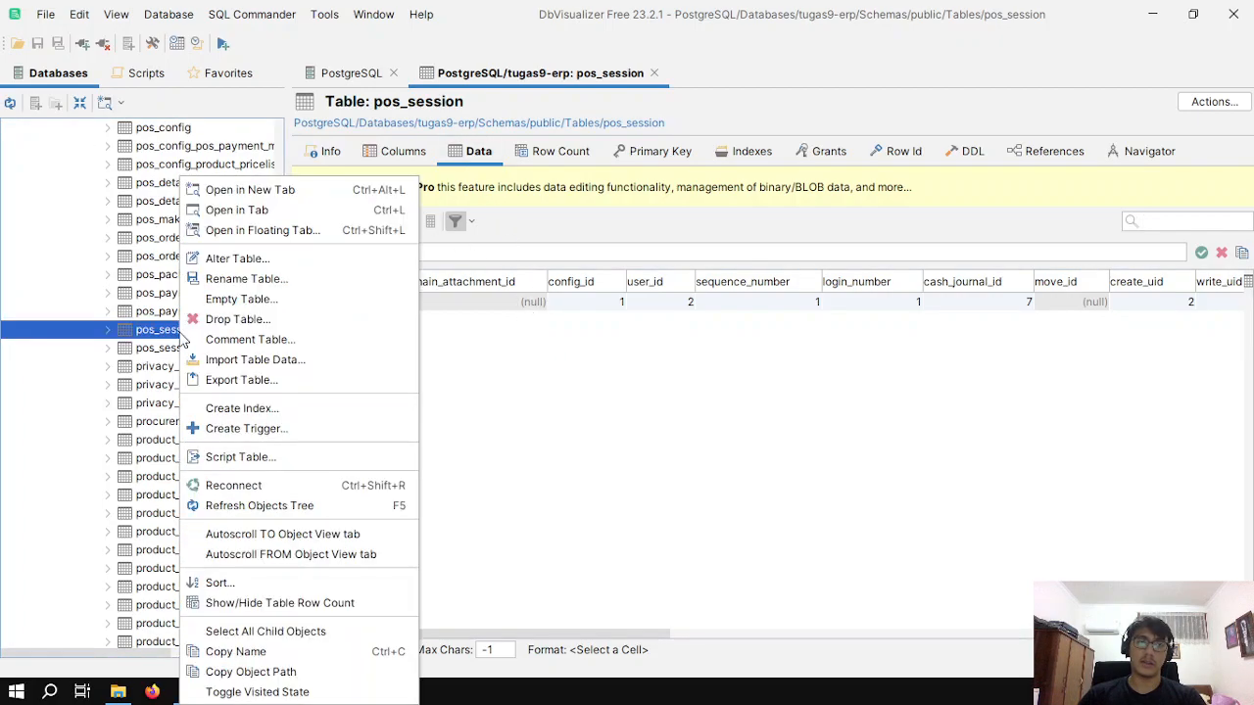
click(235, 190)
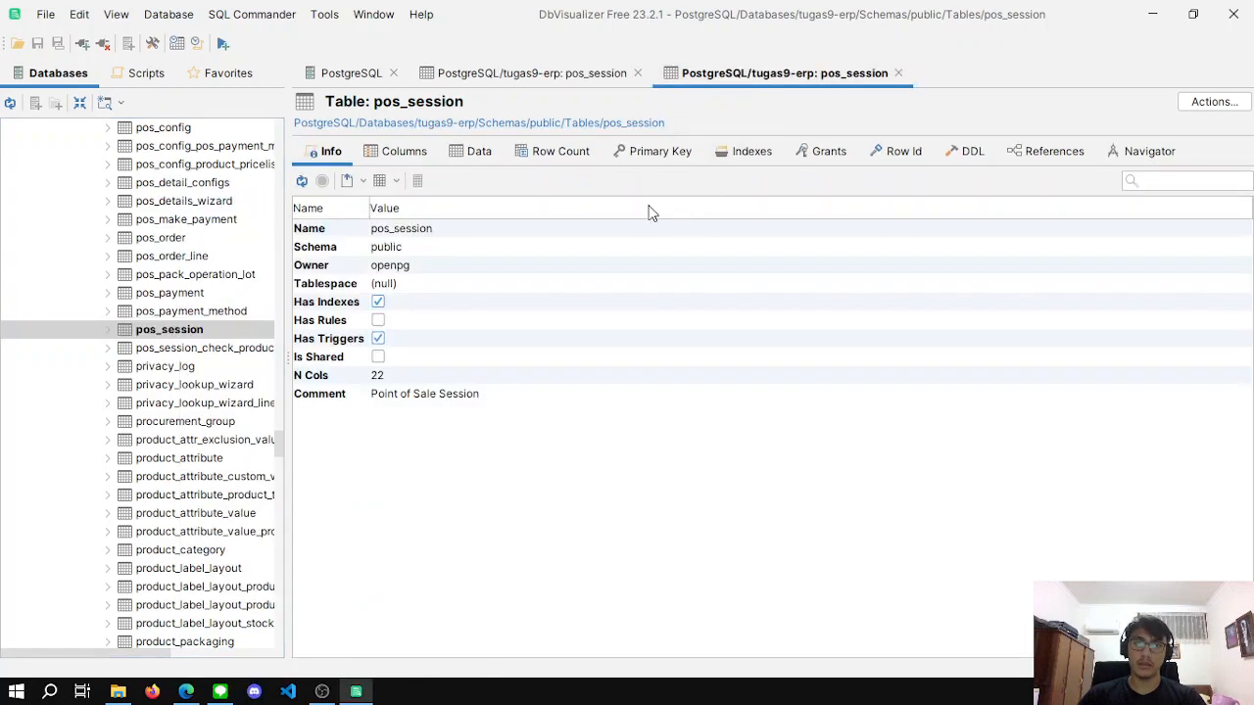
click(477, 152)
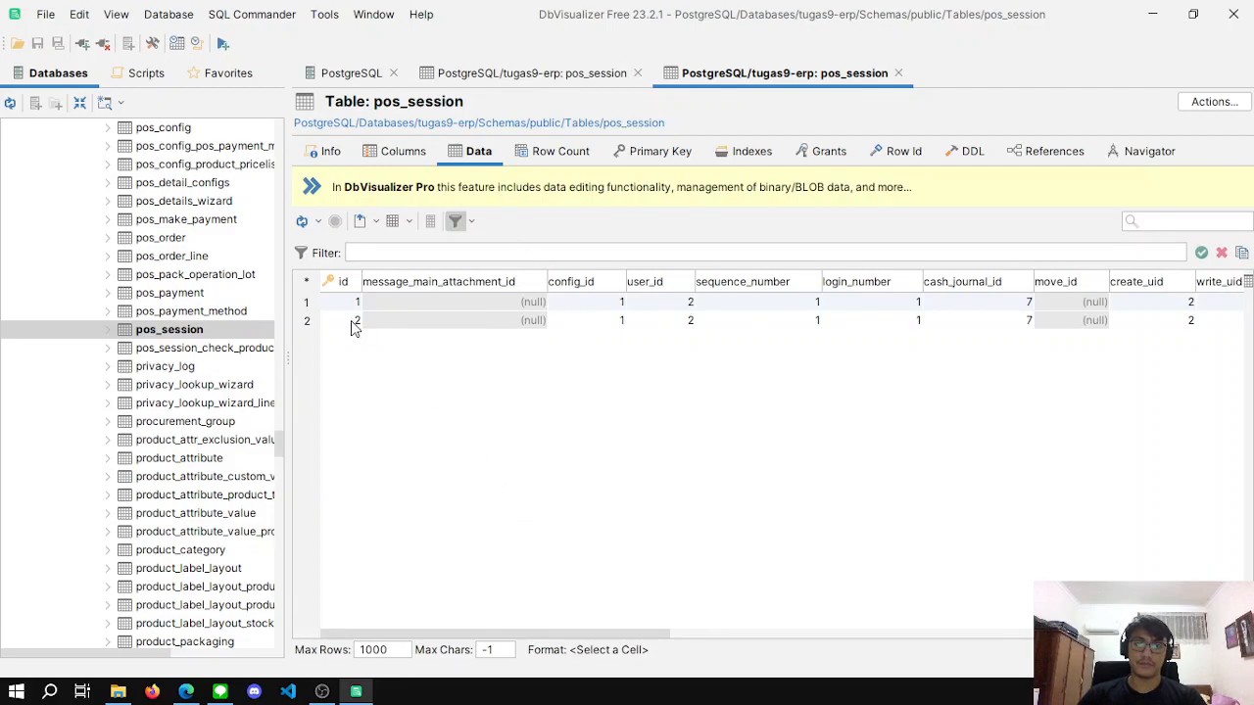
Compare the earlier and newly opened pos_session data, examining the id, name and state columns.
drag(476, 634, 472, 549)
click(547, 74)
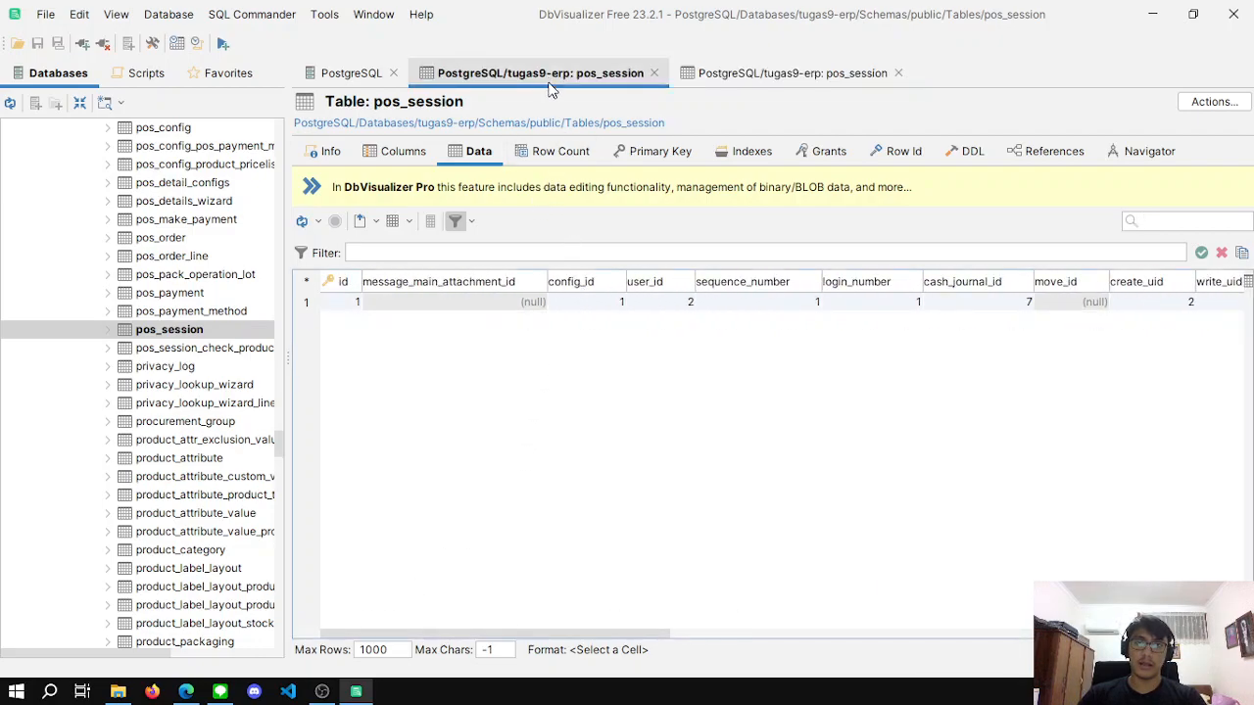
click(720, 76)
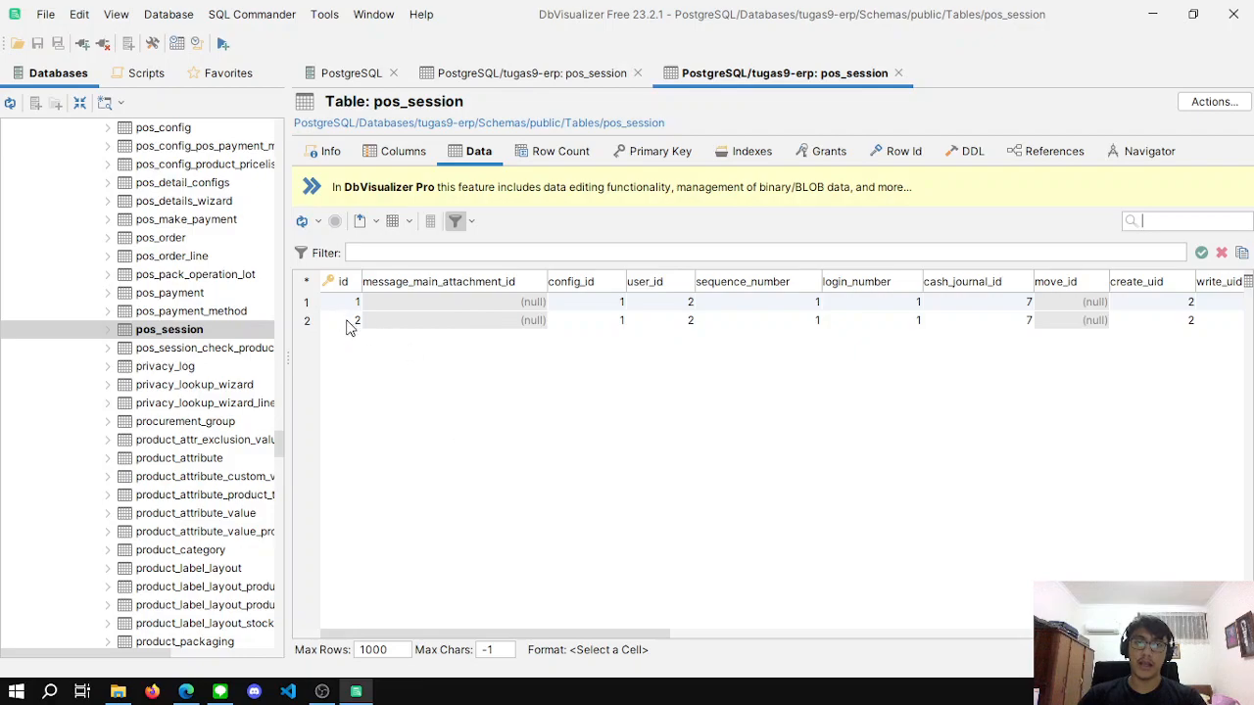
drag(486, 634, 447, 613)
drag(557, 616, 771, 635)
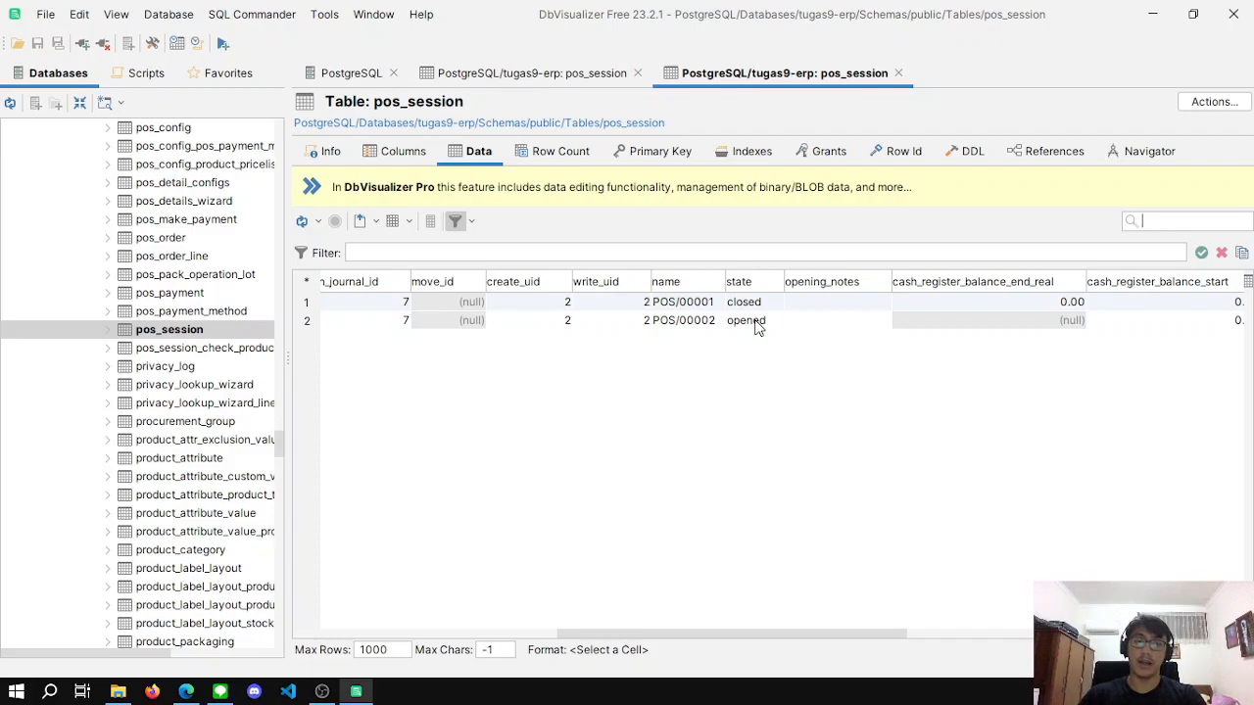
Check the open Shop session in the browser, return to DbVisualizer and examine the start_at and stop_at columns of pos_session.
click(180, 694)
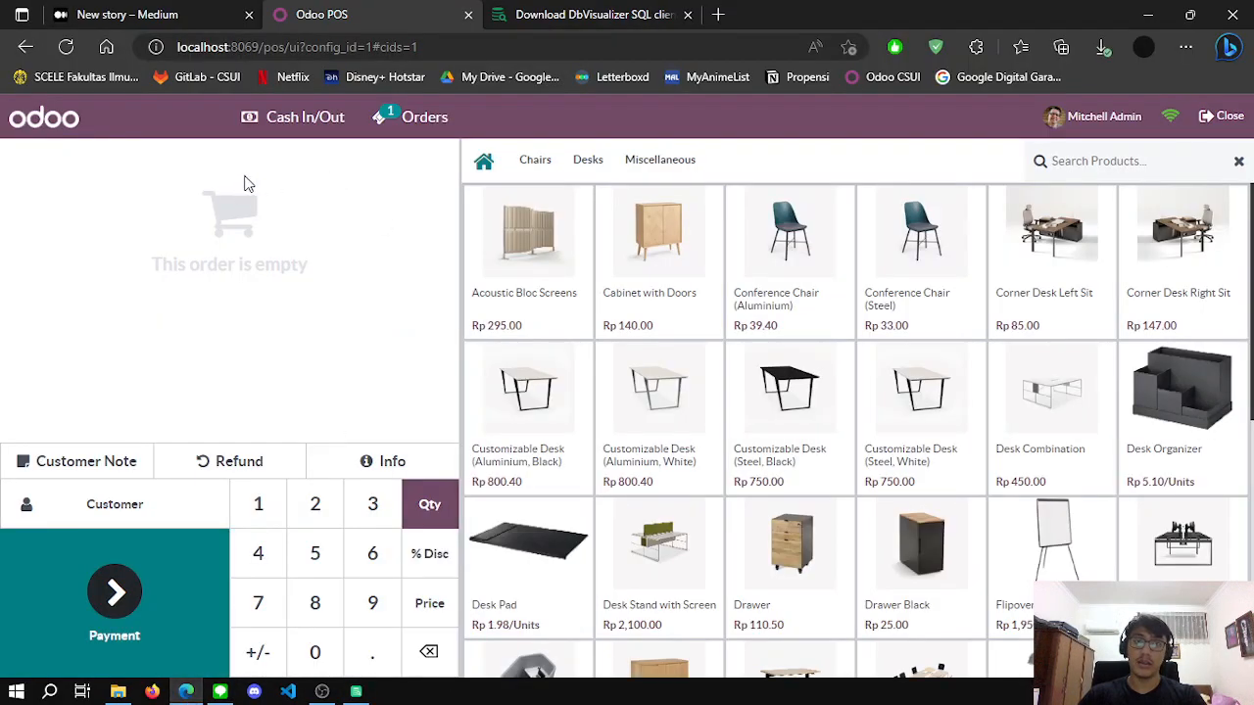
click(357, 693)
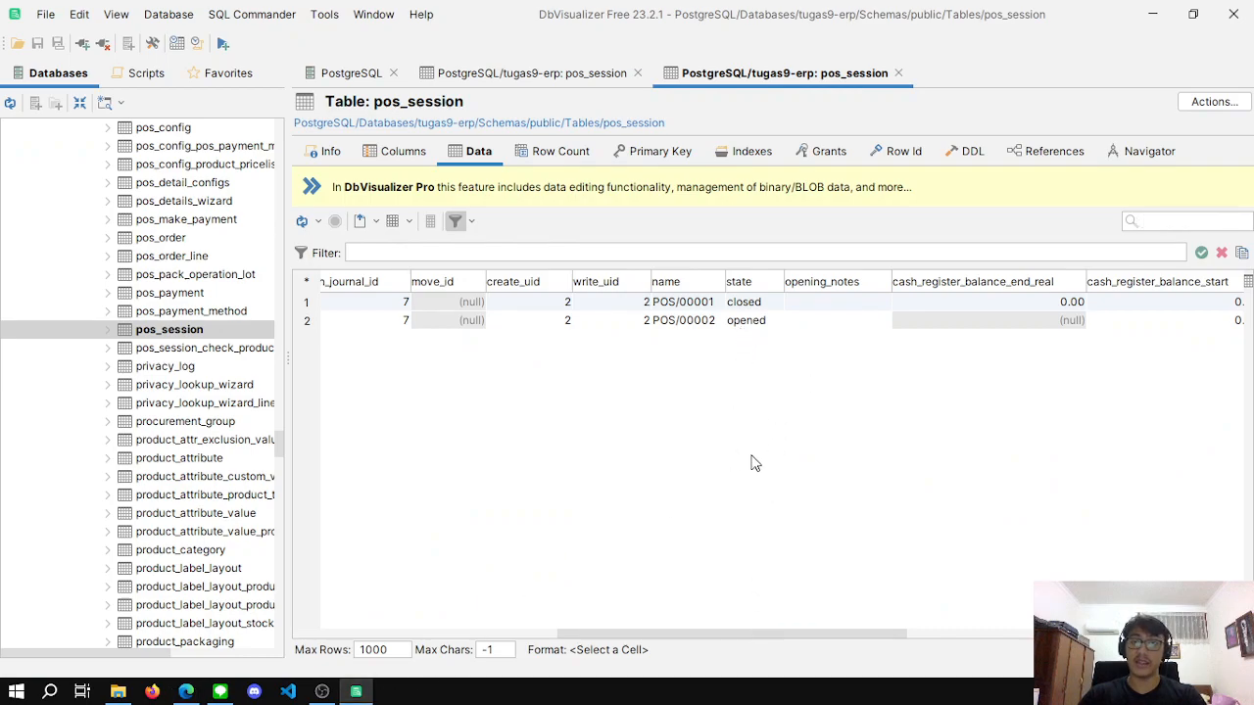
drag(751, 634, 1058, 636)
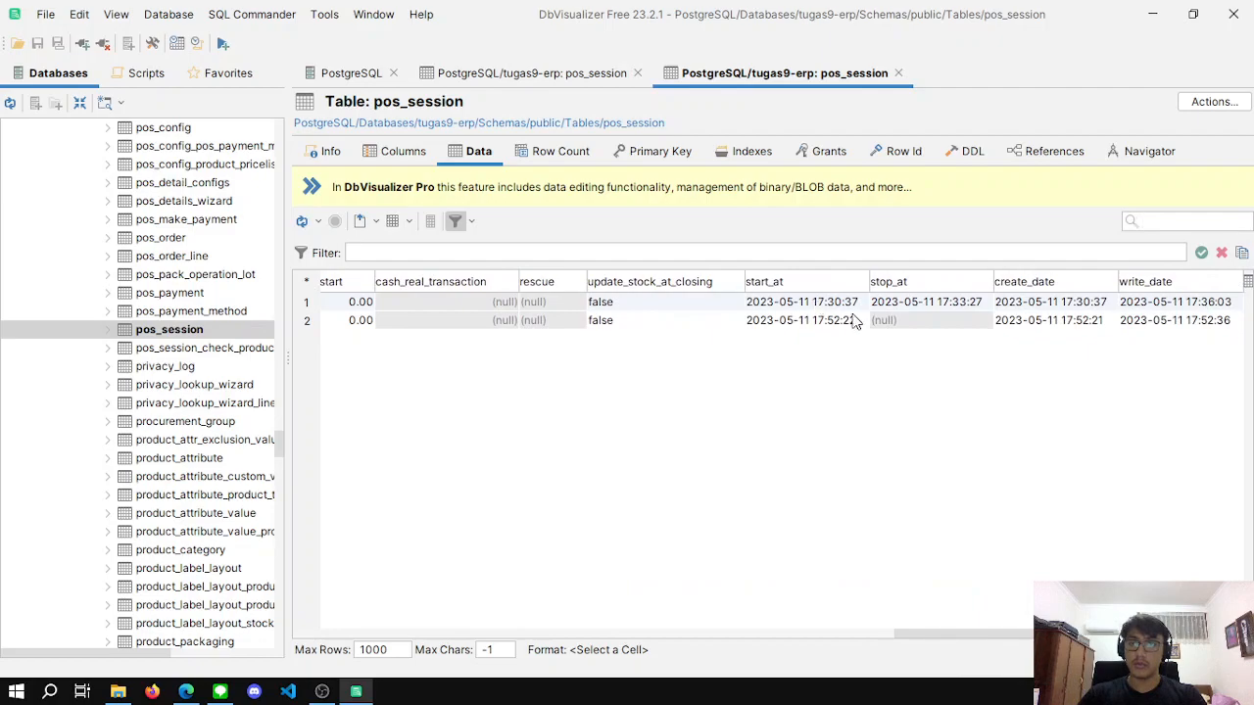
drag(1063, 635, 476, 615)
Switch to the browser and close the Shop's point of sale session.
click(186, 692)
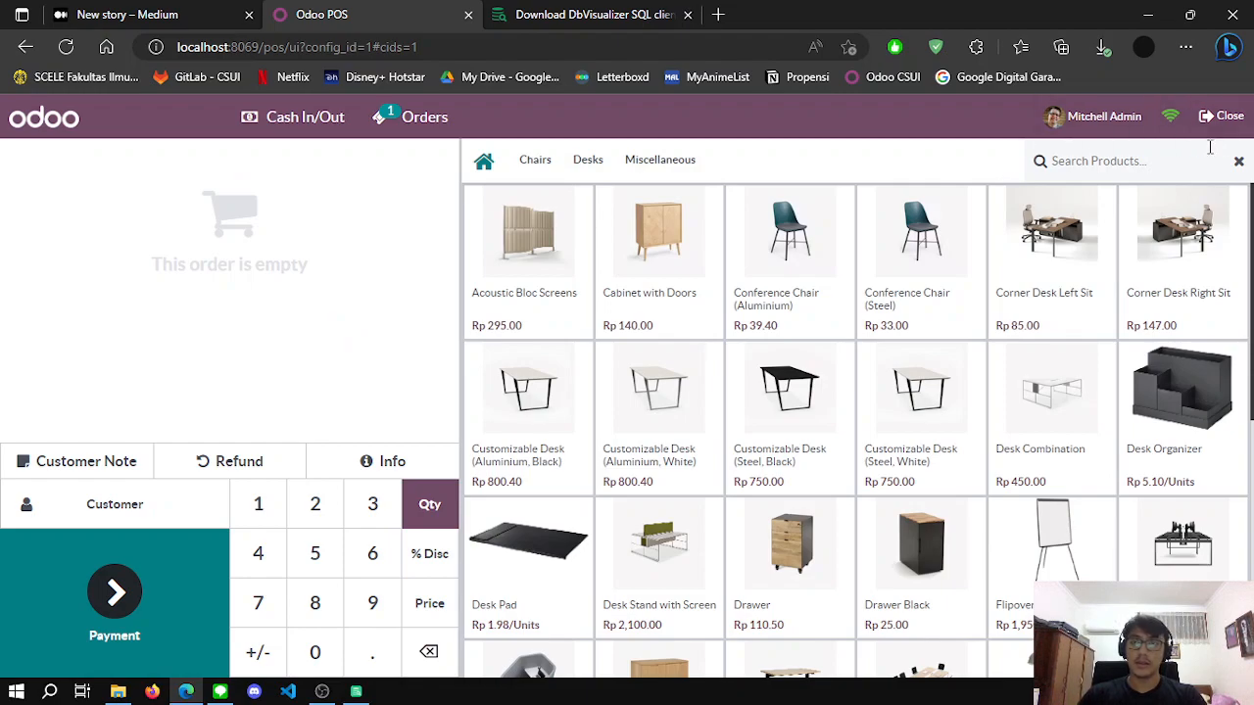
click(1230, 118)
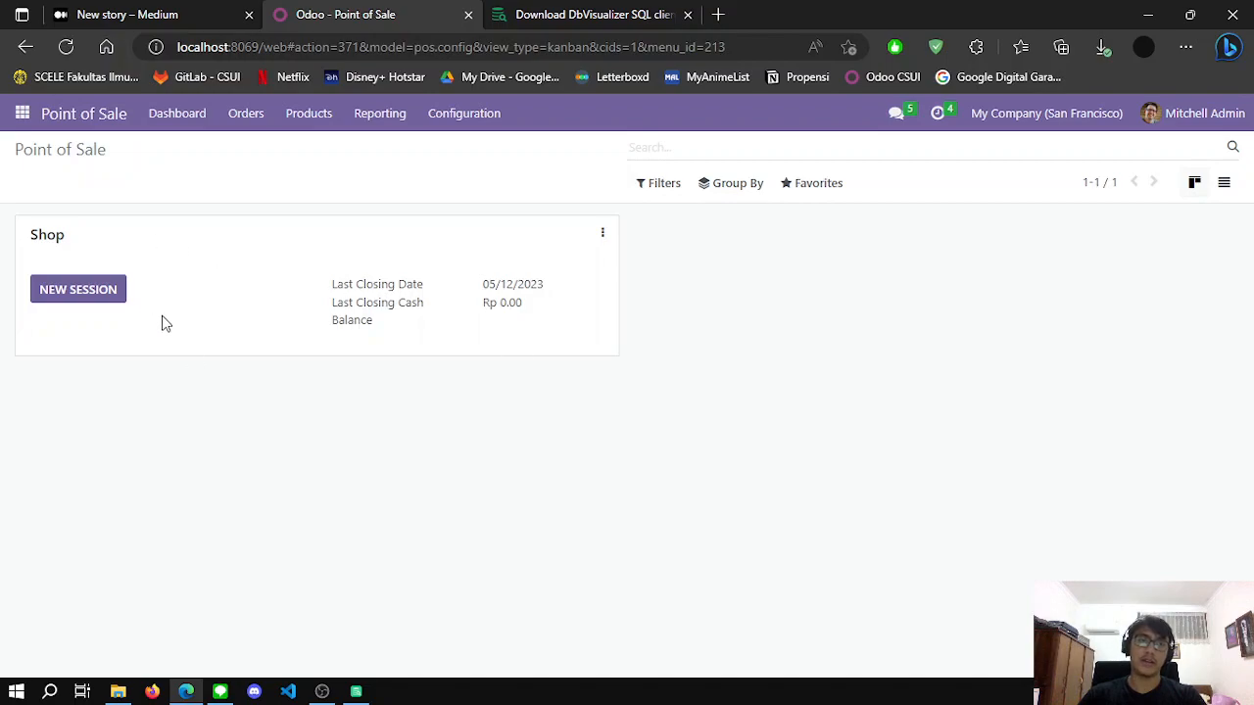
Switch back to DbVisualizer, refresh the database objects and open the current pos_session data in another new tab.
click(355, 691)
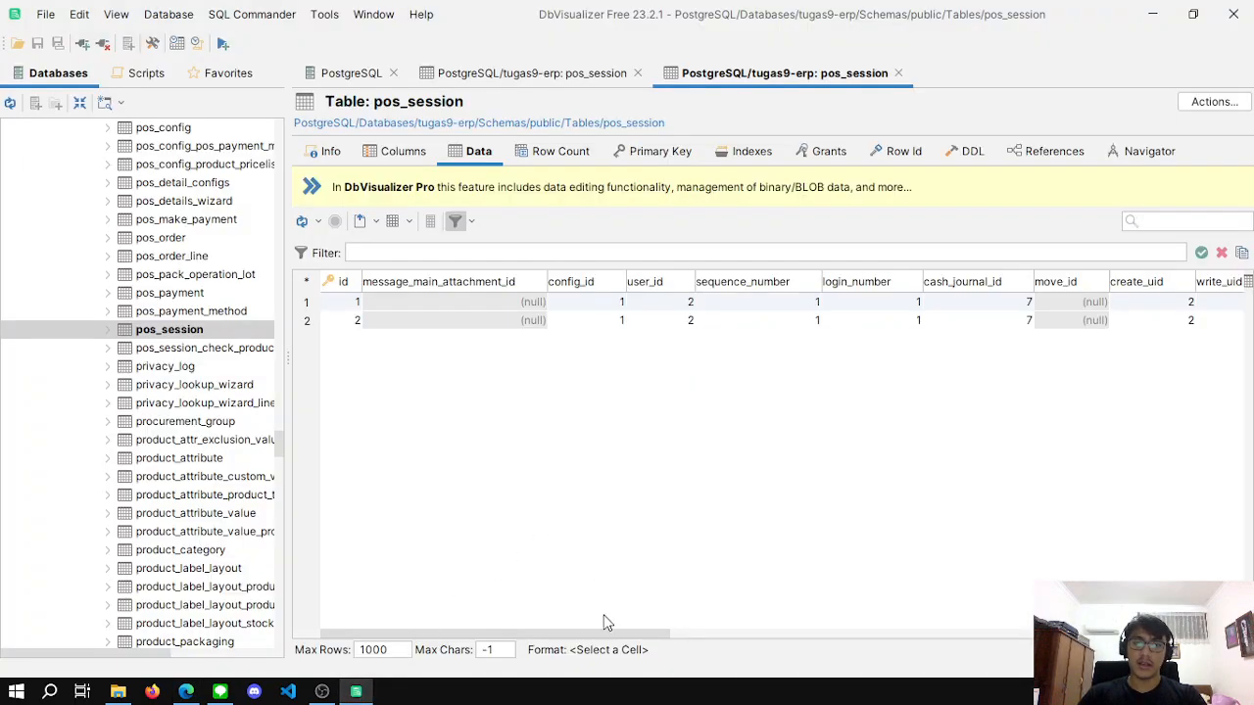
drag(600, 634, 823, 627)
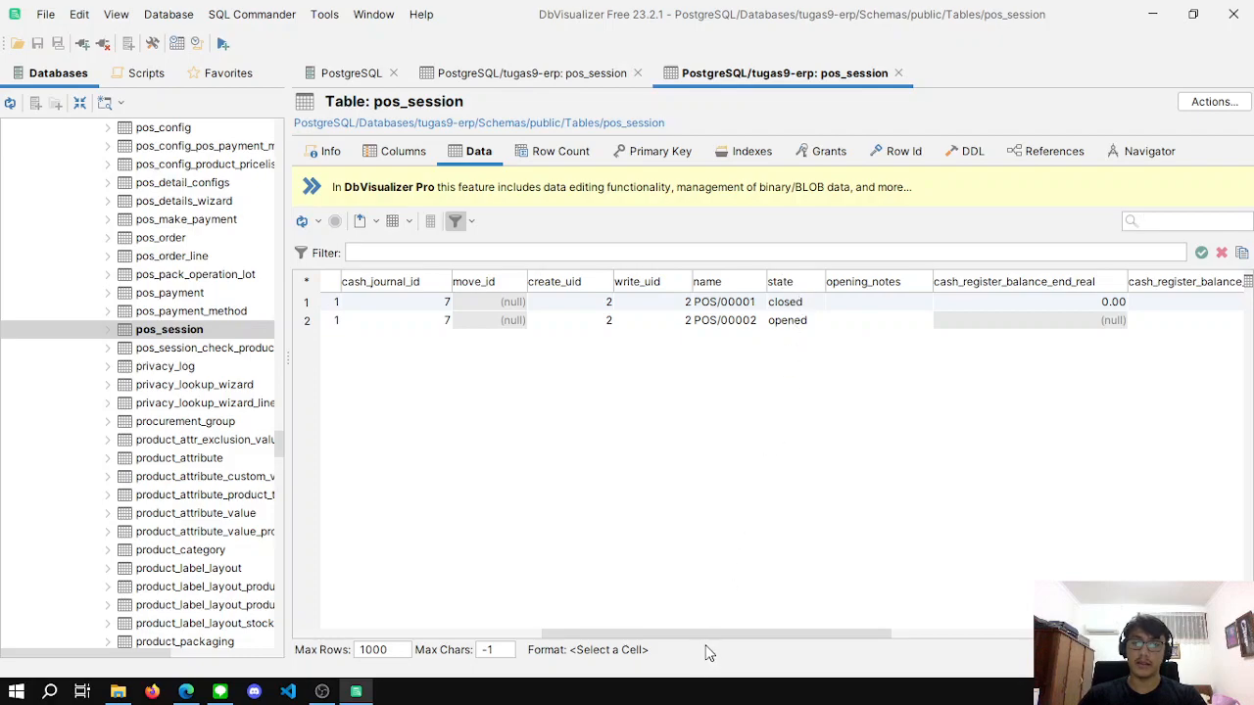
drag(708, 636, 485, 637)
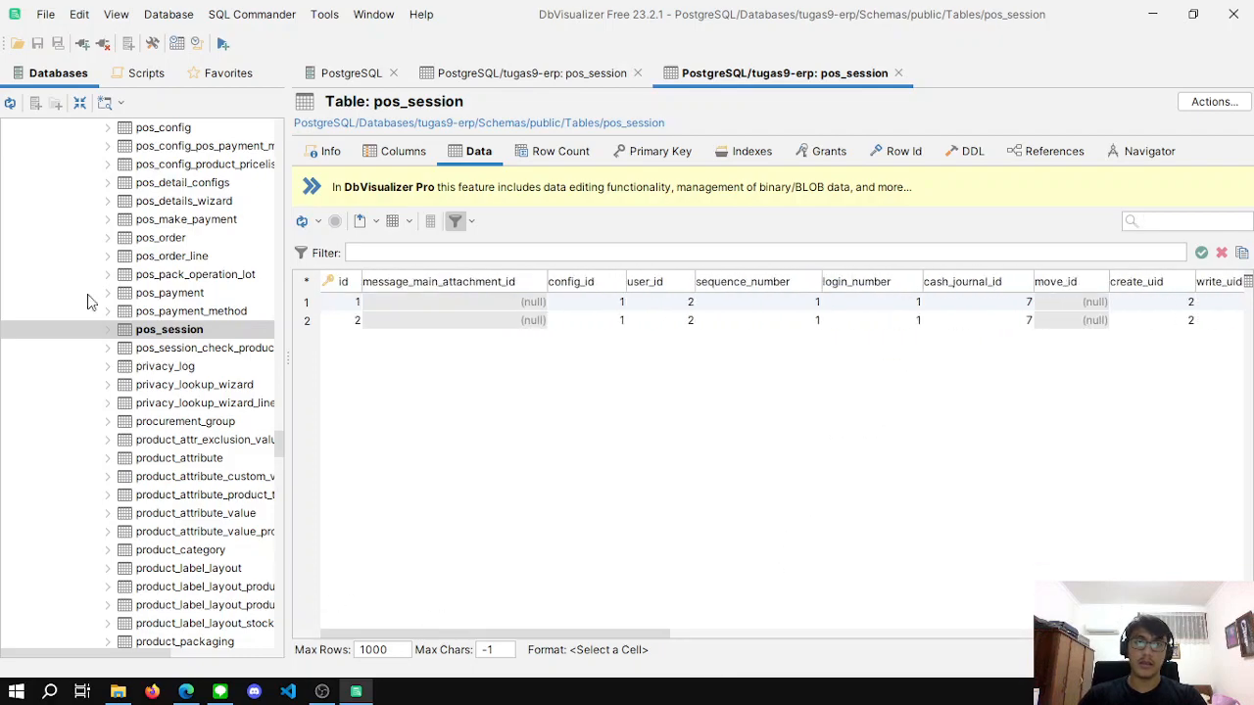
click(10, 104)
right_click(210, 334)
click(297, 186)
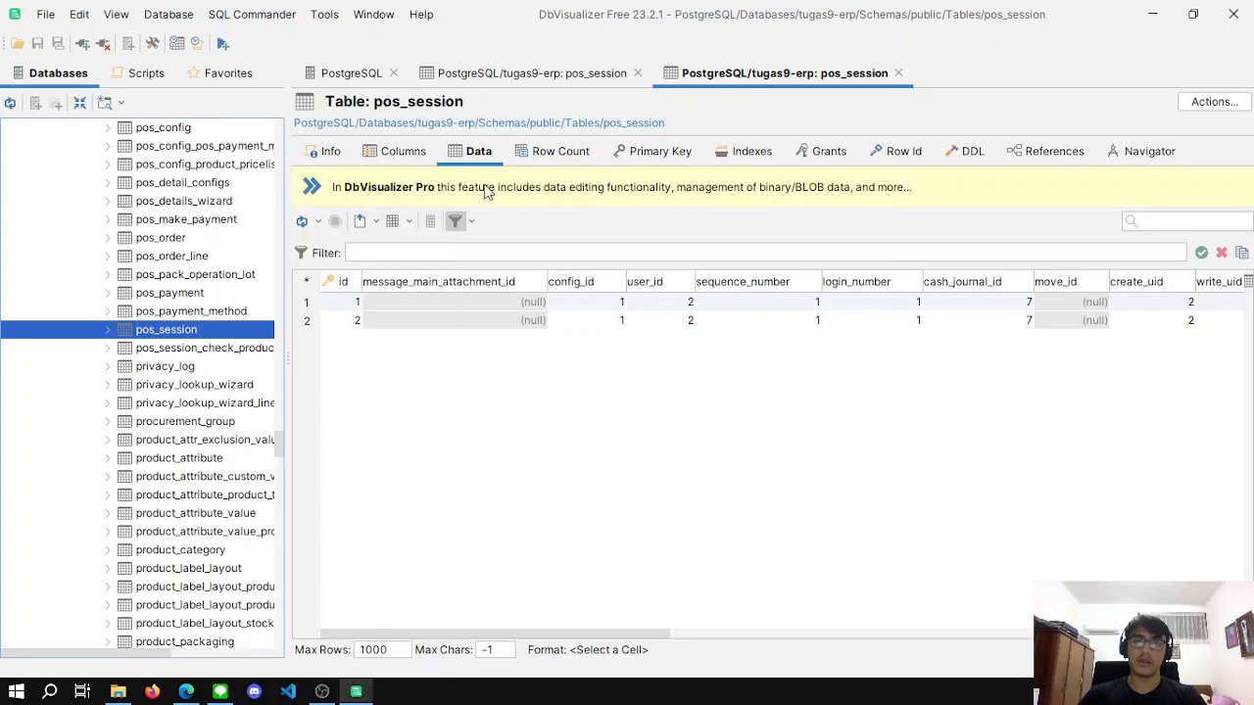
click(479, 153)
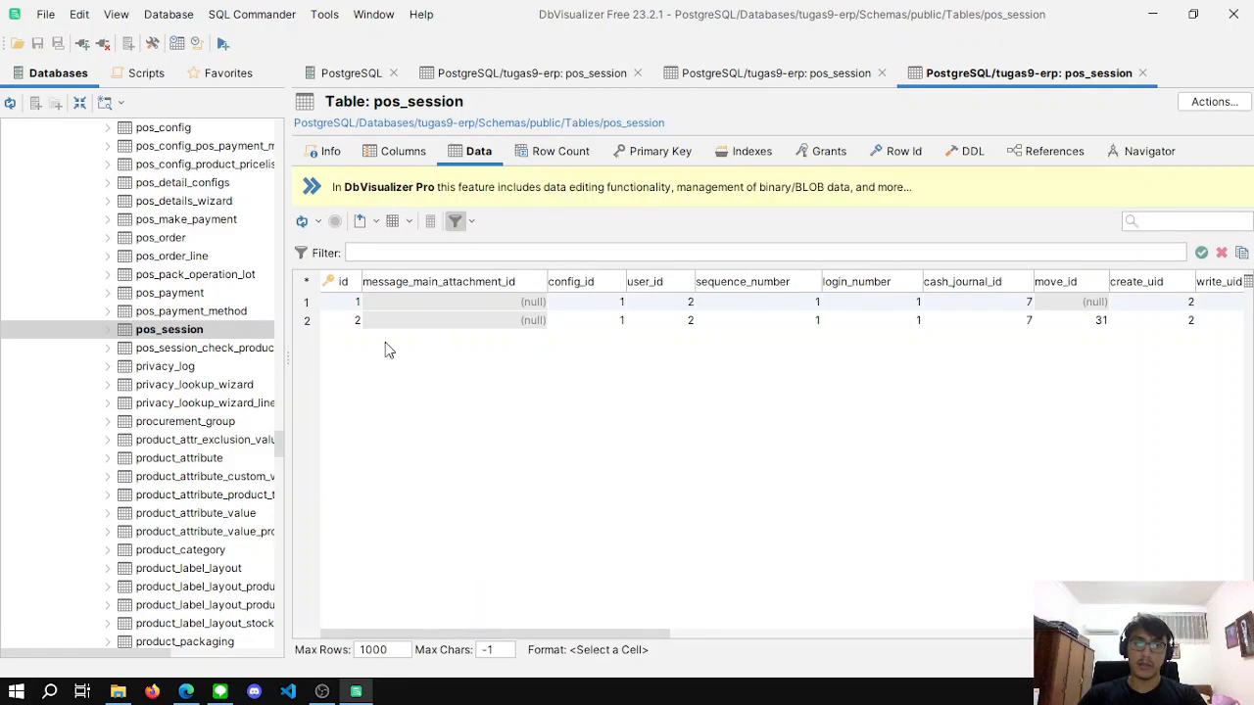
Examine the state, move_id and cash register balance columns of pos_session and compare them with the Shop's closing details in Odoo.
drag(444, 632, 656, 620)
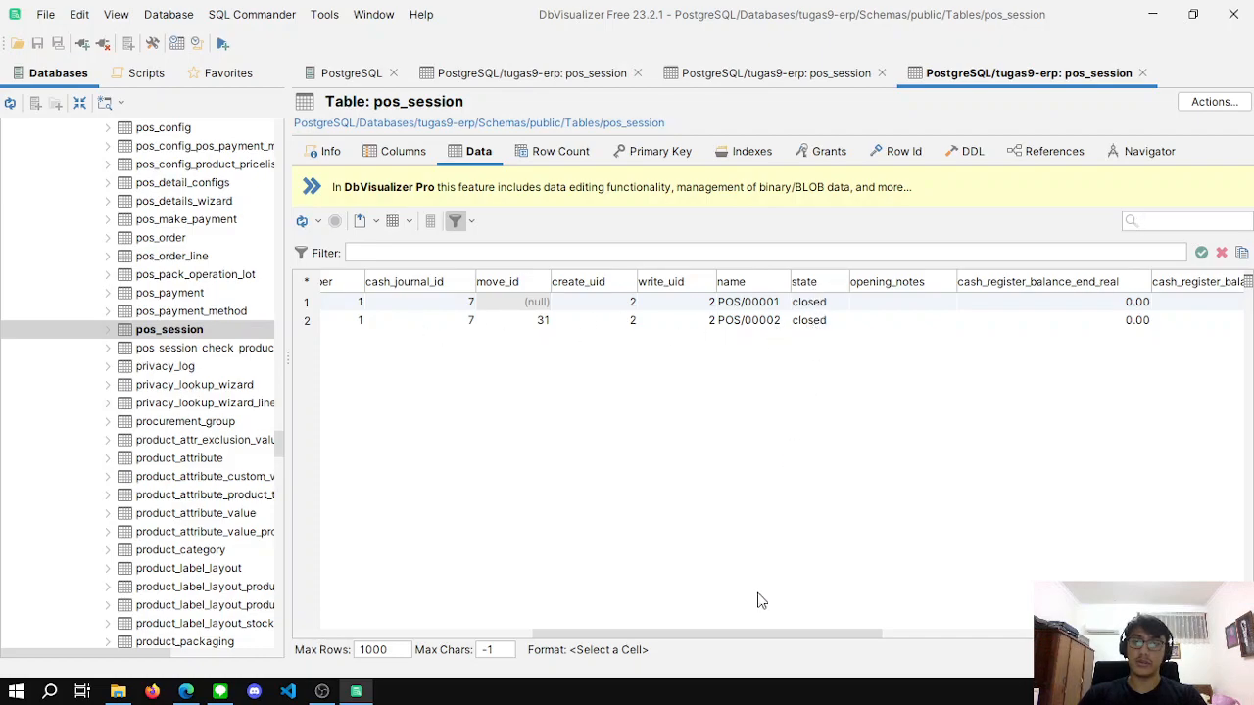
drag(751, 635, 832, 632)
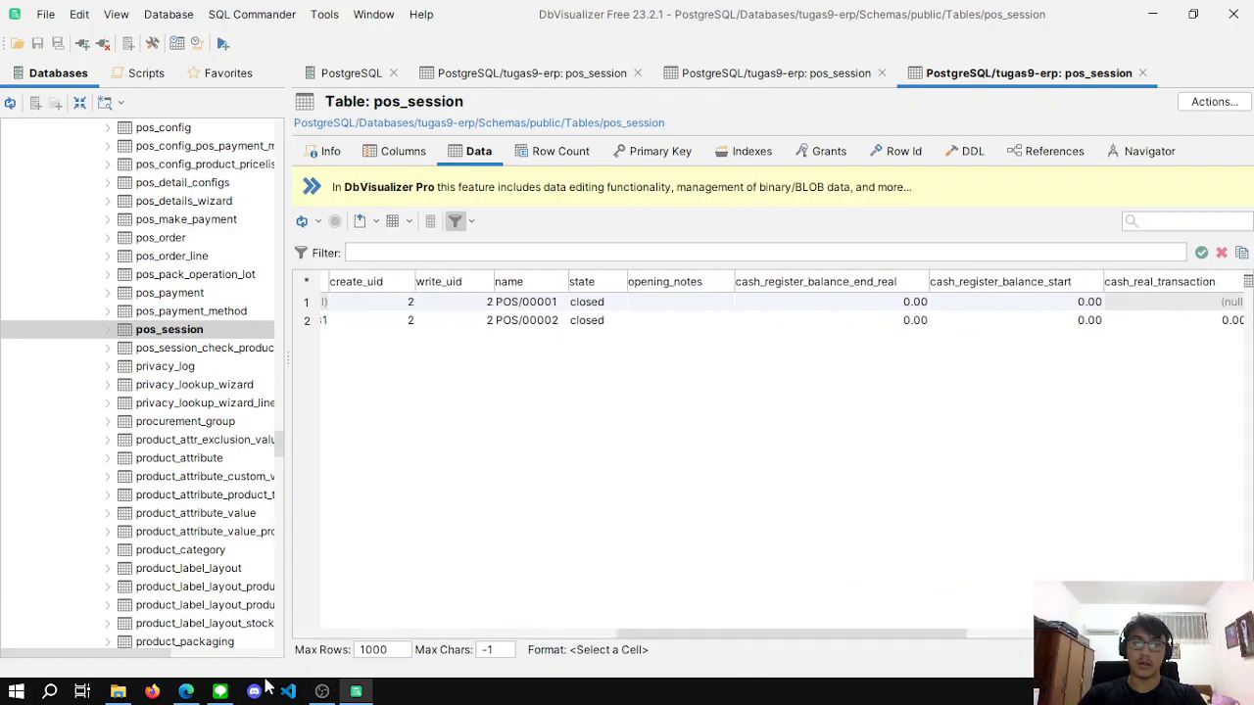
click(186, 691)
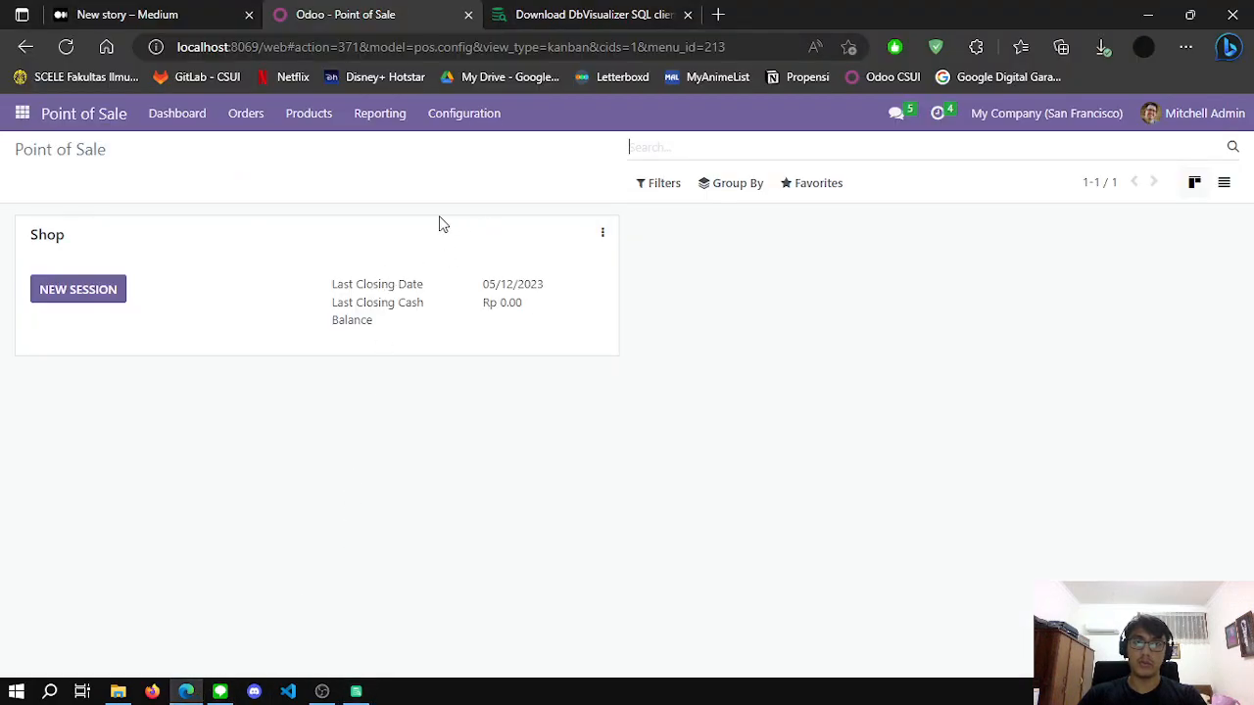
click(355, 691)
drag(631, 635, 666, 638)
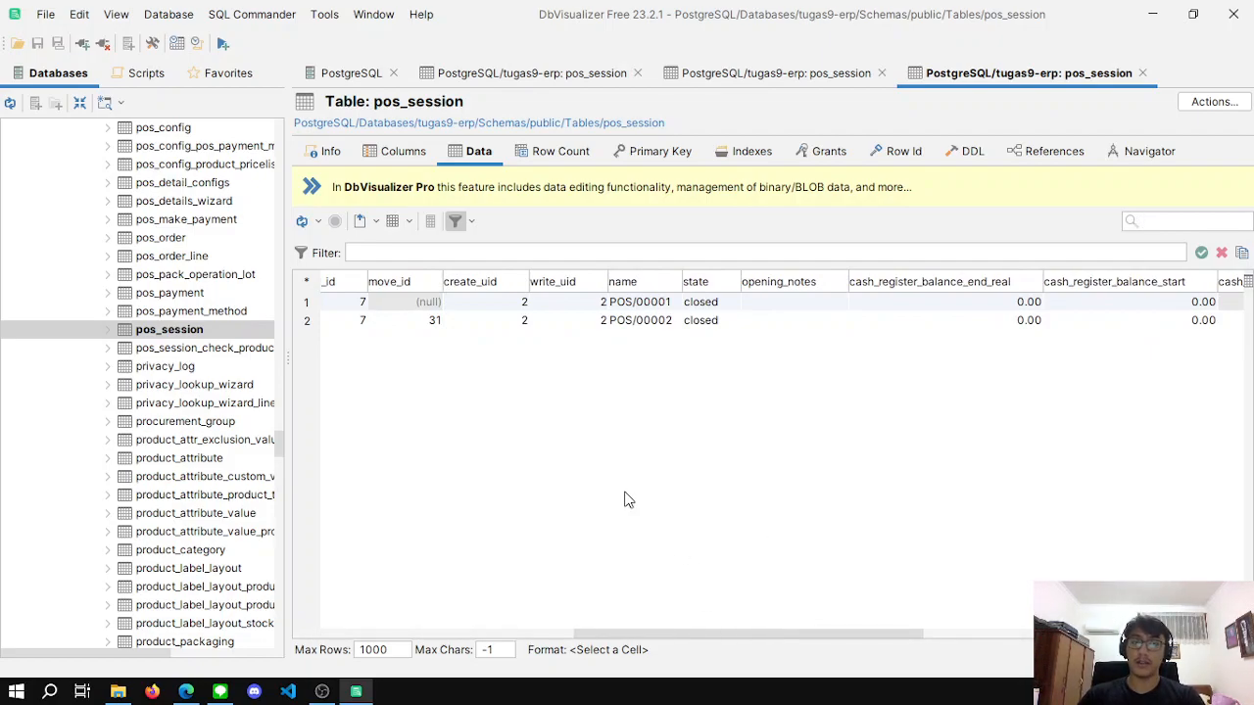
drag(655, 637, 397, 624)
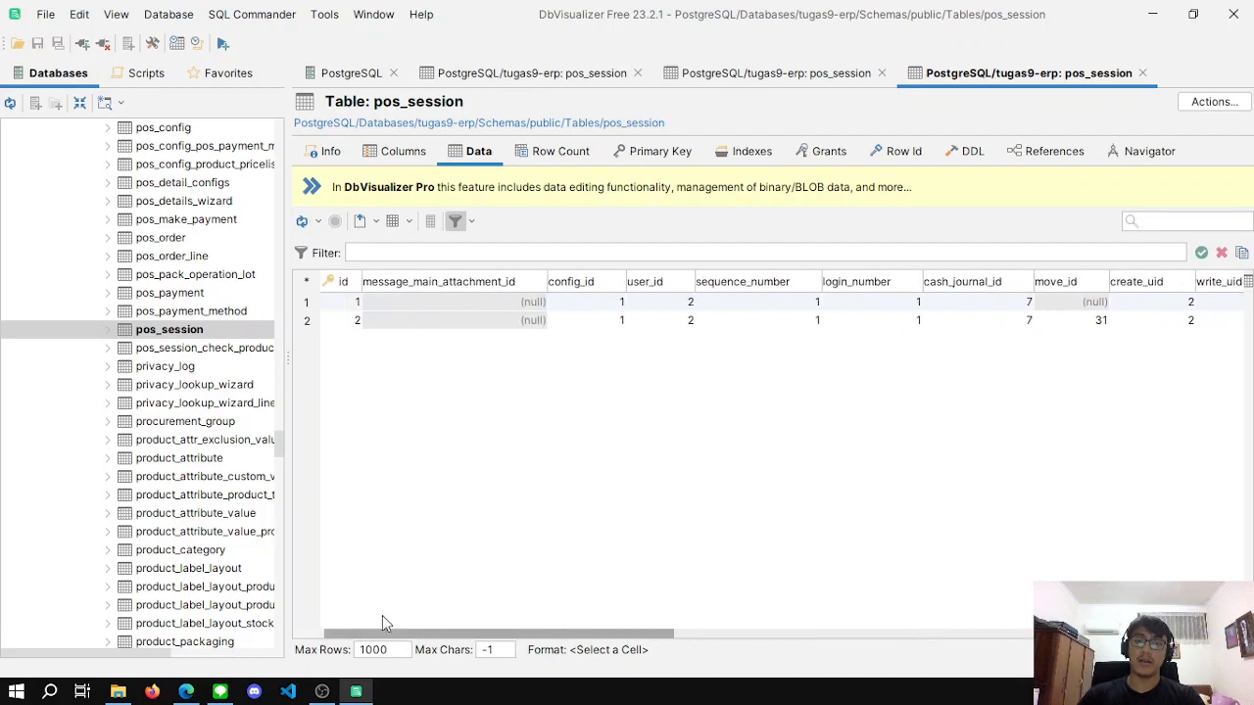
Look through the tugas9-erp tables listed alphabetically before pos_session.
scroll(196, 394, up, 20)
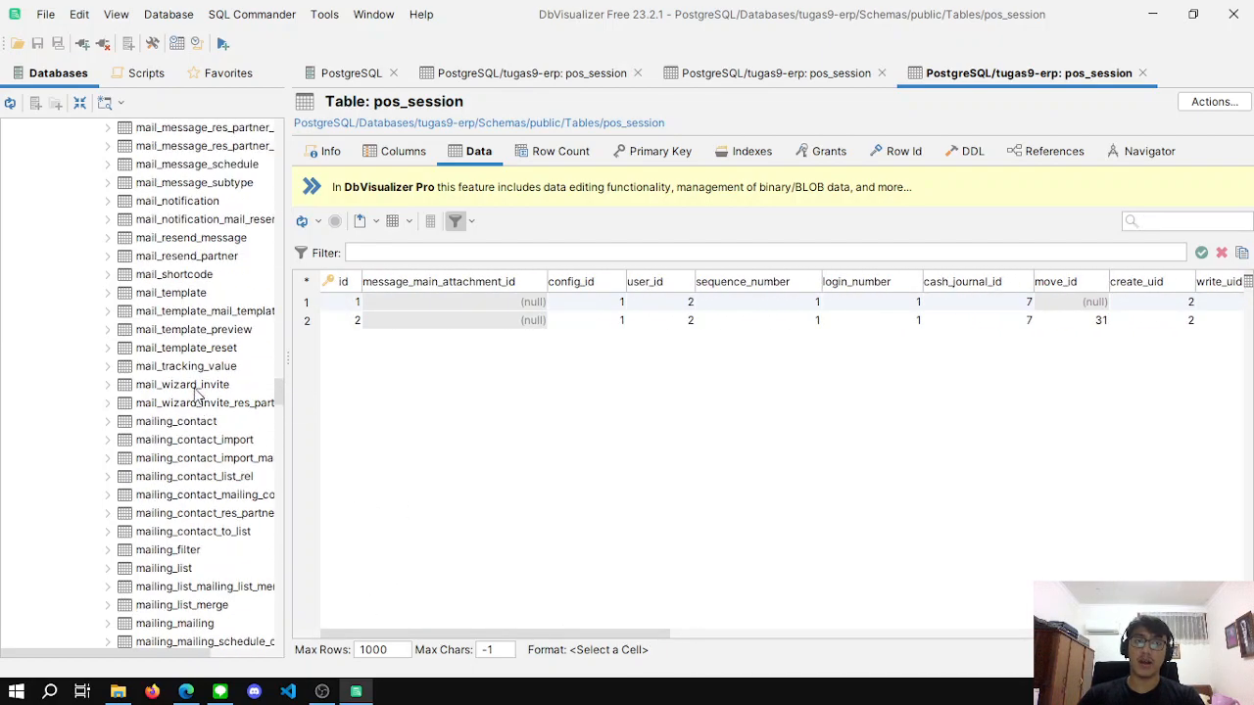
scroll(202, 336, up, 20)
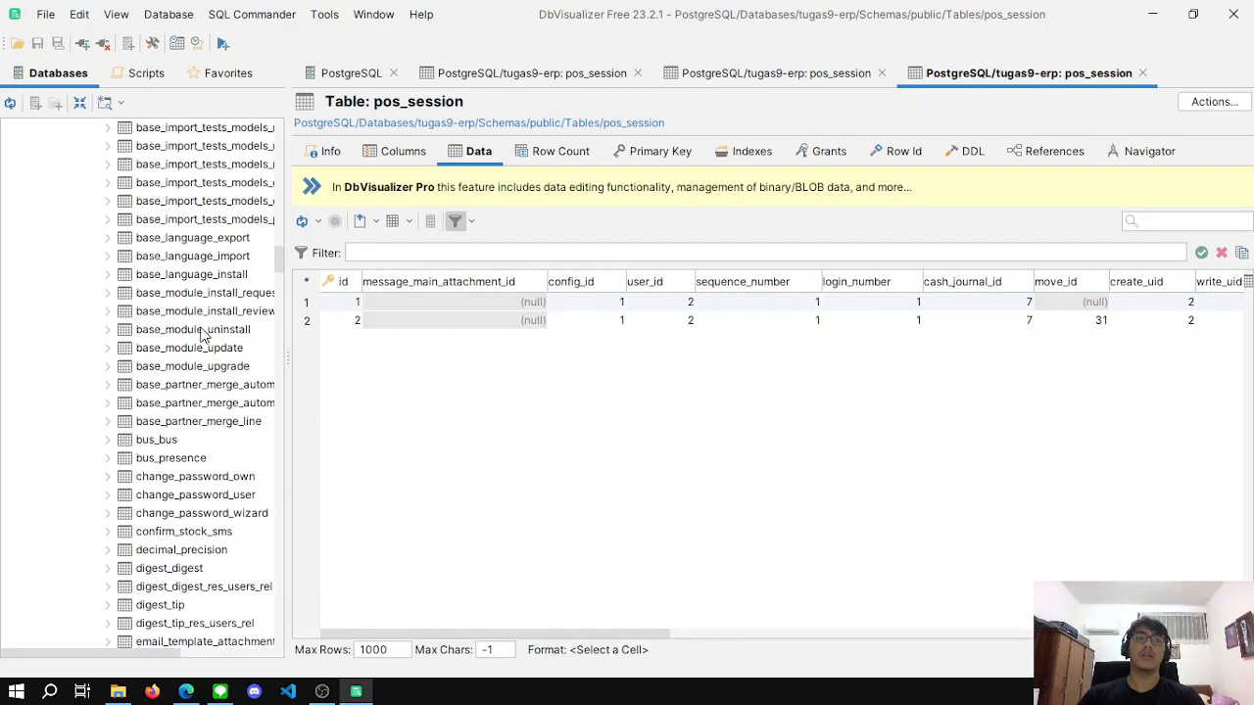